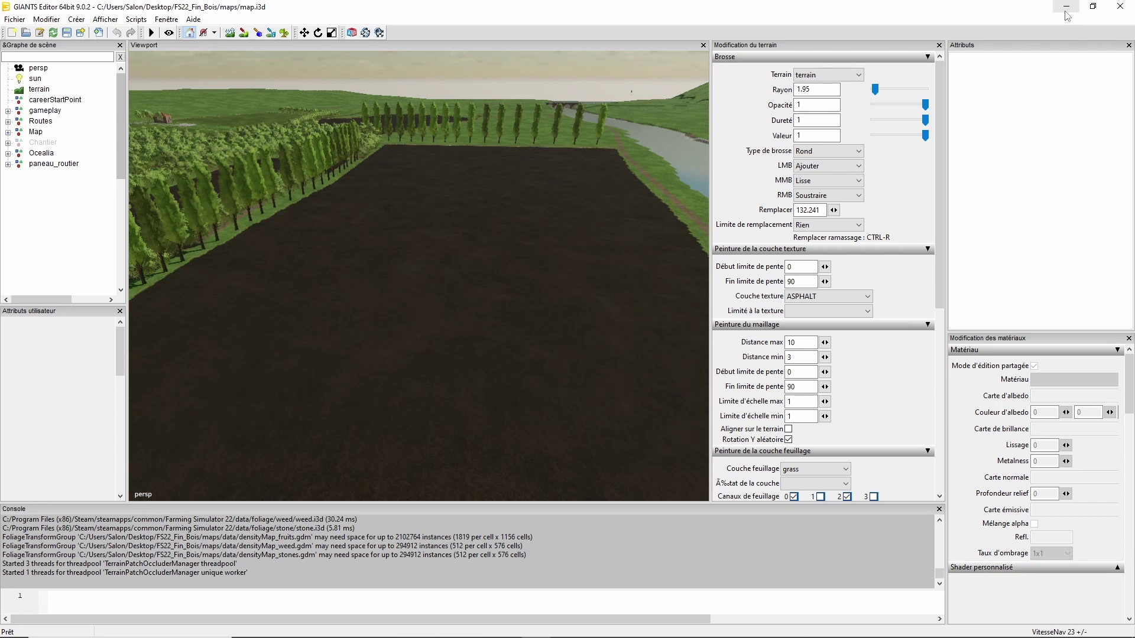
# Expand the gameplay and fields groups in the scene graph and select field01 to view its attributes
pyautogui.click(8, 111)
pyautogui.click(49, 121)
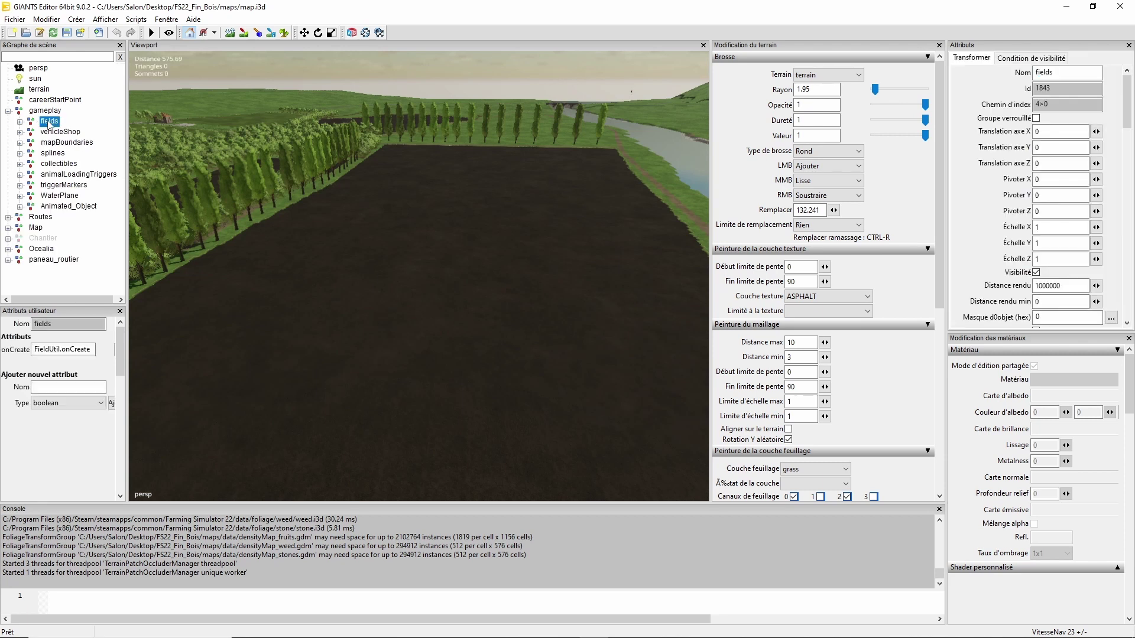
pyautogui.click(19, 121)
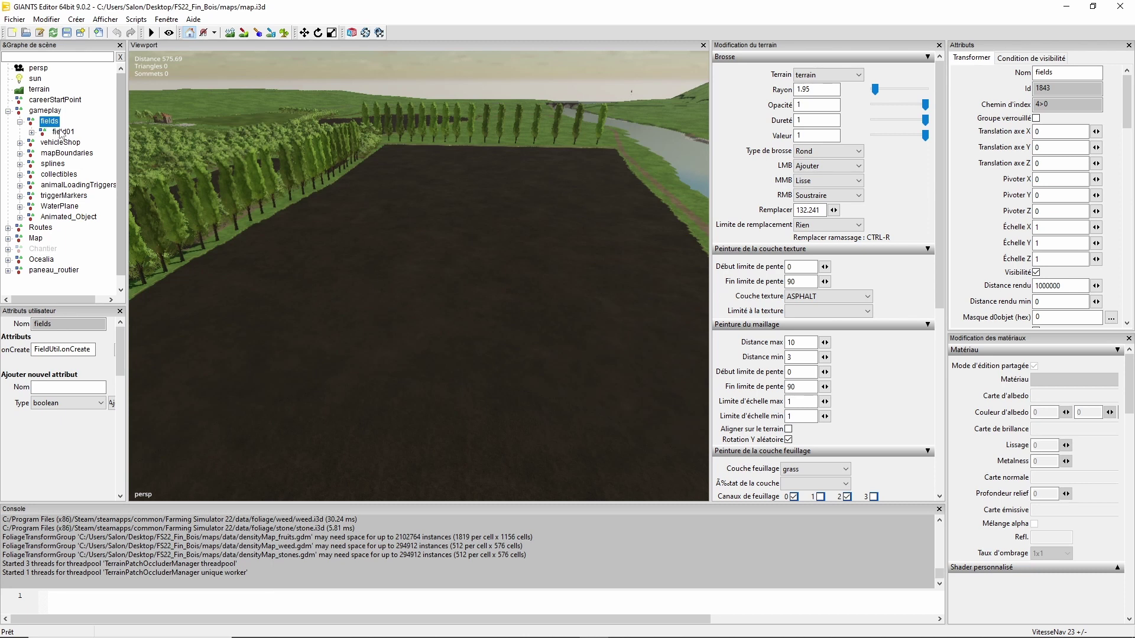
pyautogui.click(61, 132)
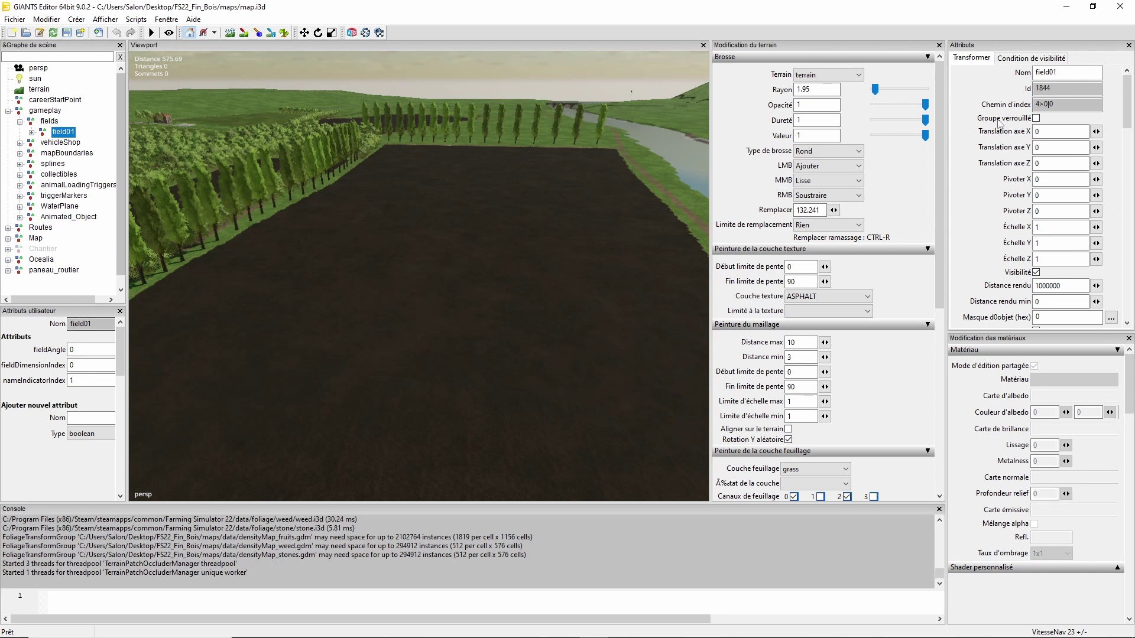
# Open map.i3d from the Farming Simulator 22 game folder data/maps/mapFR in a second GIANTS Editor window
pyautogui.click(1067, 7)
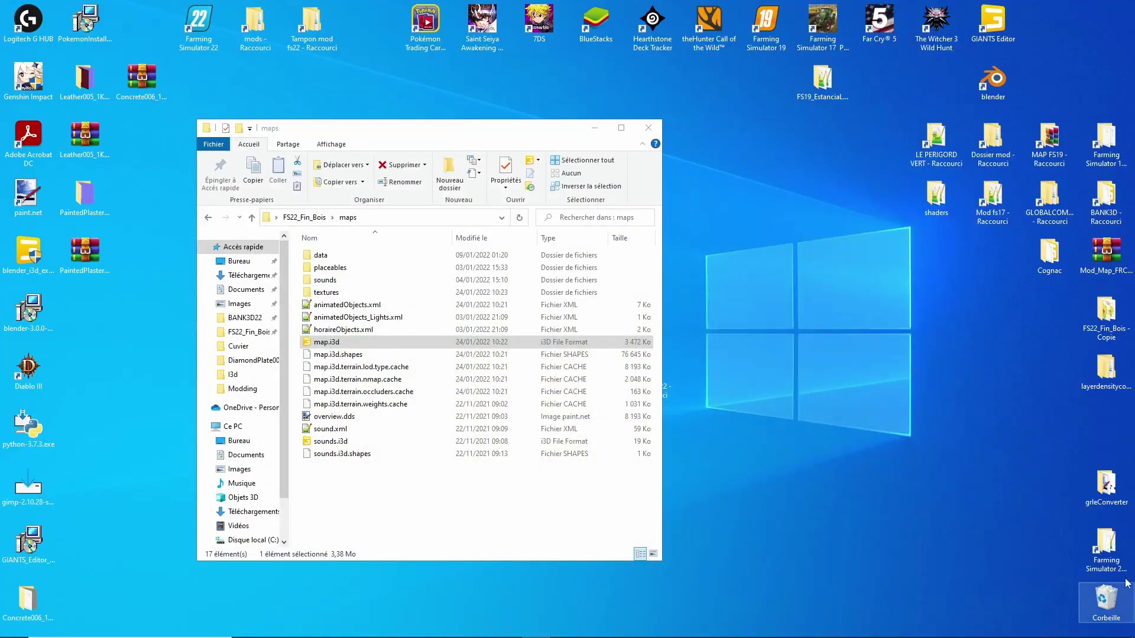
pyautogui.doubleClick(1107, 554)
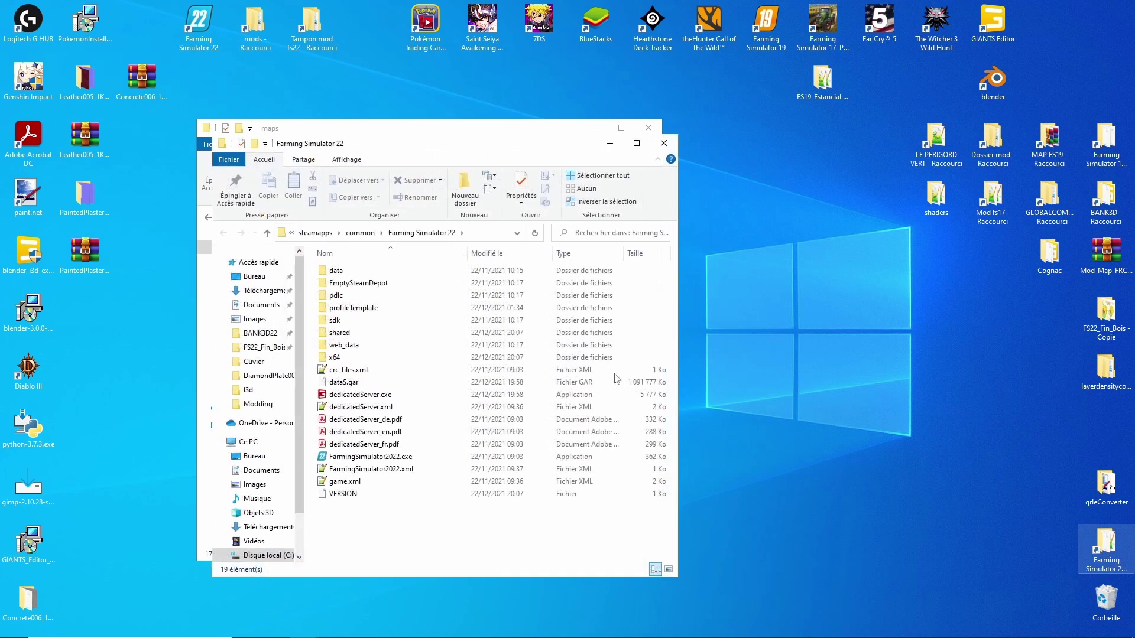
pyautogui.doubleClick(357, 273)
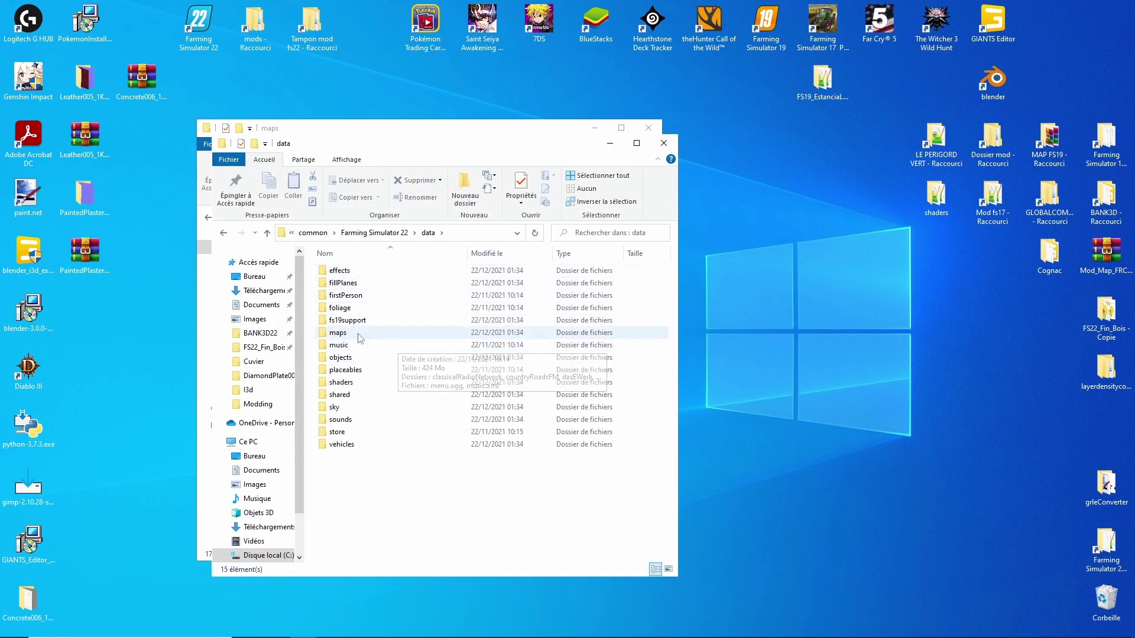
pyautogui.doubleClick(339, 332)
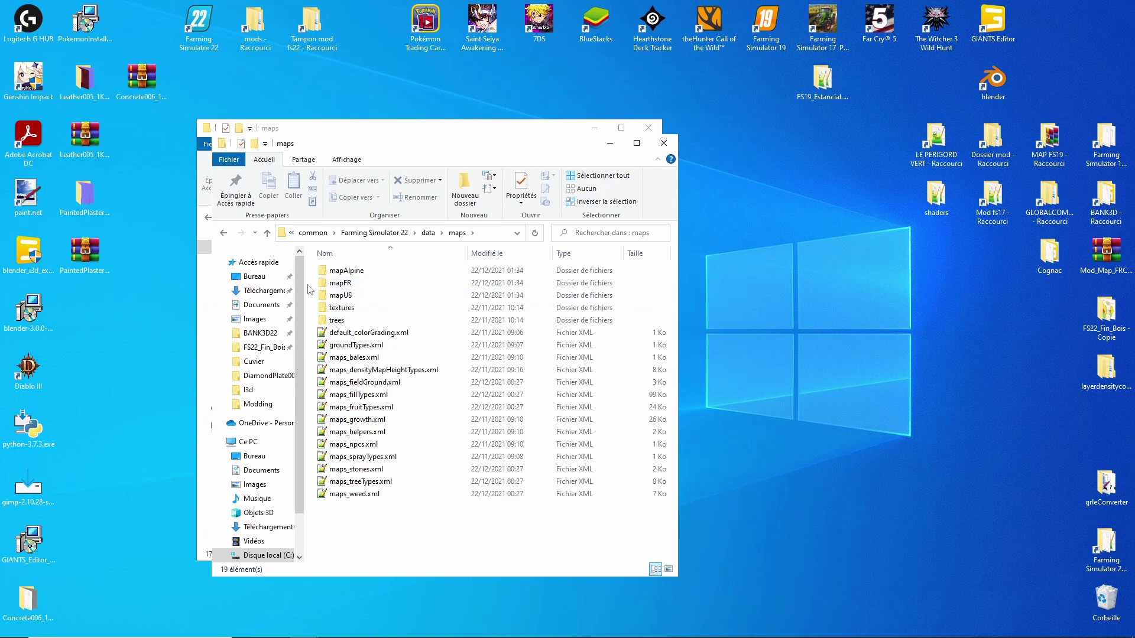
pyautogui.doubleClick(357, 284)
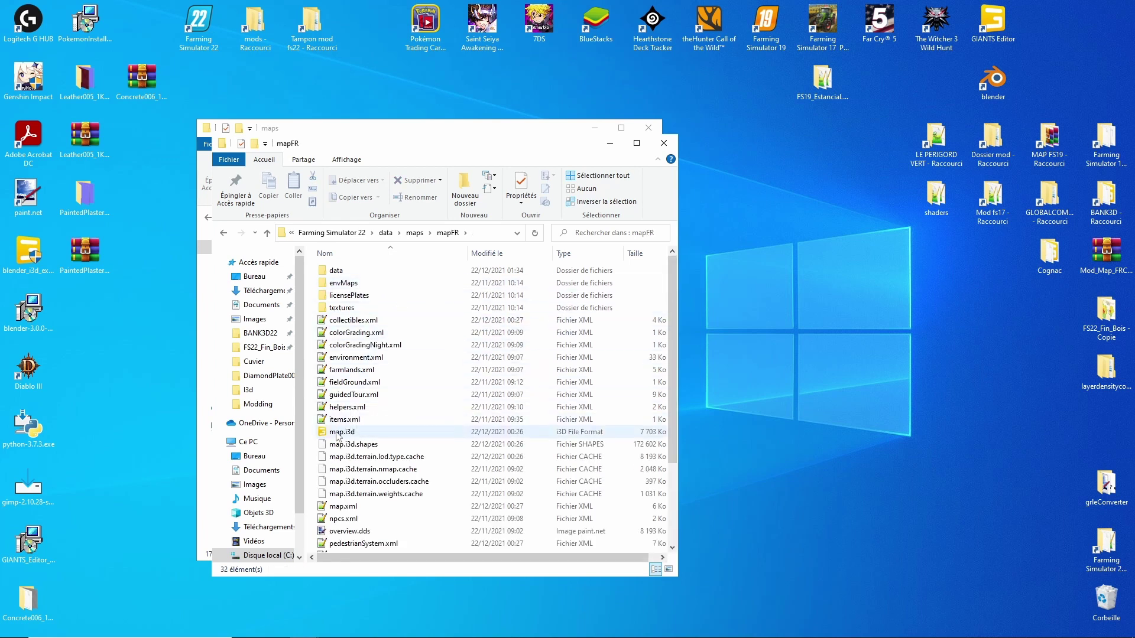
pyautogui.doubleClick(496, 431)
pyautogui.click(528, 398)
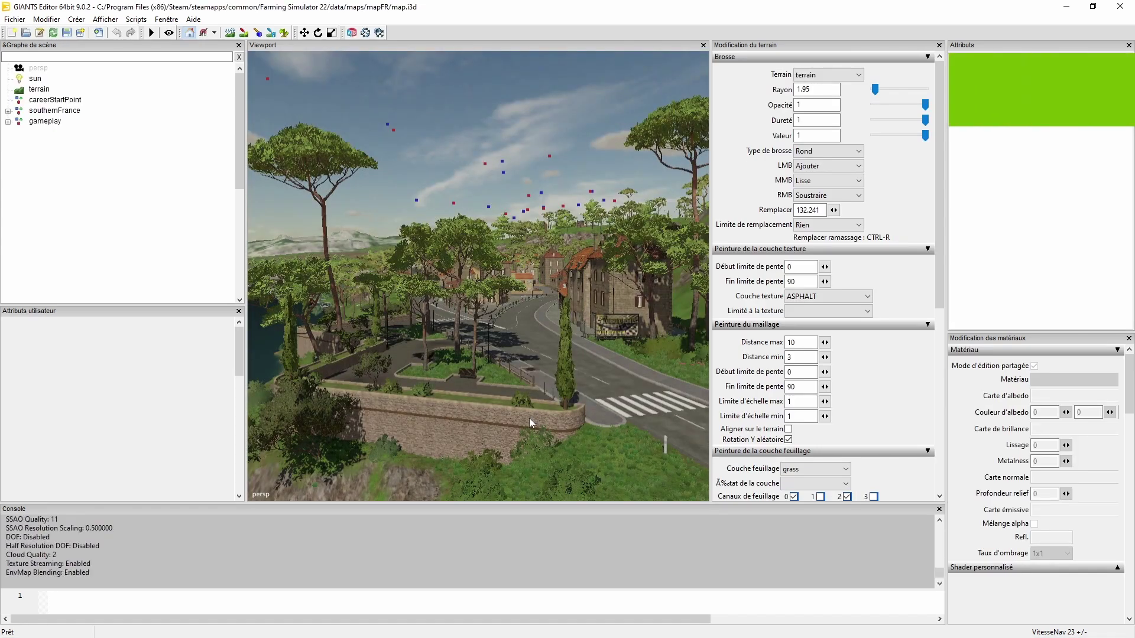
# Expand gameplay and fields in the mapFR scene graph and select the fields group
pyautogui.click(8, 122)
pyautogui.click(55, 132)
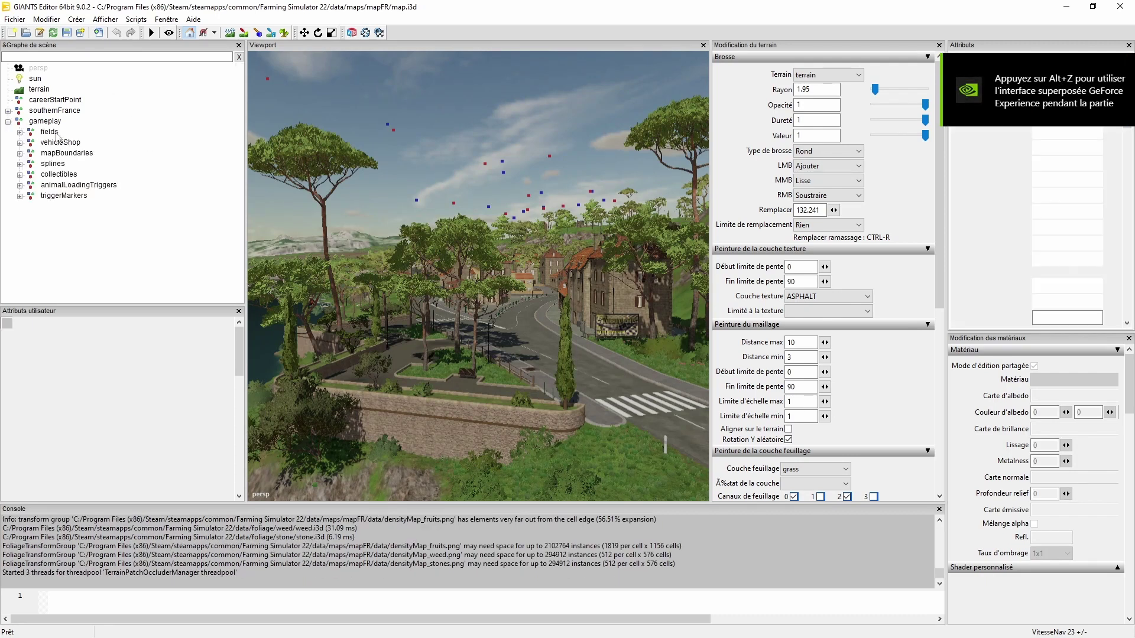
pyautogui.click(21, 133)
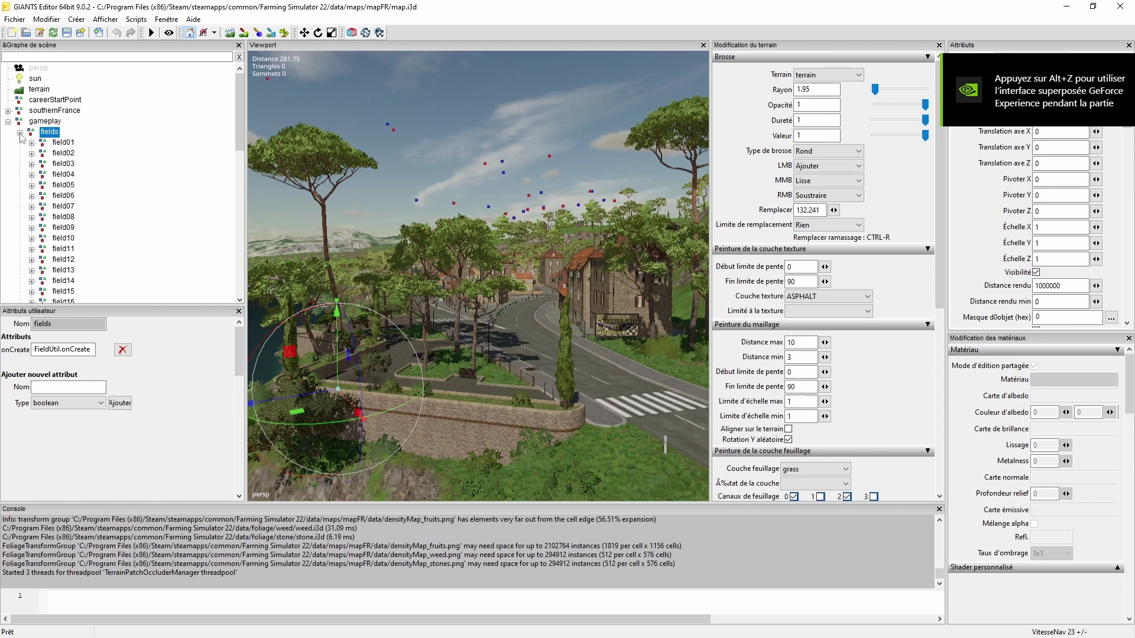
pyautogui.click(64, 144)
pyautogui.click(52, 132)
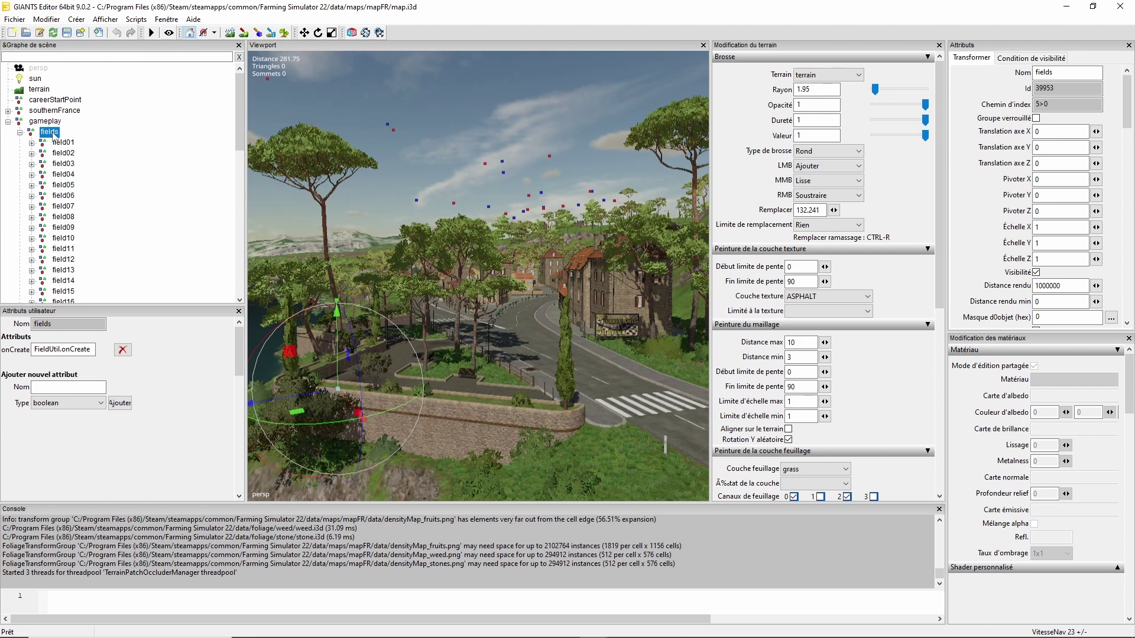
pyautogui.click(15, 19)
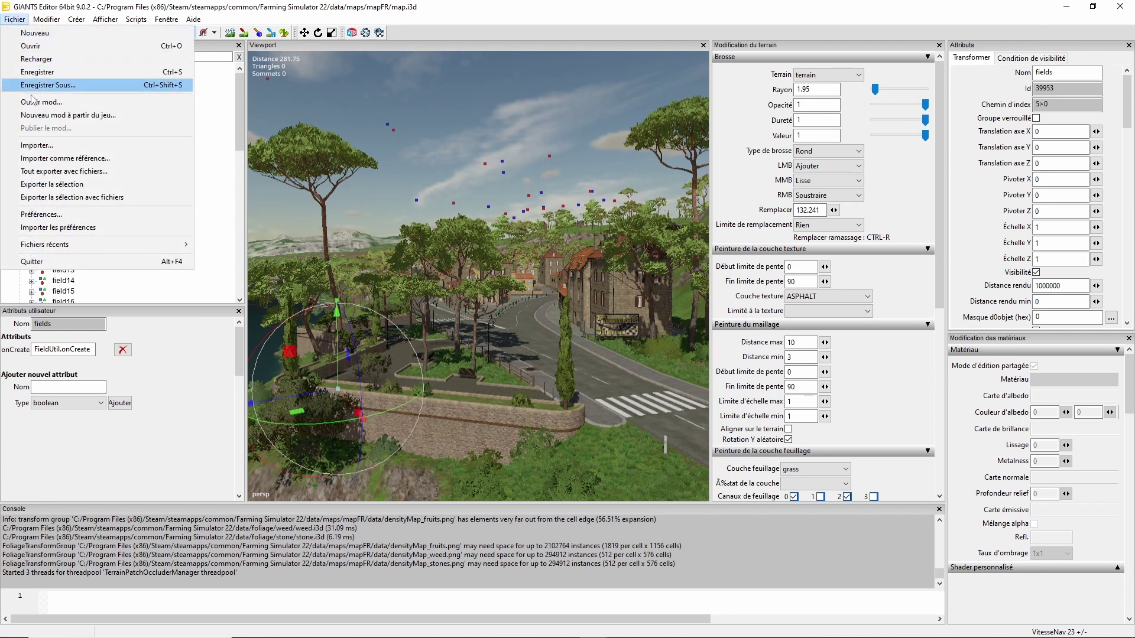
pyautogui.click(42, 185)
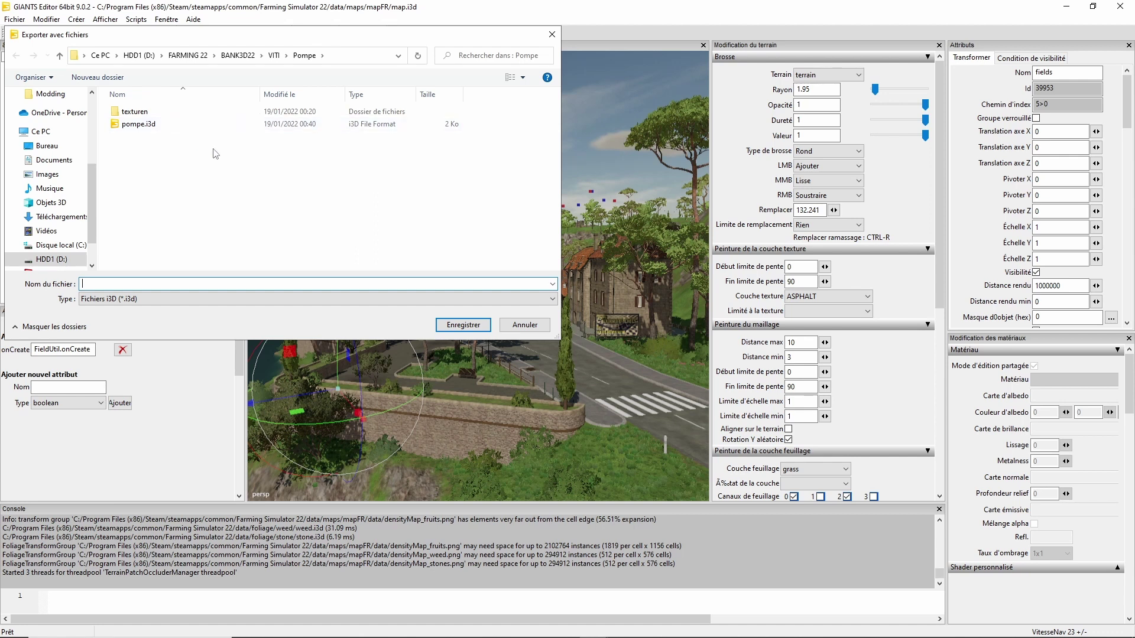
pyautogui.click(554, 36)
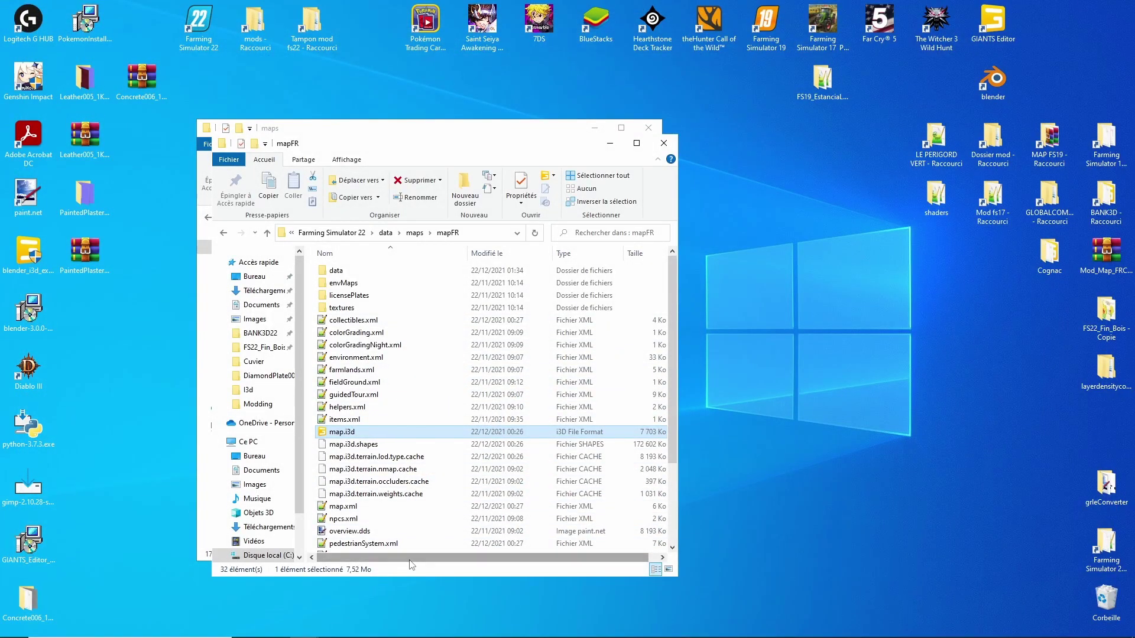
# Switch back to the GIANTS Editor window containing the FS22_Fin_Bois map
pyautogui.moveTo(461, 637)
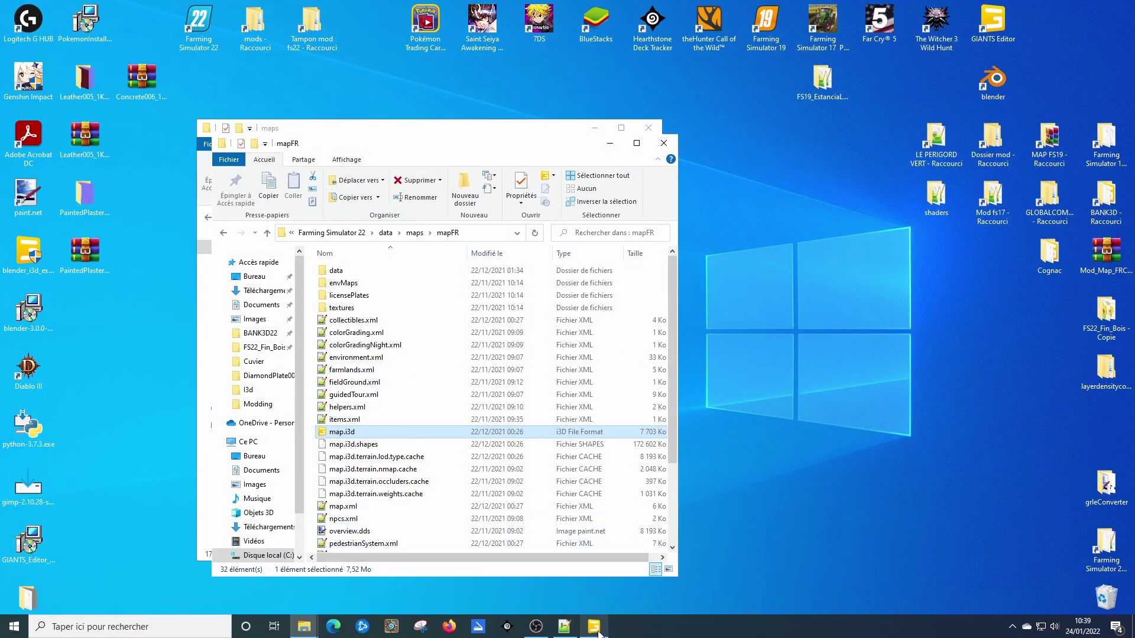
pyautogui.click(595, 628)
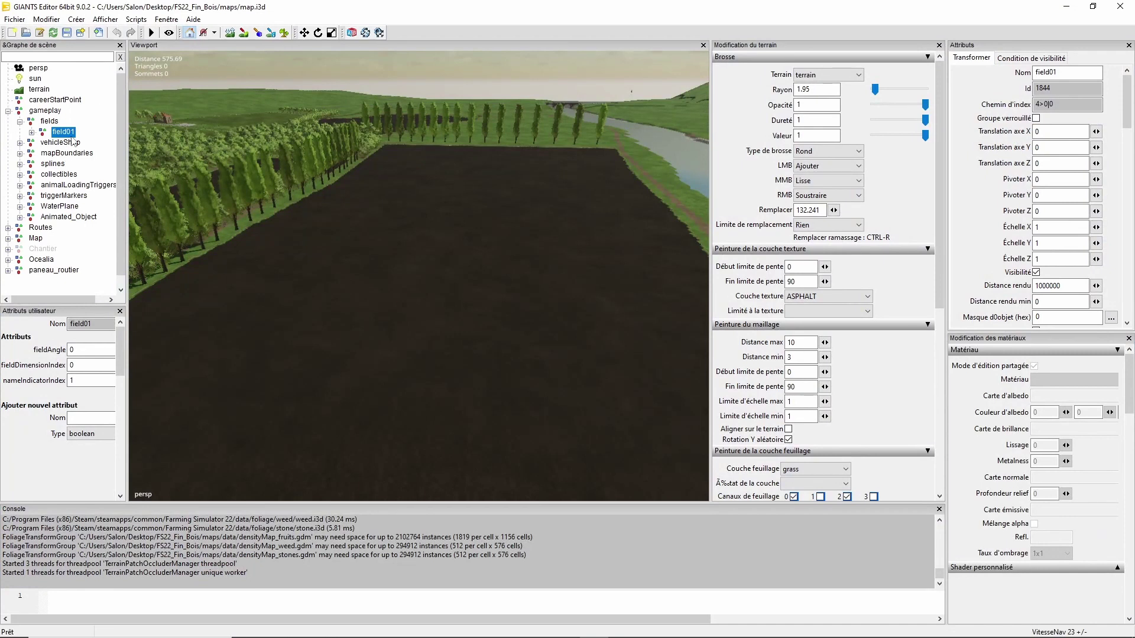
pyautogui.click(14, 21)
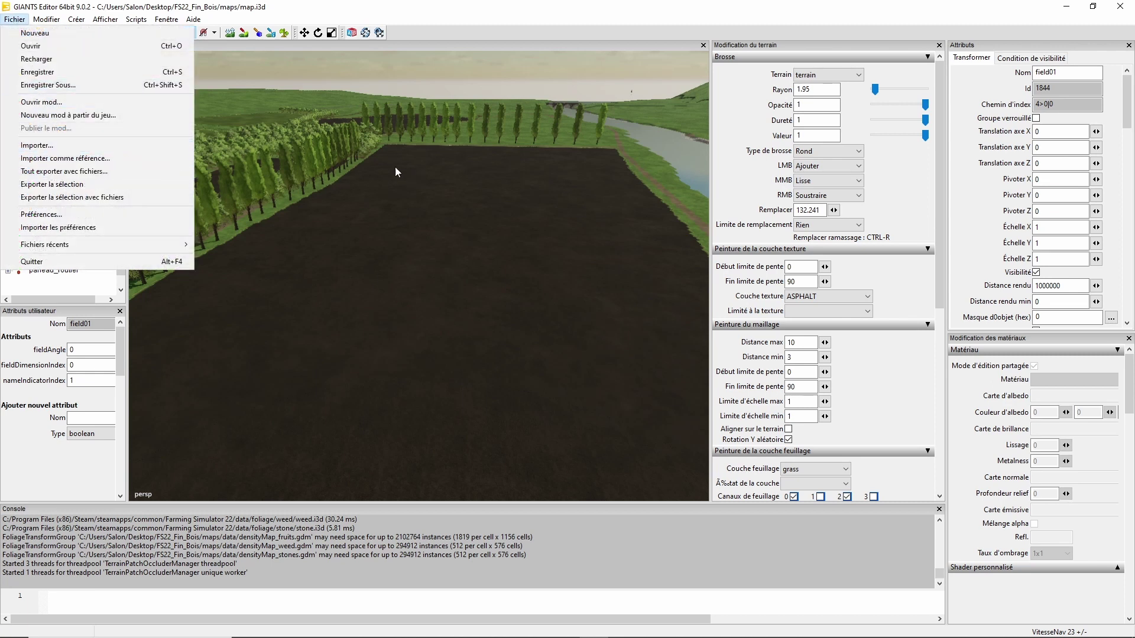
pyautogui.click(82, 146)
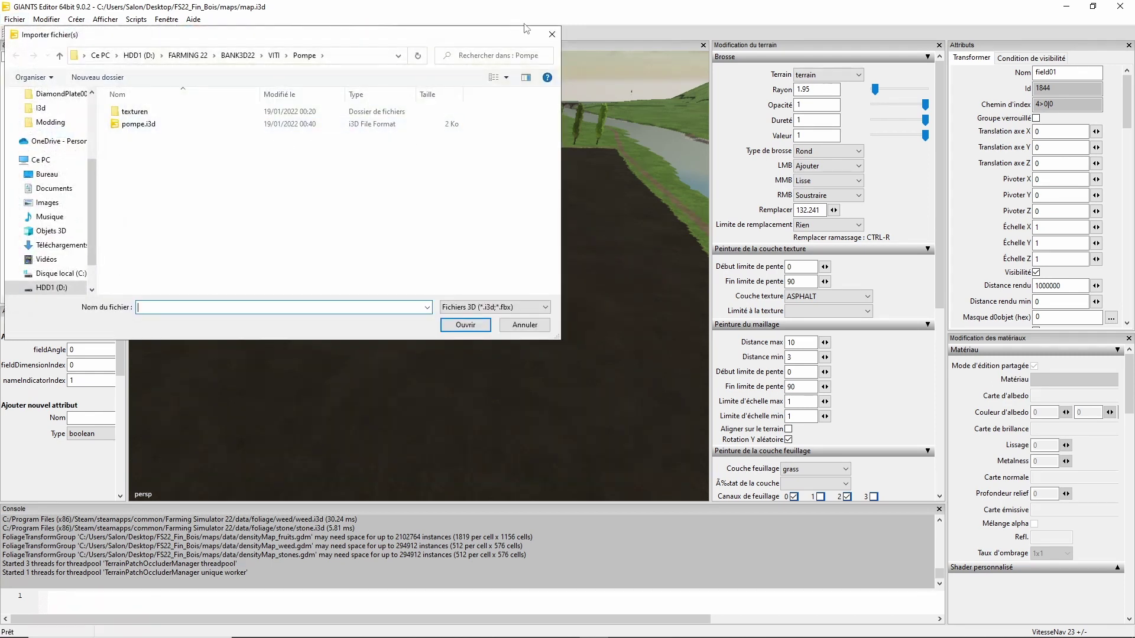
pyautogui.click(553, 35)
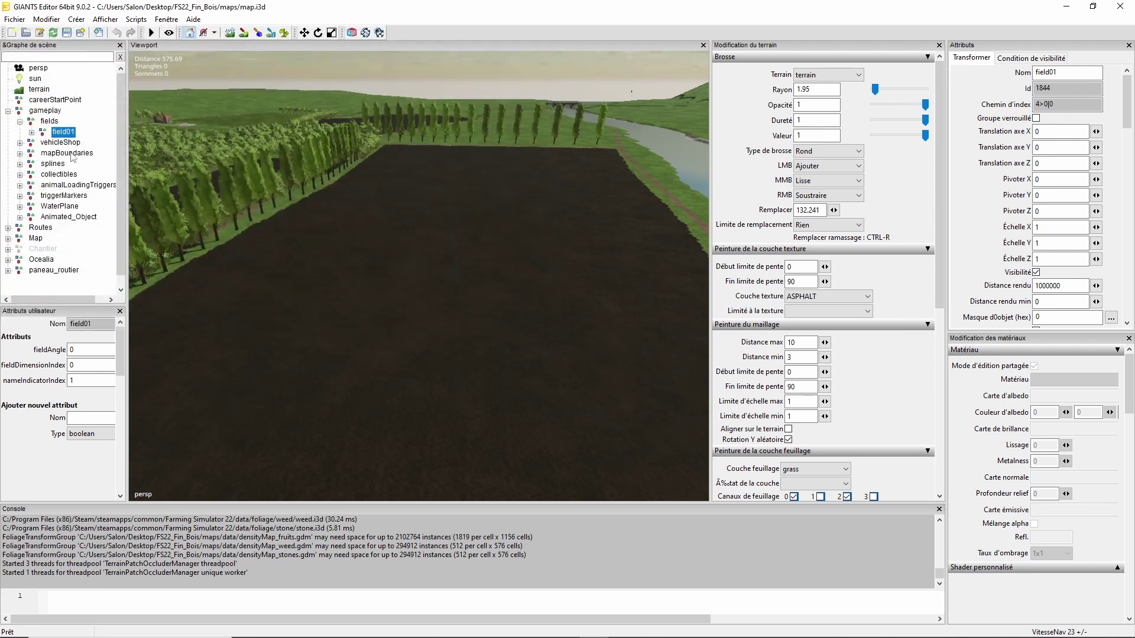
# Select the fields group and run the Toggle Render Field Areas map script to display the field areas
pyautogui.click(49, 121)
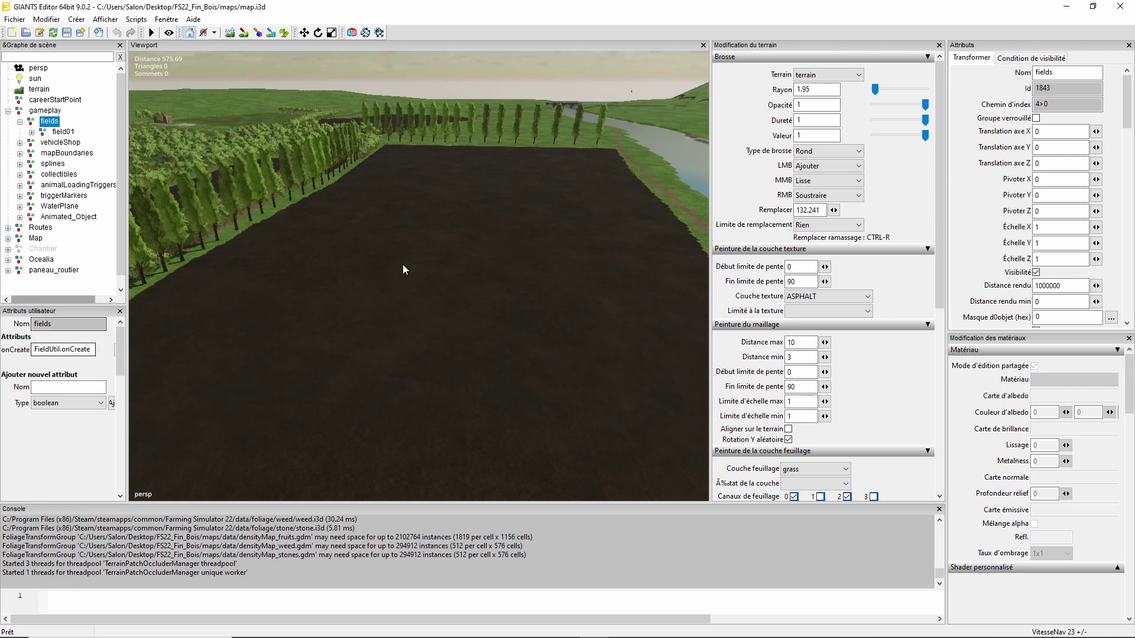
pyautogui.click(63, 132)
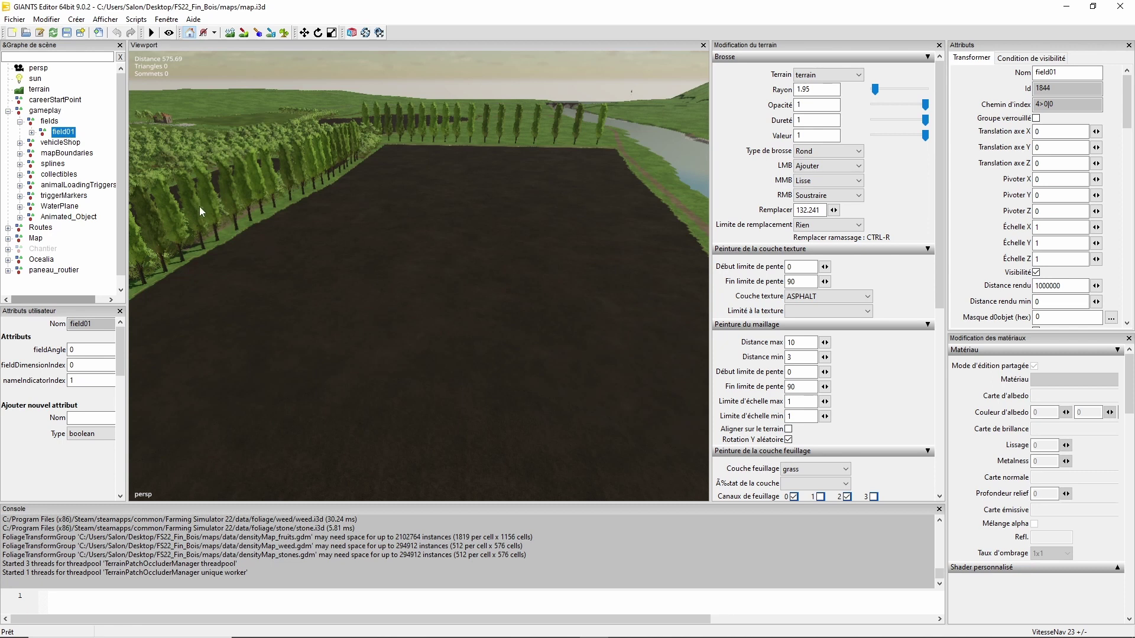
pyautogui.press('Up')
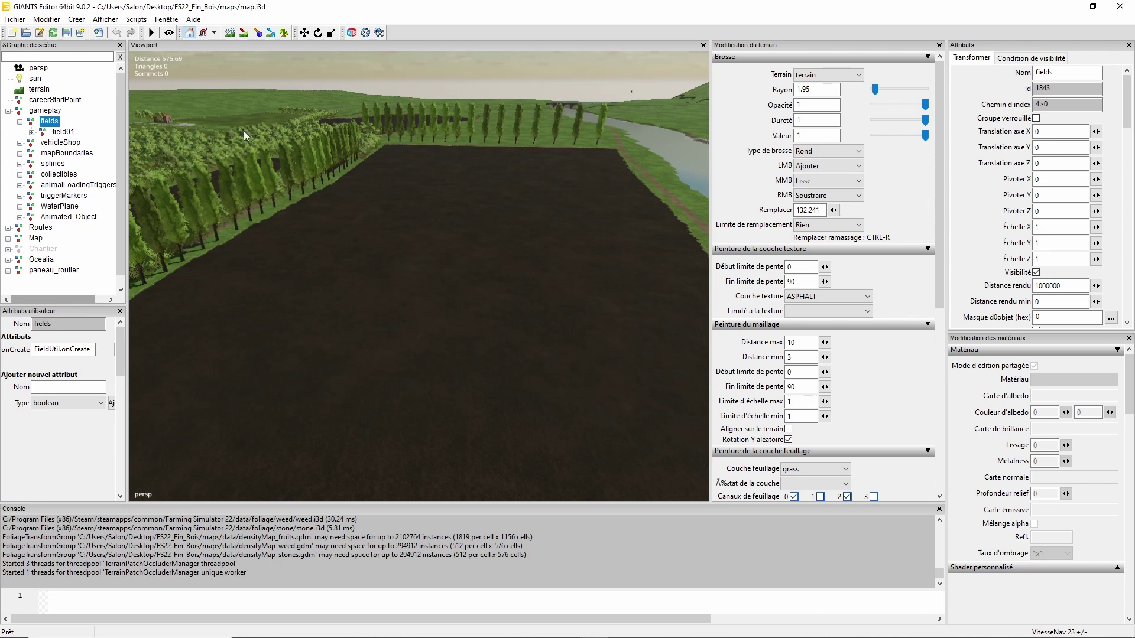
pyautogui.click(97, 23)
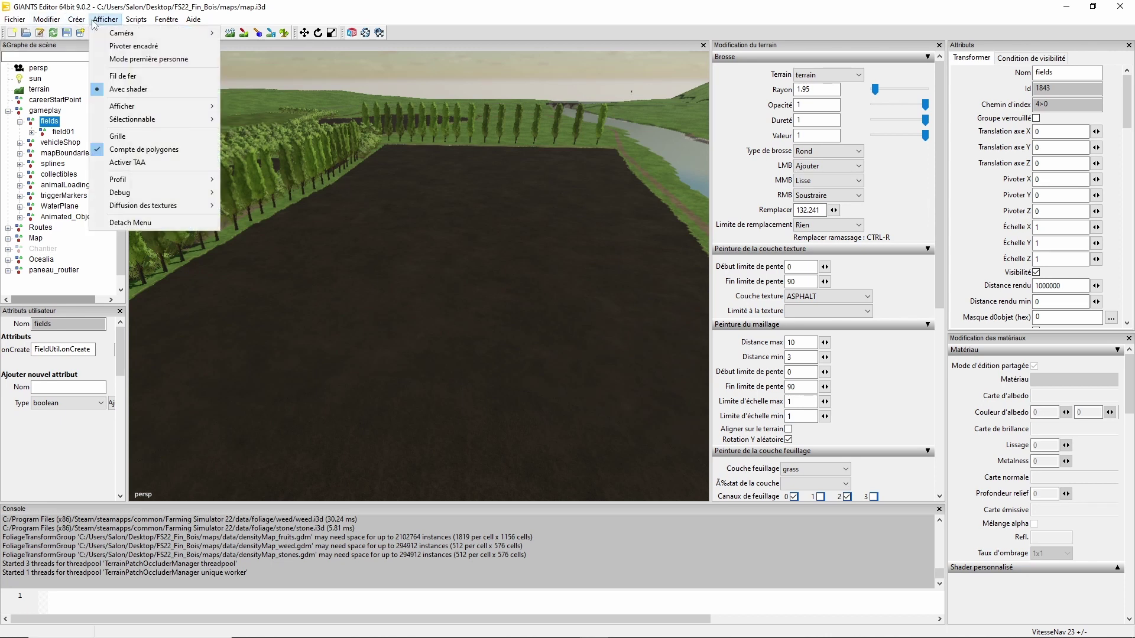
pyautogui.moveTo(82, 23)
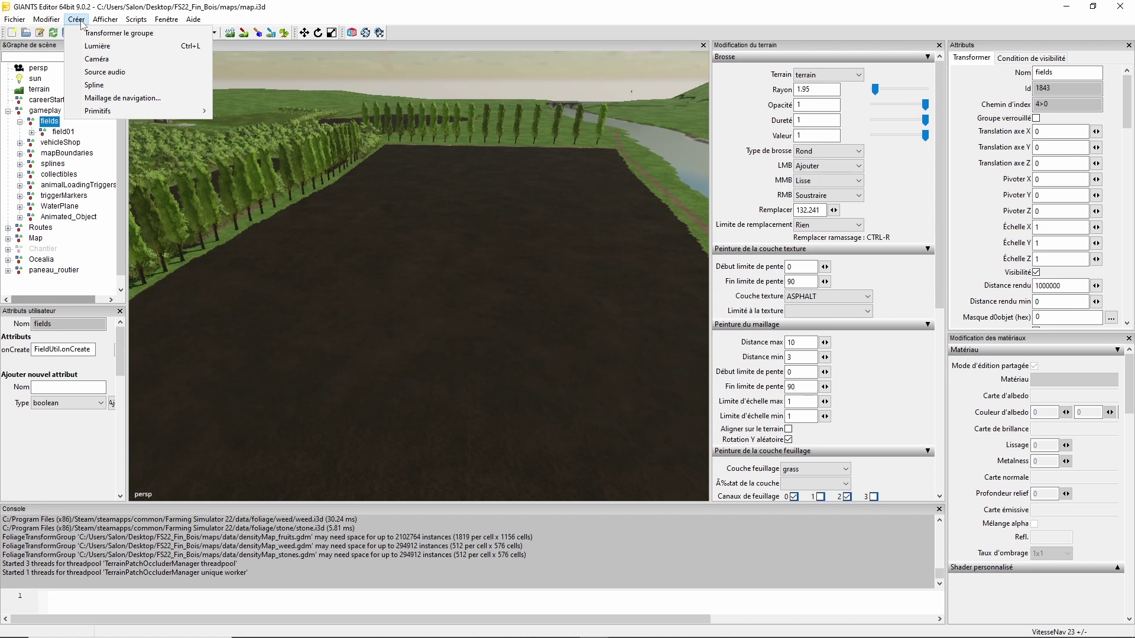
pyautogui.moveTo(136, 22)
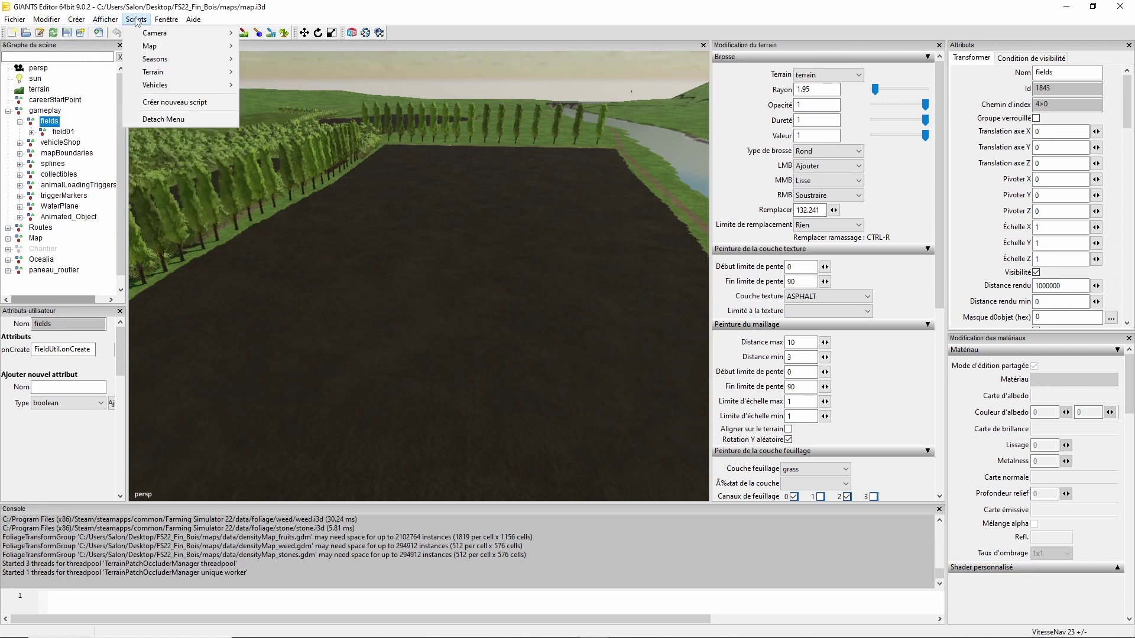
pyautogui.moveTo(151, 47)
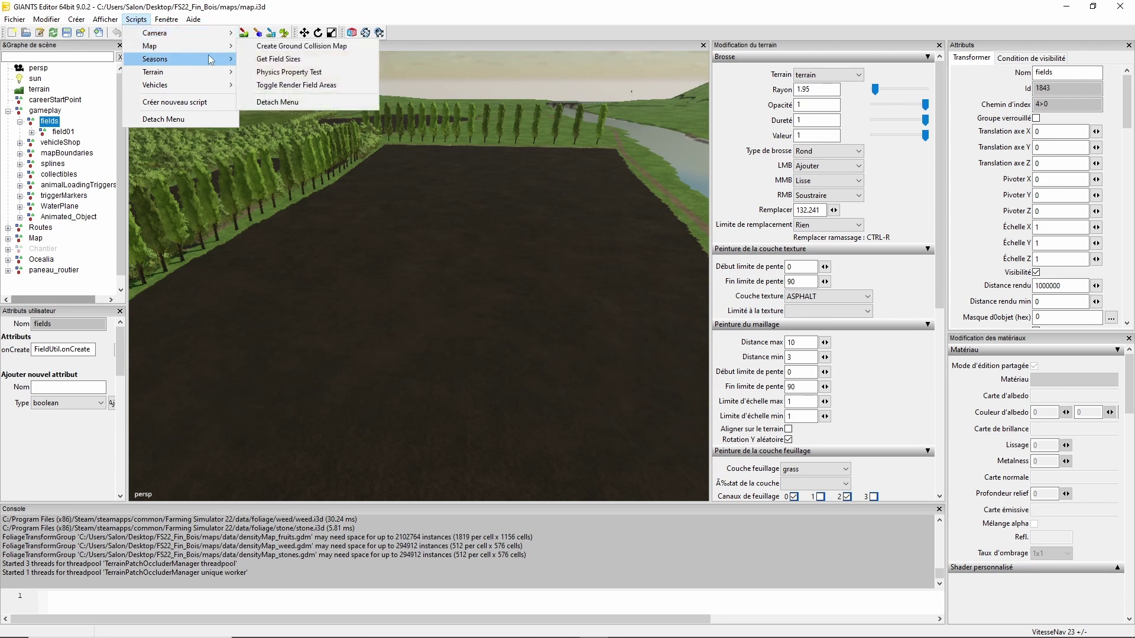
pyautogui.click(308, 87)
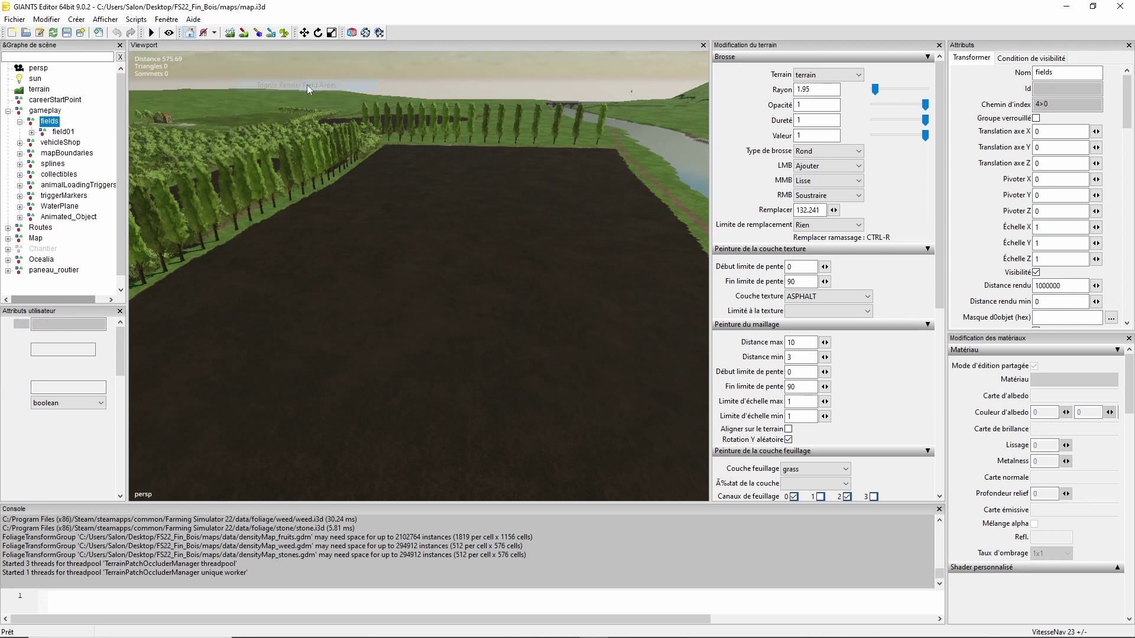
# With the fields group selected, examine the area rendered over the field beside the poplar row
pyautogui.click(52, 123)
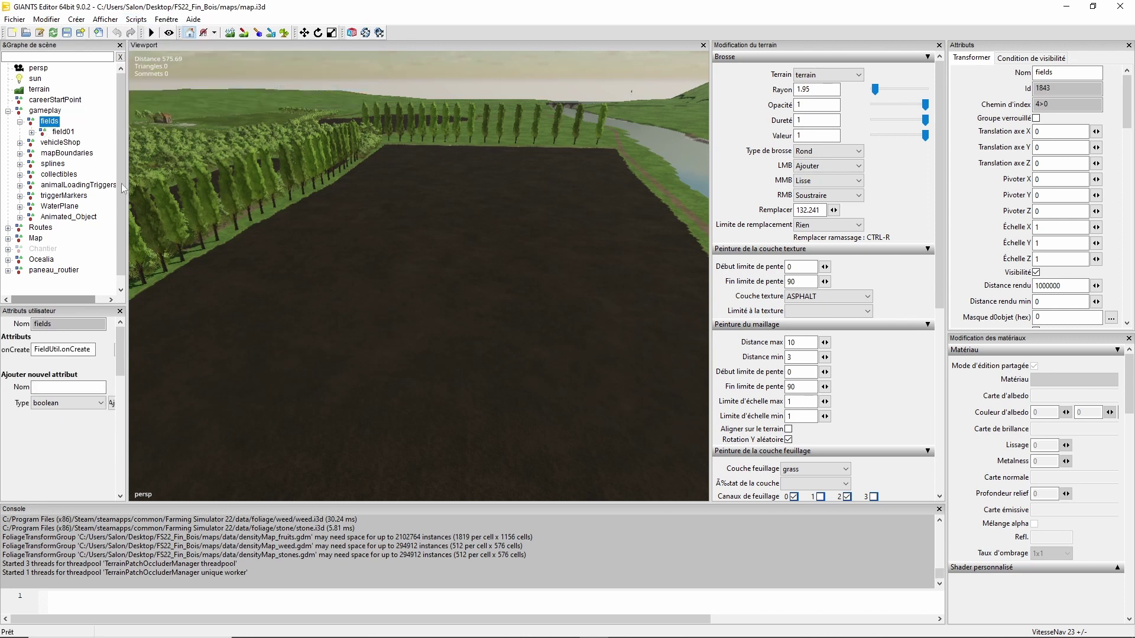
pyautogui.keyDown('alt'); pyautogui.moveTo(448, 199); pyautogui.dragTo(447, 235); pyautogui.keyUp('alt')
pyautogui.keyDown('alt'); pyautogui.moveTo(436, 260); pyautogui.dragTo(325, 325); pyautogui.keyUp('alt')
pyautogui.moveTo(327, 330)
pyautogui.mouseDown(button='right')
pyautogui.moveTo(421, 256)
pyautogui.moveTo(365, 279)
pyautogui.moveTo(563, 255)
pyautogui.moveTo(468, 261)
pyautogui.moveTo(480, 269)
pyautogui.mouseUp(button='right')
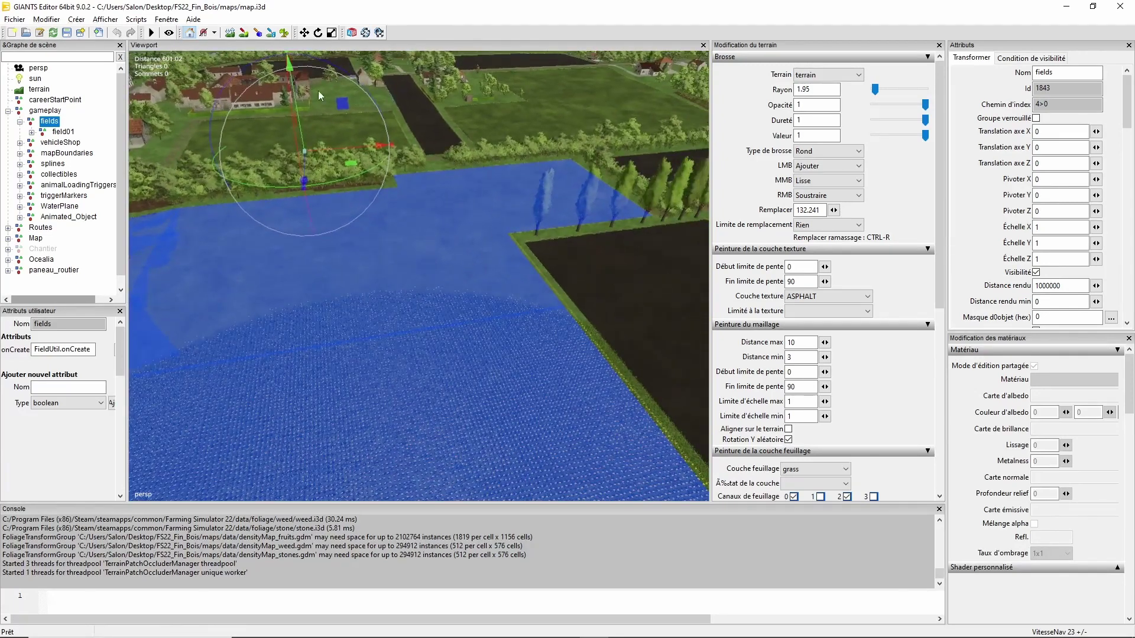
# Hide the rendered field areas of the fields group with Toggle Render Field Areas, and show them again
pyautogui.click(51, 122)
pyautogui.click(49, 122)
pyautogui.click(48, 121)
pyautogui.click(135, 20)
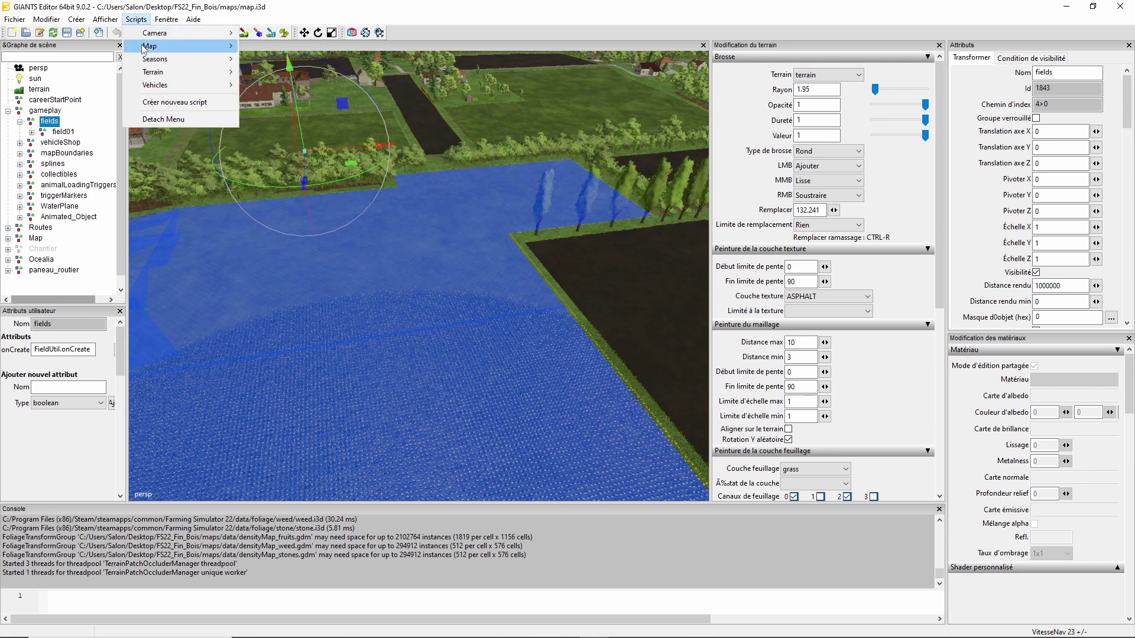
pyautogui.moveTo(149, 48)
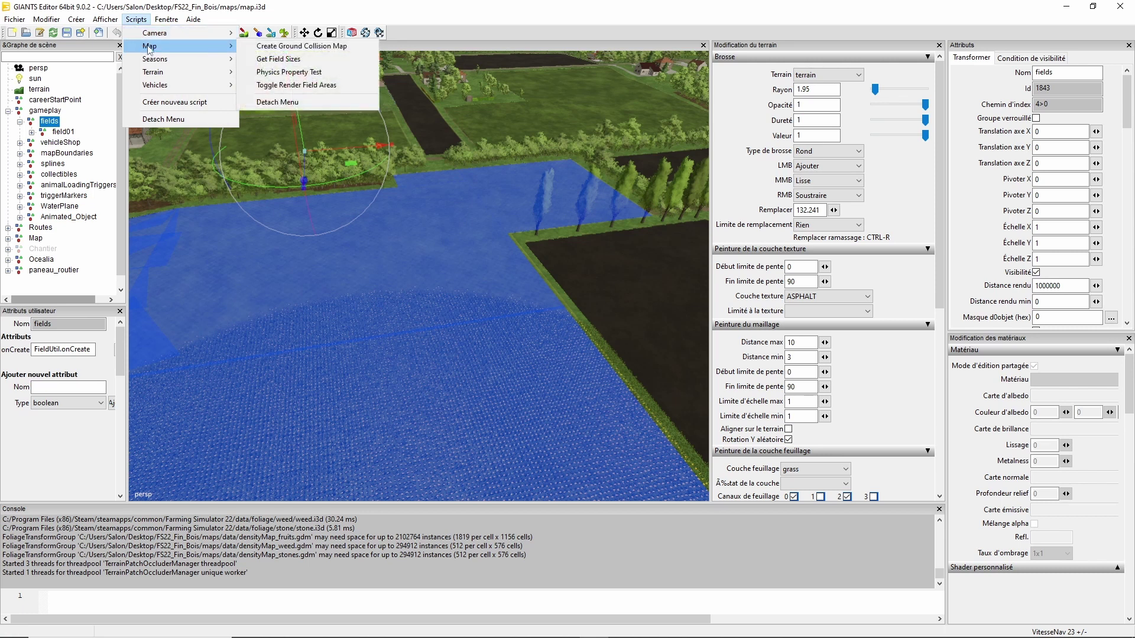
pyautogui.click(290, 87)
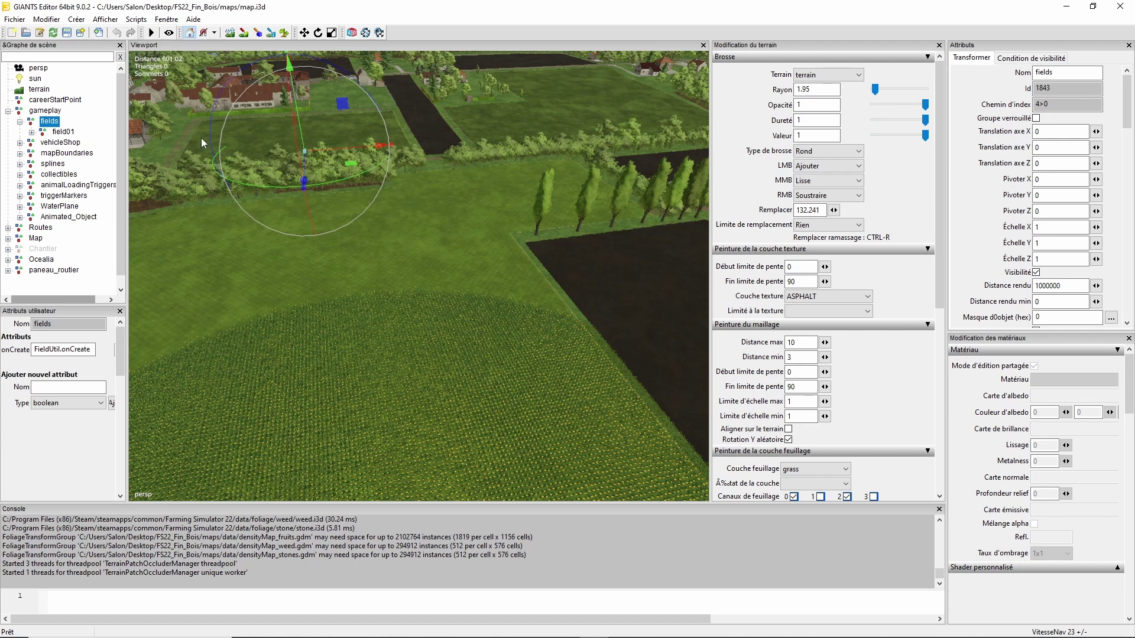
pyautogui.click(136, 20)
pyautogui.moveTo(154, 86)
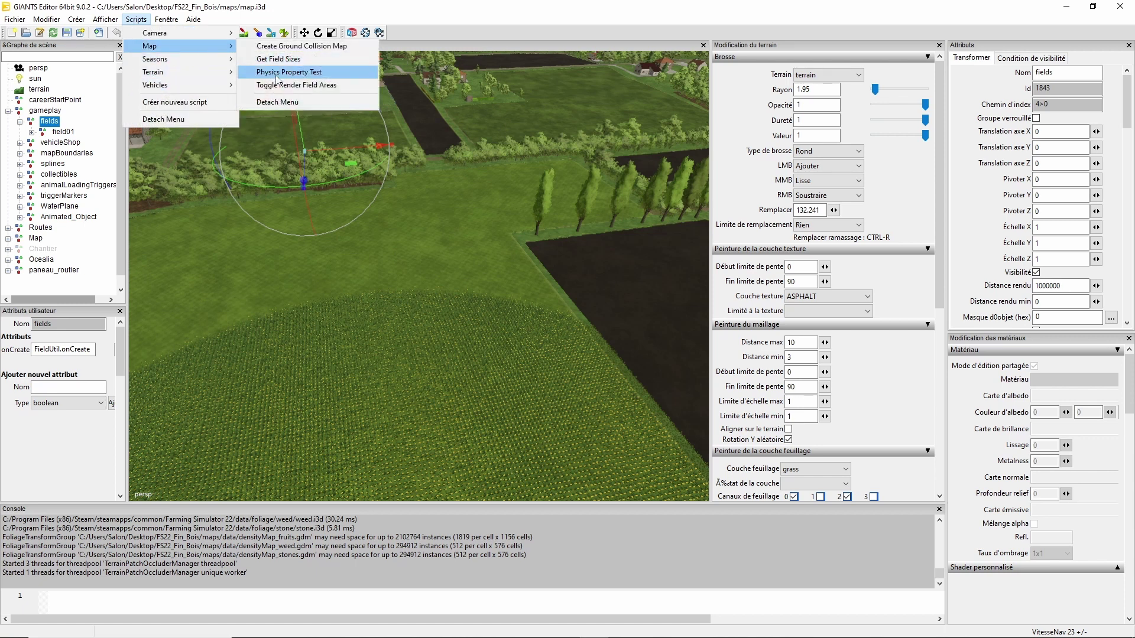
pyautogui.click(278, 85)
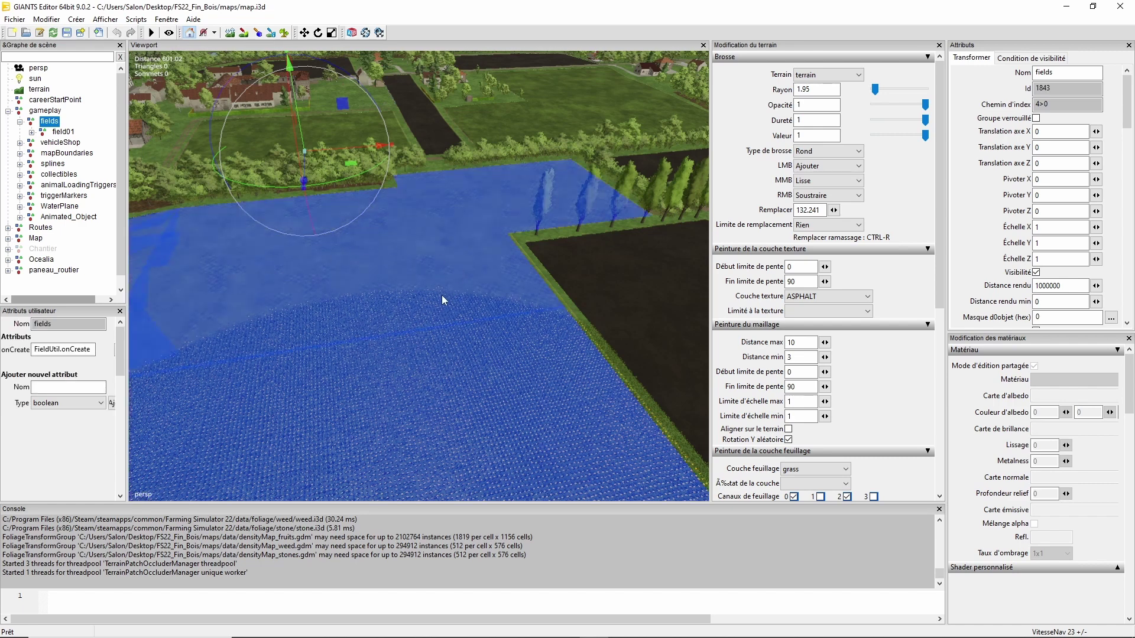
# Examine the rendered area where it meets the poplar row and the neighbouring bare field beside the river
pyautogui.keyDown('alt'); pyautogui.moveTo(429, 304); pyautogui.dragTo(549, 293); pyautogui.keyUp('alt')
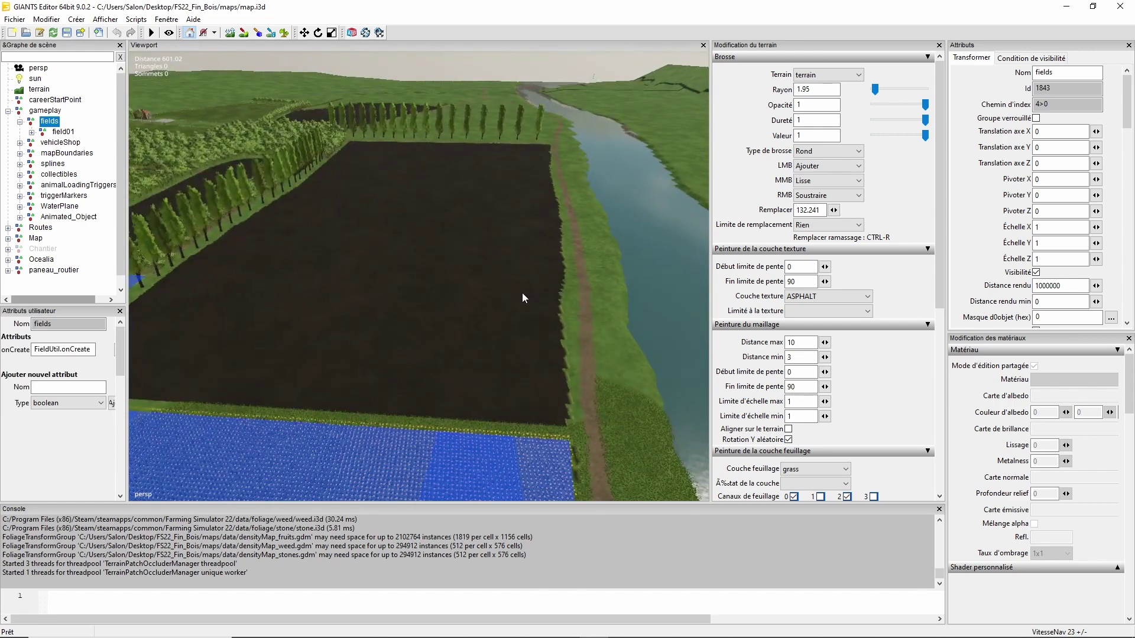
pyautogui.moveTo(523, 292); pyautogui.dragTo(274, 324, button='right')
pyautogui.moveTo(423, 329); pyautogui.dragTo(291, 271, button='right')
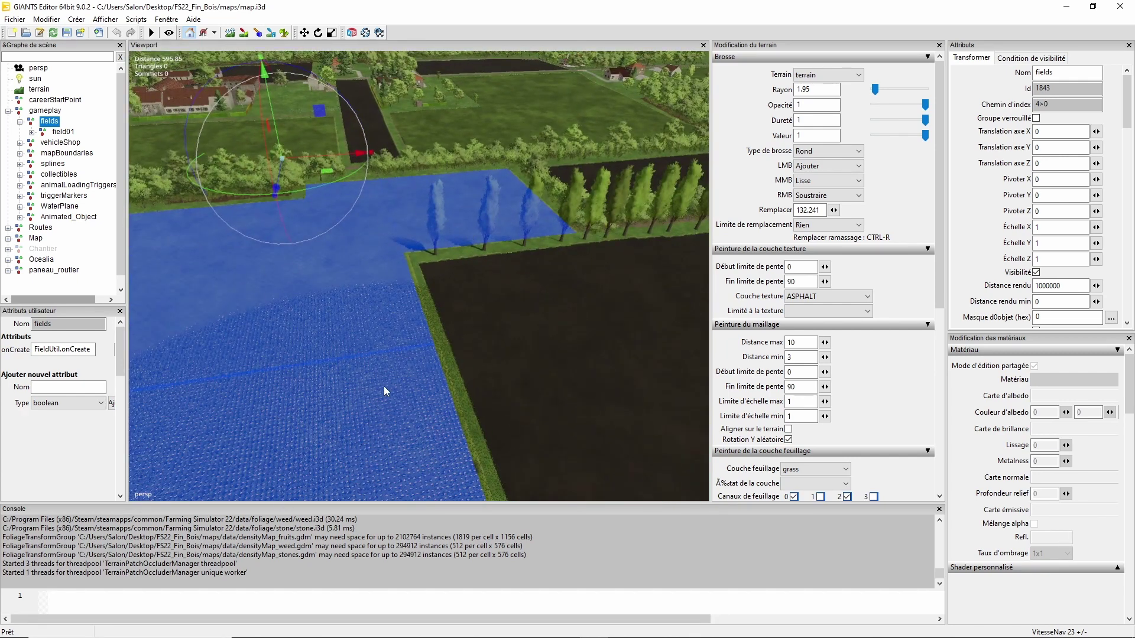
pyautogui.moveTo(384, 391); pyautogui.dragTo(497, 296, button='right')
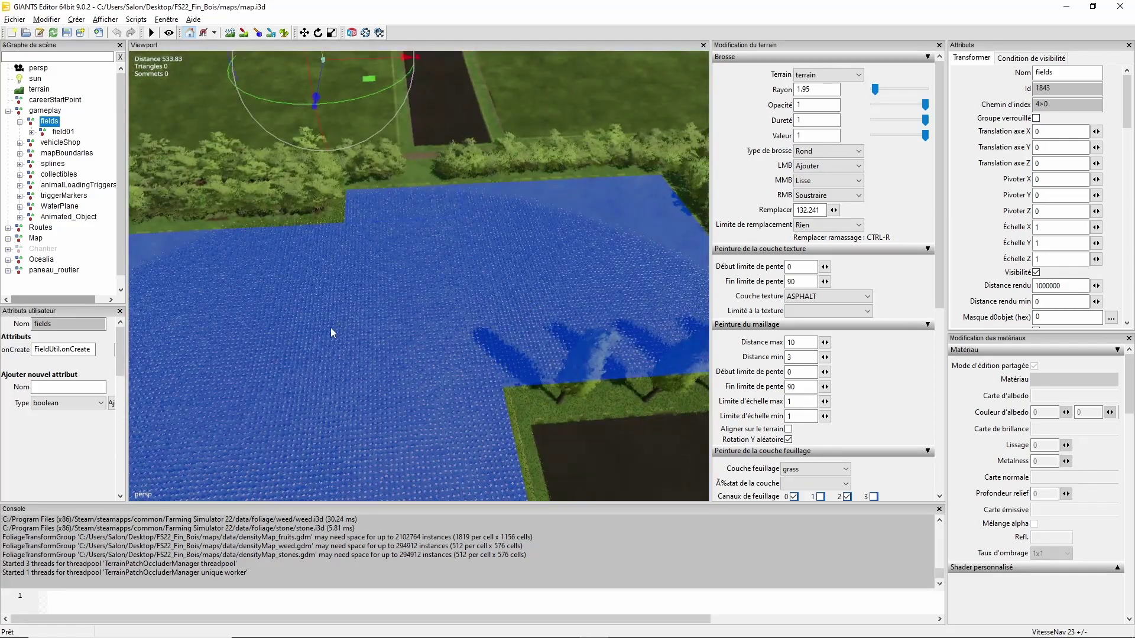
pyautogui.moveTo(332, 333); pyautogui.dragTo(411, 260, button='right')
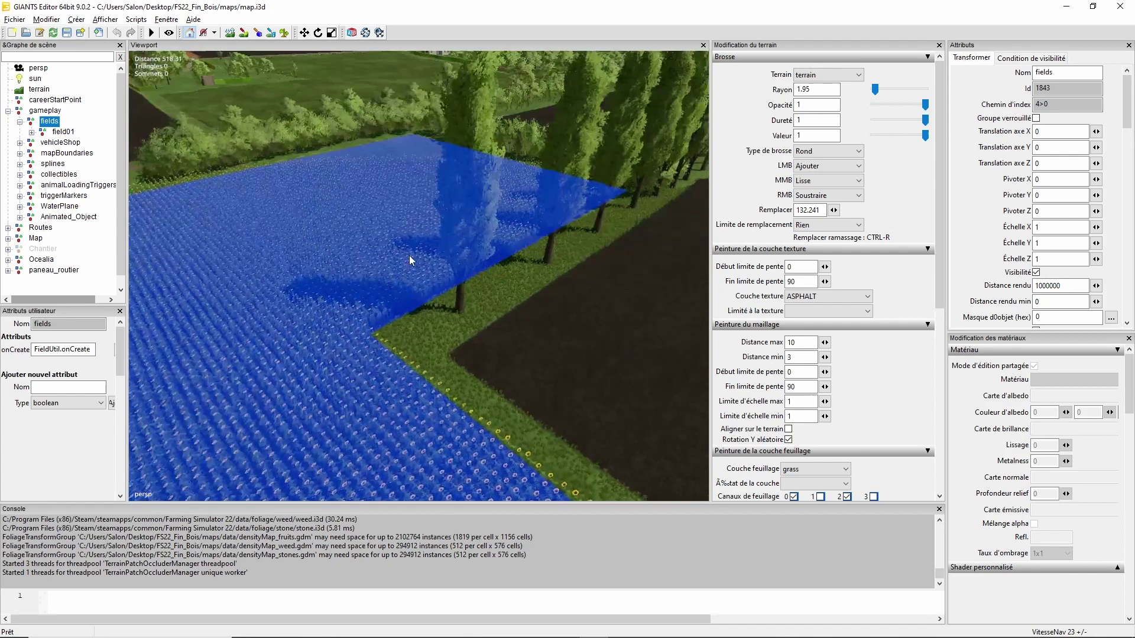
# Duplicate field01 in the fields group and rename the copy field02
pyautogui.click(61, 132)
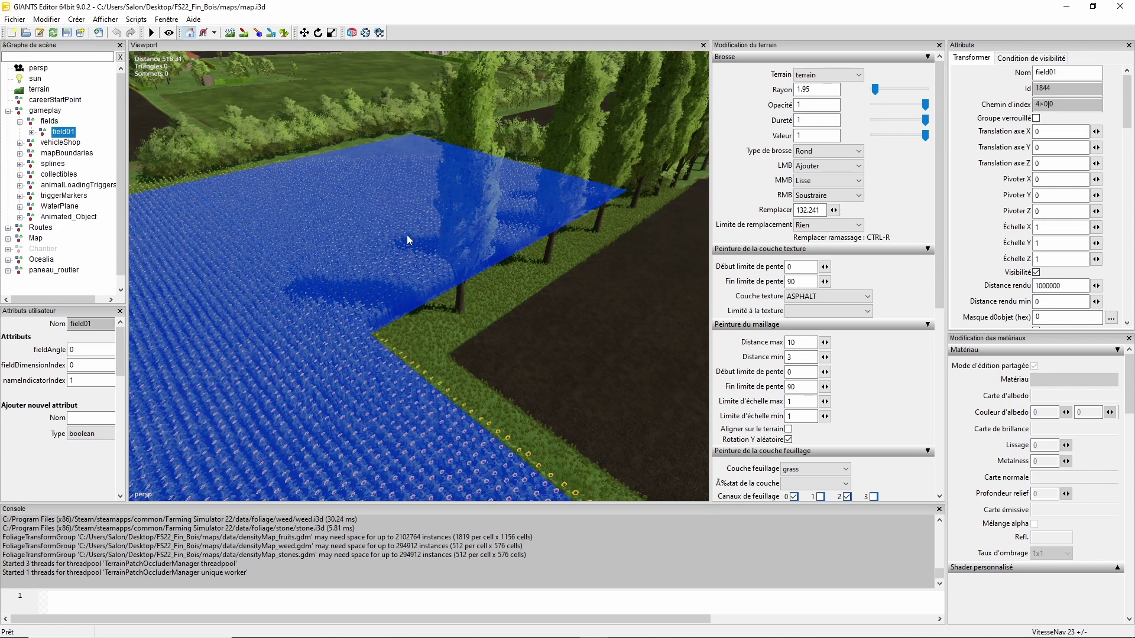
pyautogui.keyDown('alt'); pyautogui.moveTo(436, 233); pyautogui.dragTo(530, 230); pyautogui.keyUp('alt')
pyautogui.moveTo(531, 235); pyautogui.dragTo(352, 283, button='right')
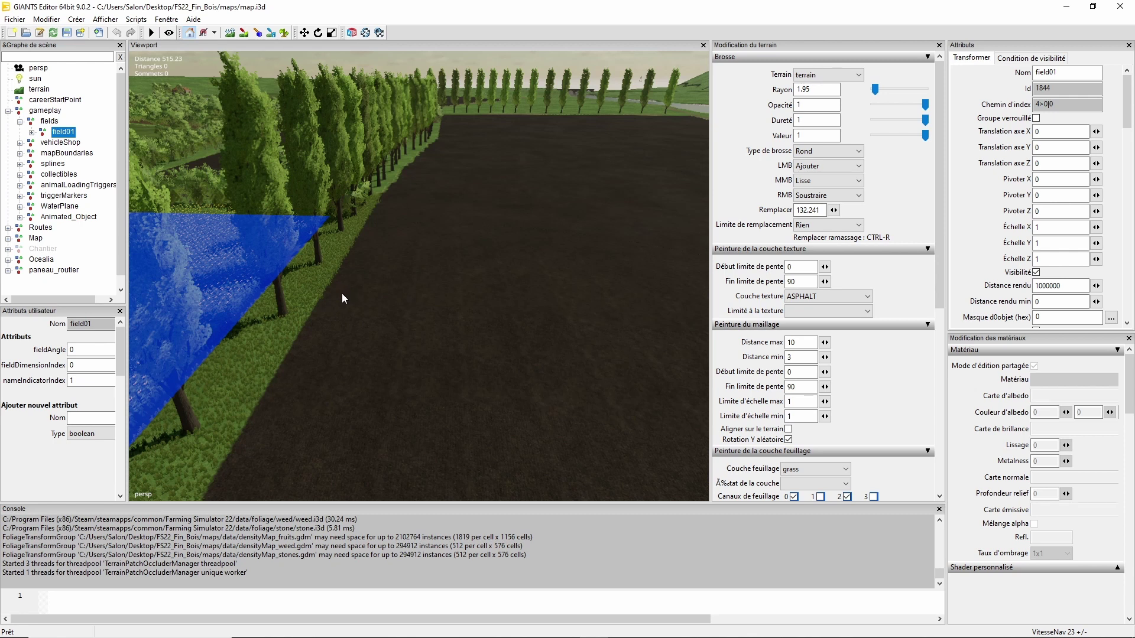
pyautogui.click(62, 137)
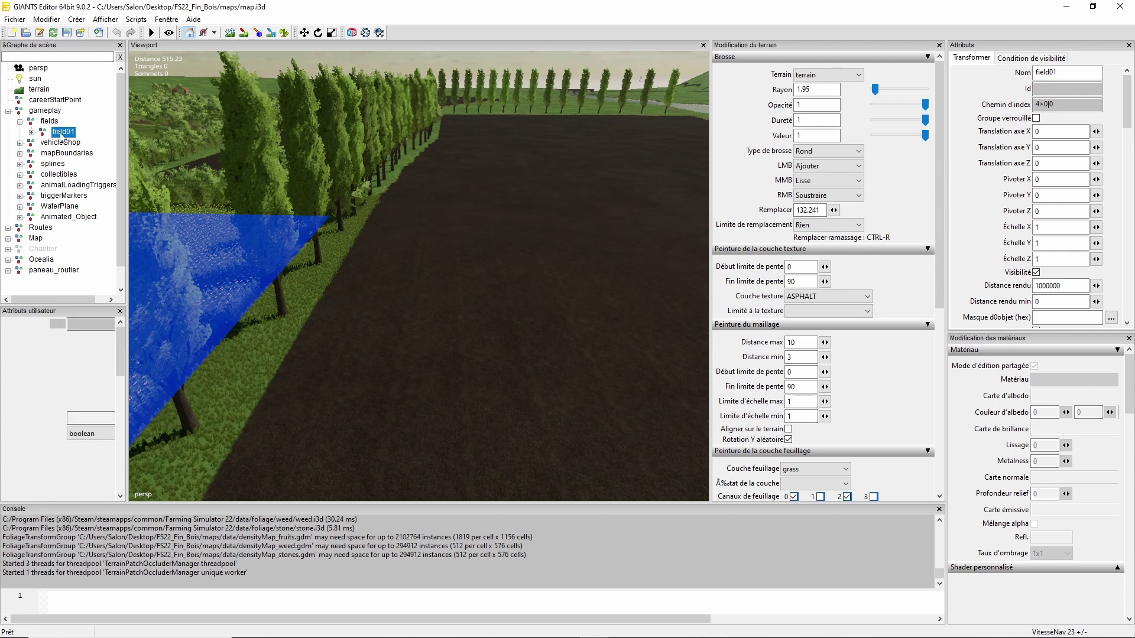
pyautogui.hotkey('ctrl', 'd')
pyautogui.click(64, 144)
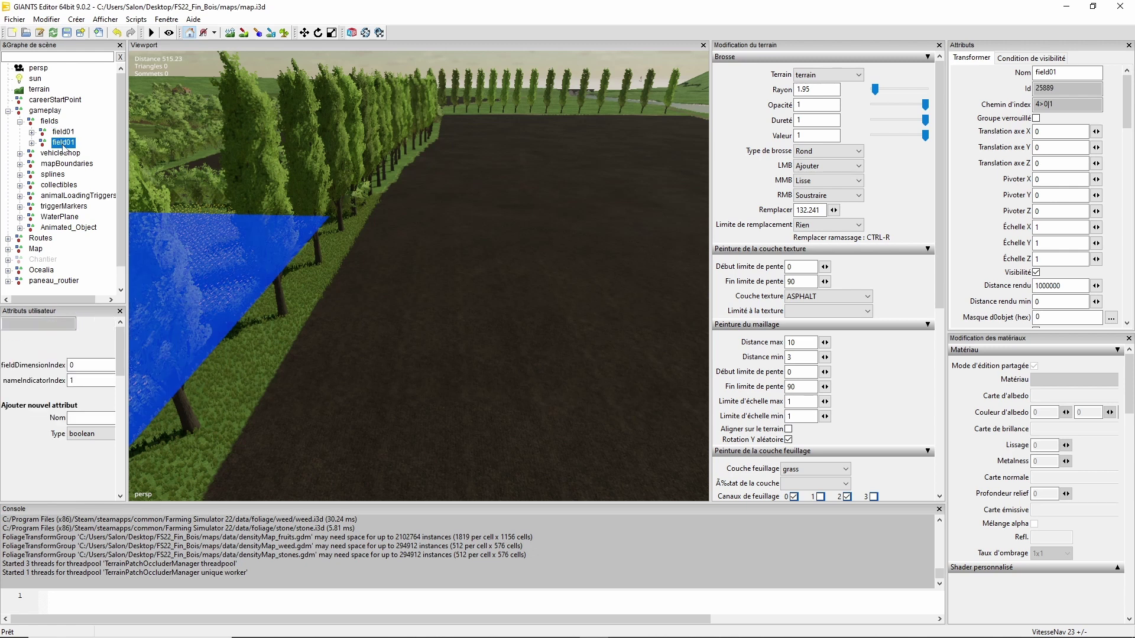
pyautogui.click(1054, 72)
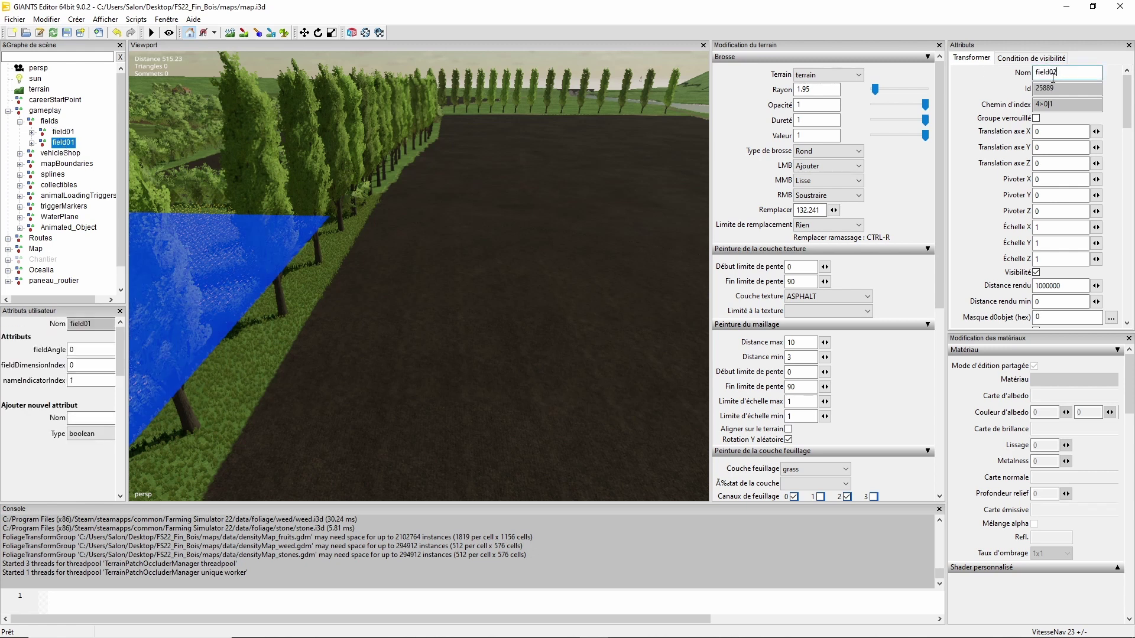
pyautogui.press('Return')
# Interactively place field02's fieldMapIndicator in the middle of the bare field by the river, at about X 233, Z 556
pyautogui.click(32, 144)
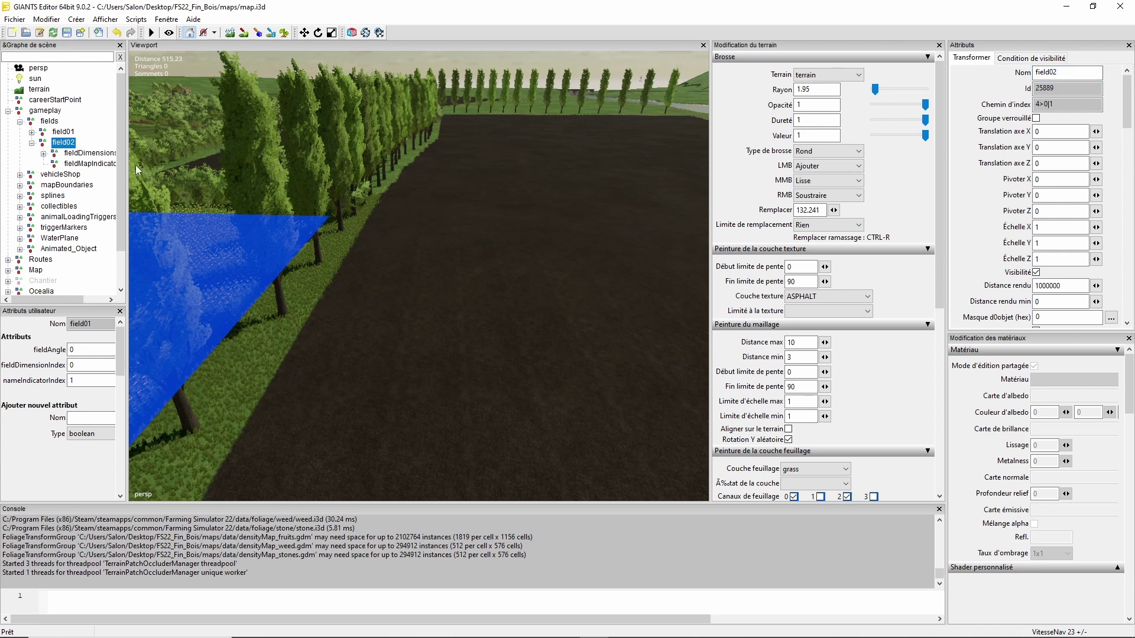
pyautogui.moveTo(127, 165); pyautogui.dragTo(187, 161)
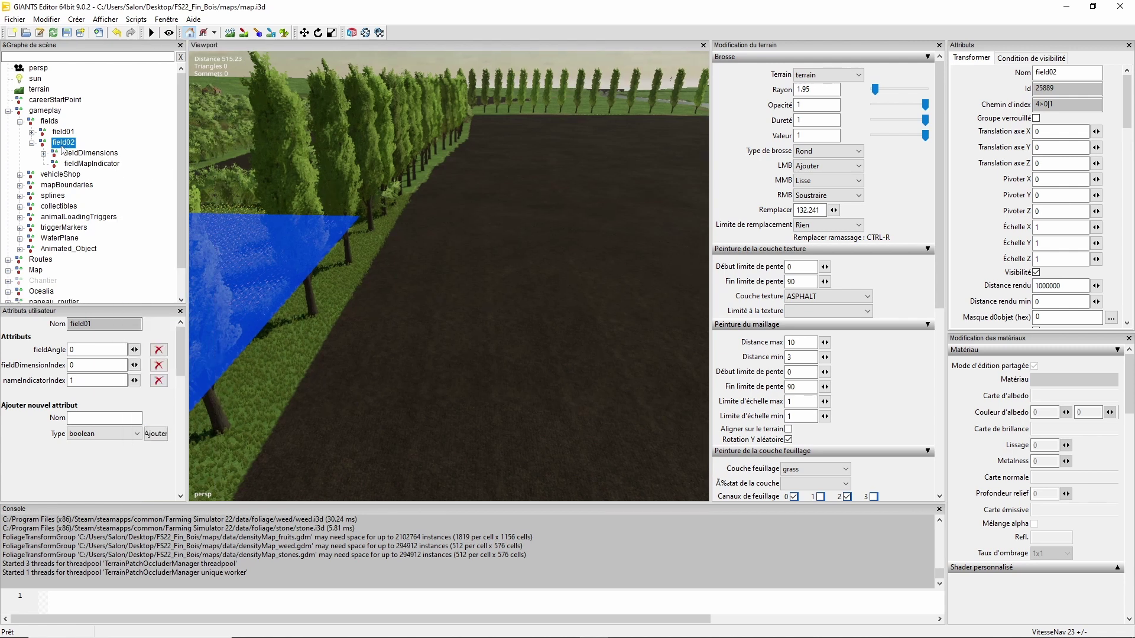
pyautogui.click(79, 155)
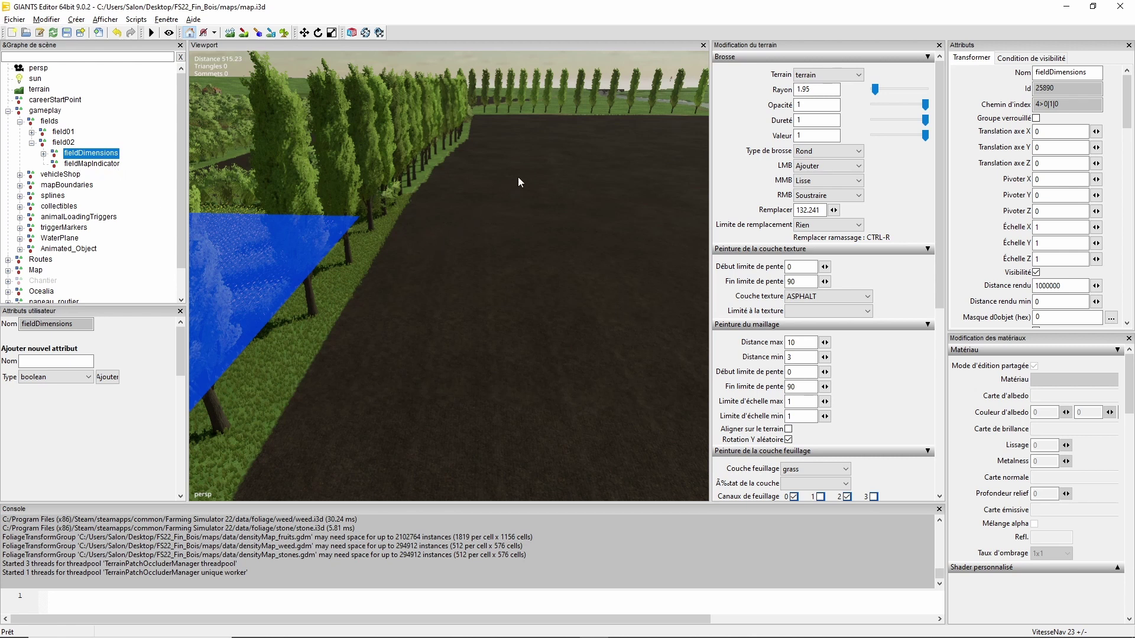
pyautogui.keyDown('alt'); pyautogui.moveTo(518, 176); pyautogui.dragTo(537, 234); pyautogui.keyUp('alt')
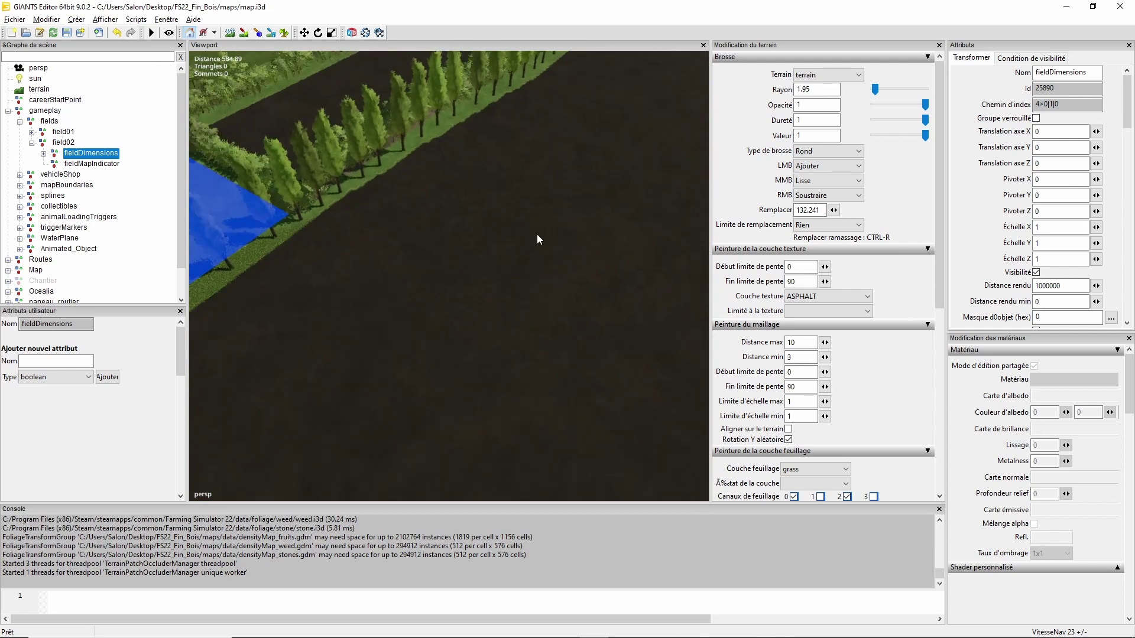
pyautogui.moveTo(537, 234); pyautogui.dragTo(461, 283, button='middle')
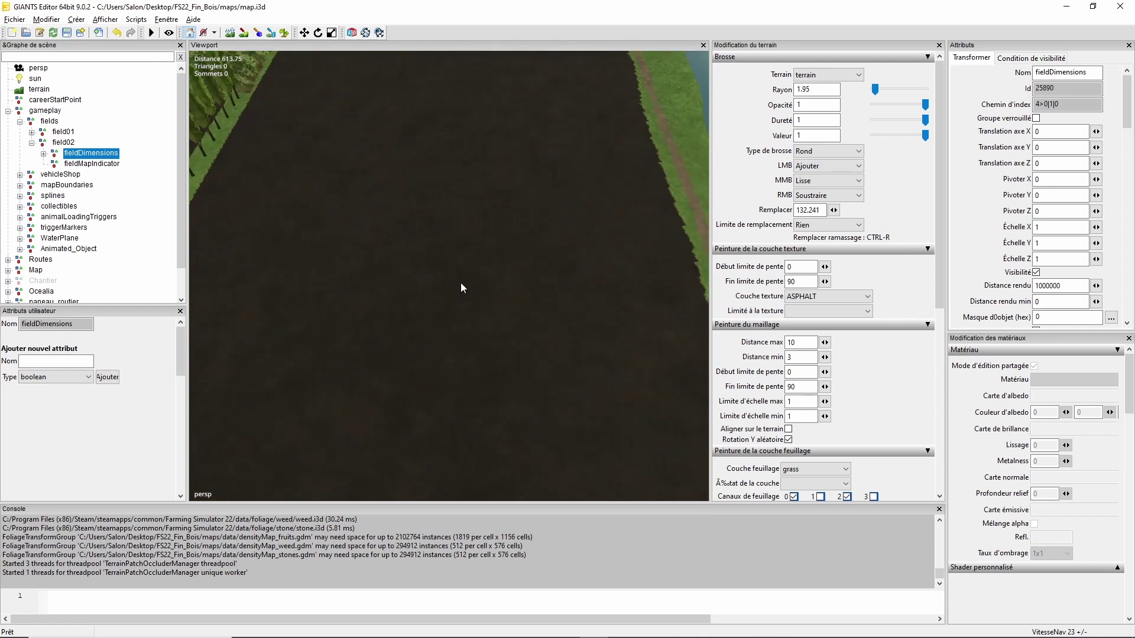
pyautogui.keyDown('alt'); pyautogui.moveTo(460, 283); pyautogui.dragTo(445, 283); pyautogui.keyUp('alt')
pyautogui.click(106, 165)
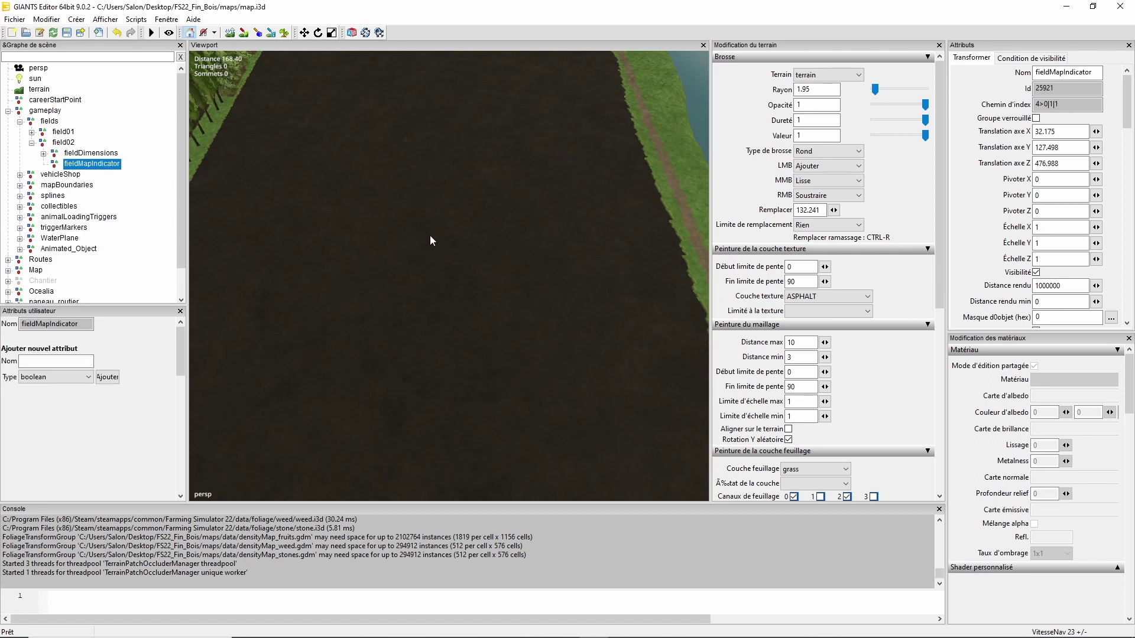
pyautogui.hotkey('ctrl', 'b')
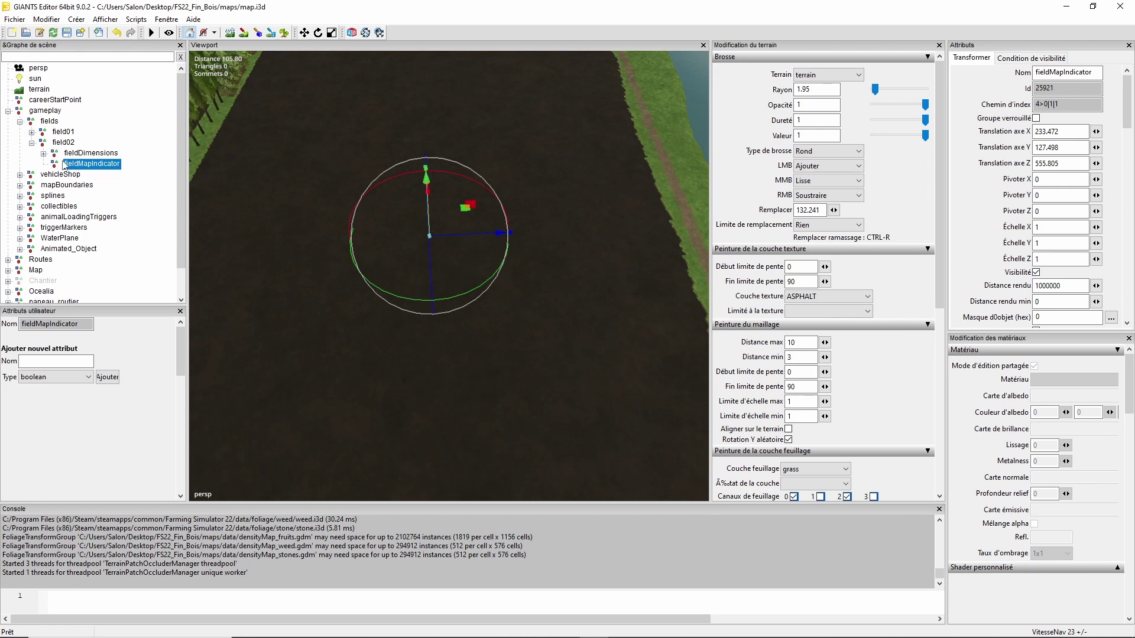
# Delete every corner01_1 group except the first from field02's fieldDimensions
pyautogui.click(83, 154)
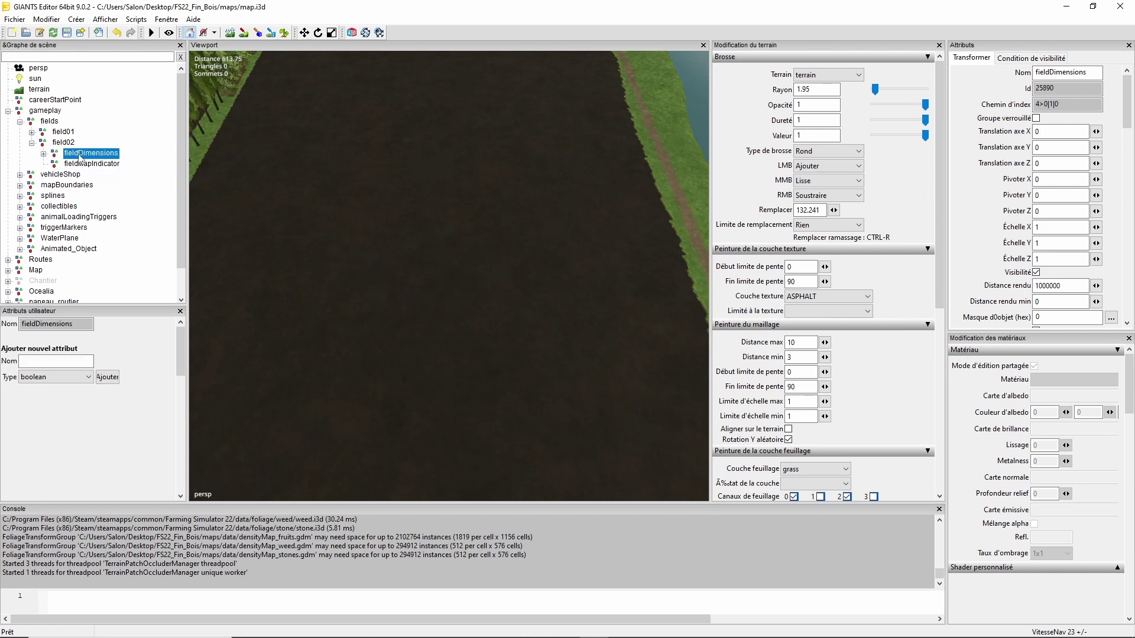
pyautogui.click(44, 155)
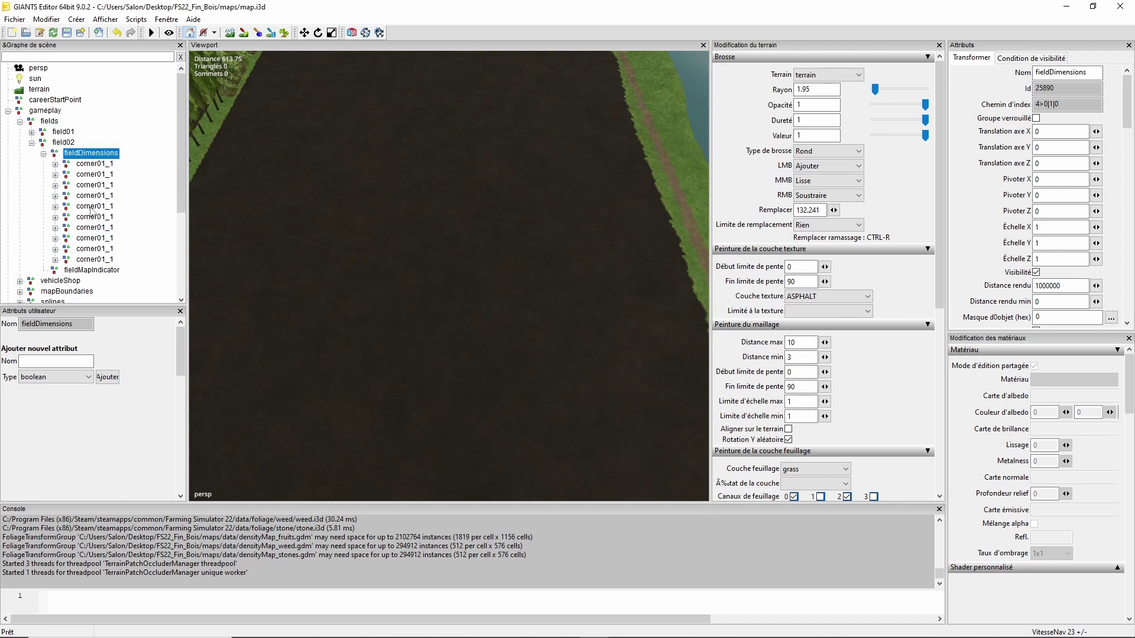
pyautogui.click(93, 166)
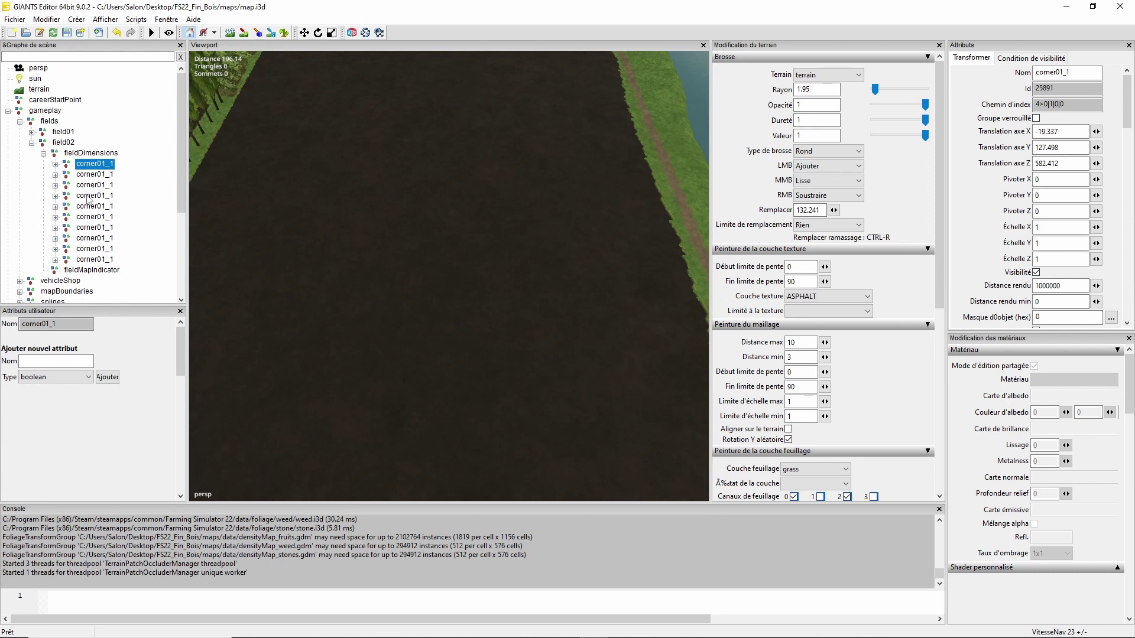
pyautogui.click(92, 176)
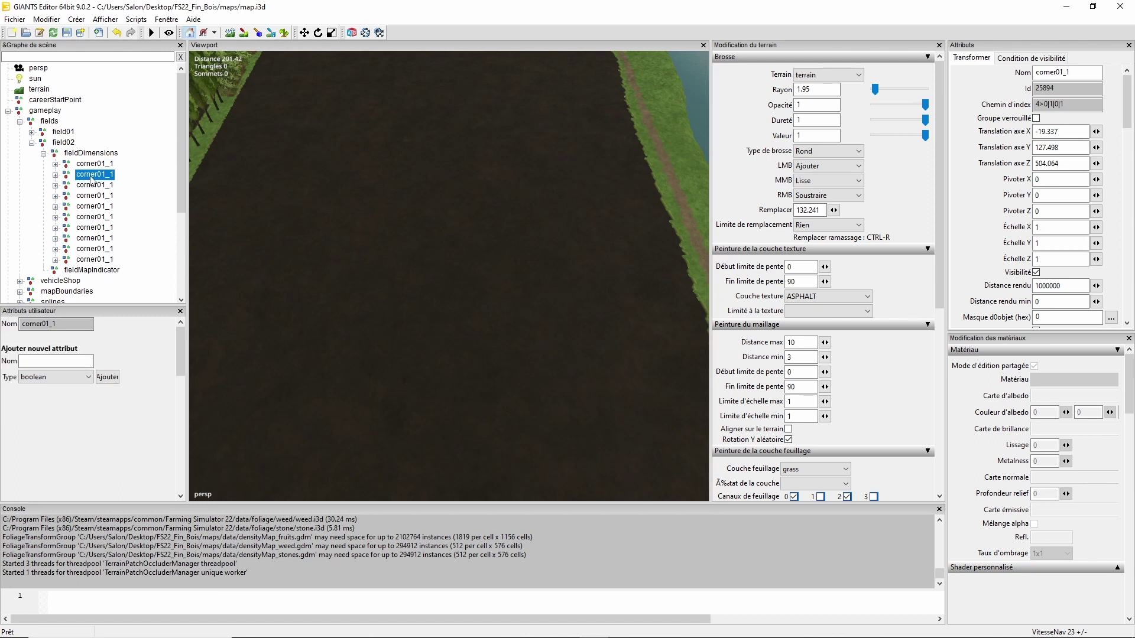
pyautogui.keyDown('shift'); pyautogui.click(94, 260); pyautogui.keyUp('shift')
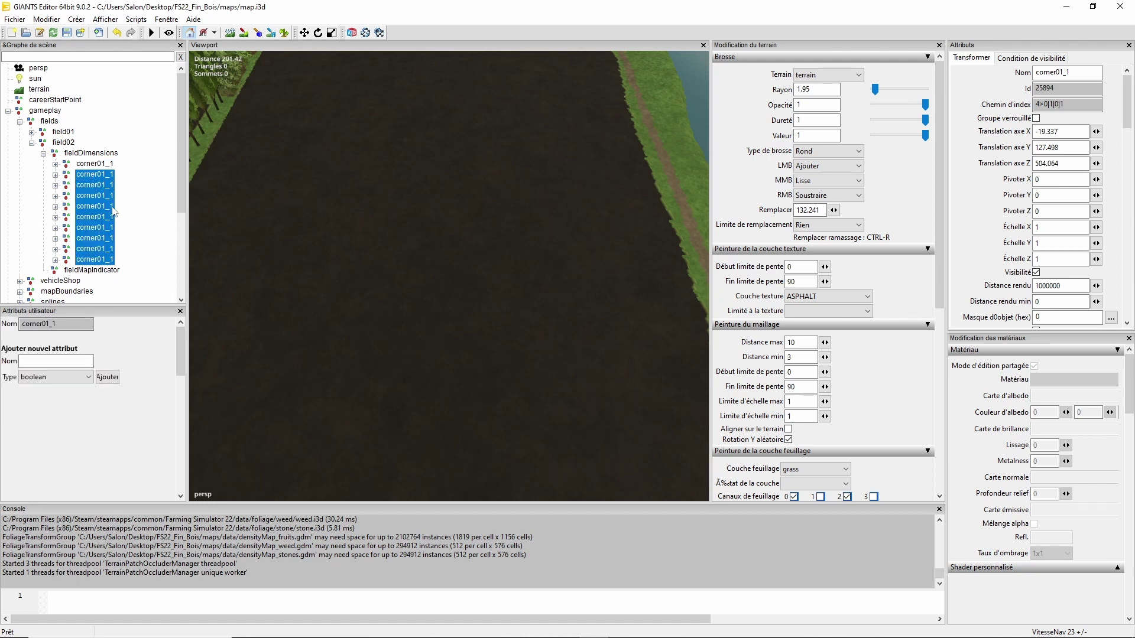
pyautogui.press('Delete')
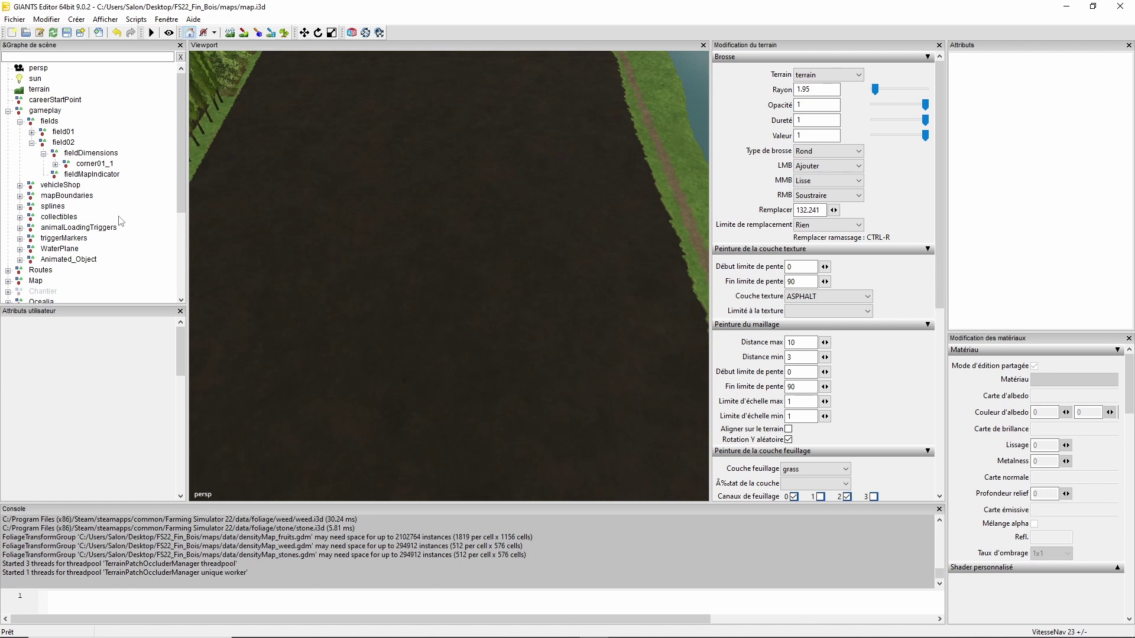
# Expand the remaining corner01_1 of field02 and check its child nodes corner01_2 and corner01_3
pyautogui.click(92, 165)
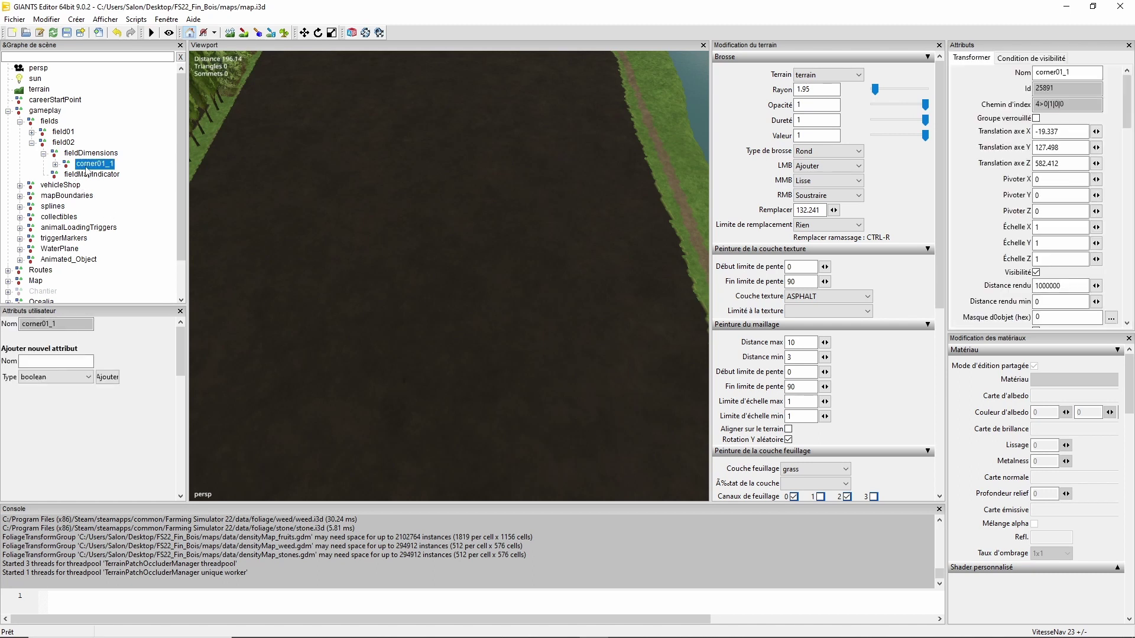
pyautogui.click(55, 165)
pyautogui.click(106, 174)
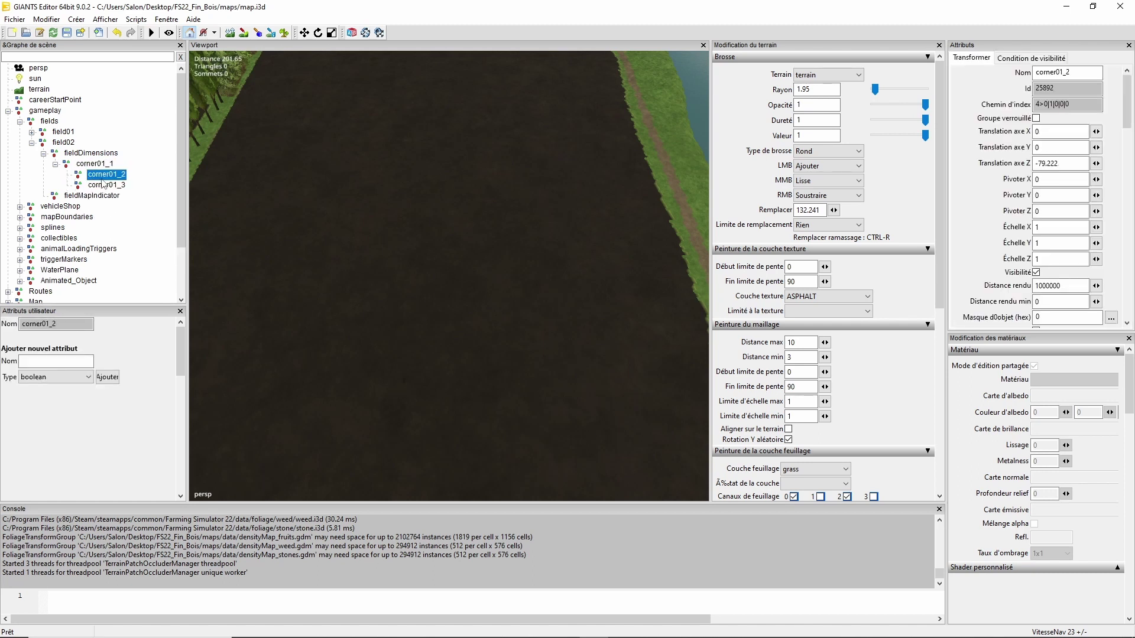
pyautogui.click(104, 186)
pyautogui.click(101, 176)
pyautogui.click(94, 165)
pyautogui.click(98, 175)
pyautogui.click(108, 185)
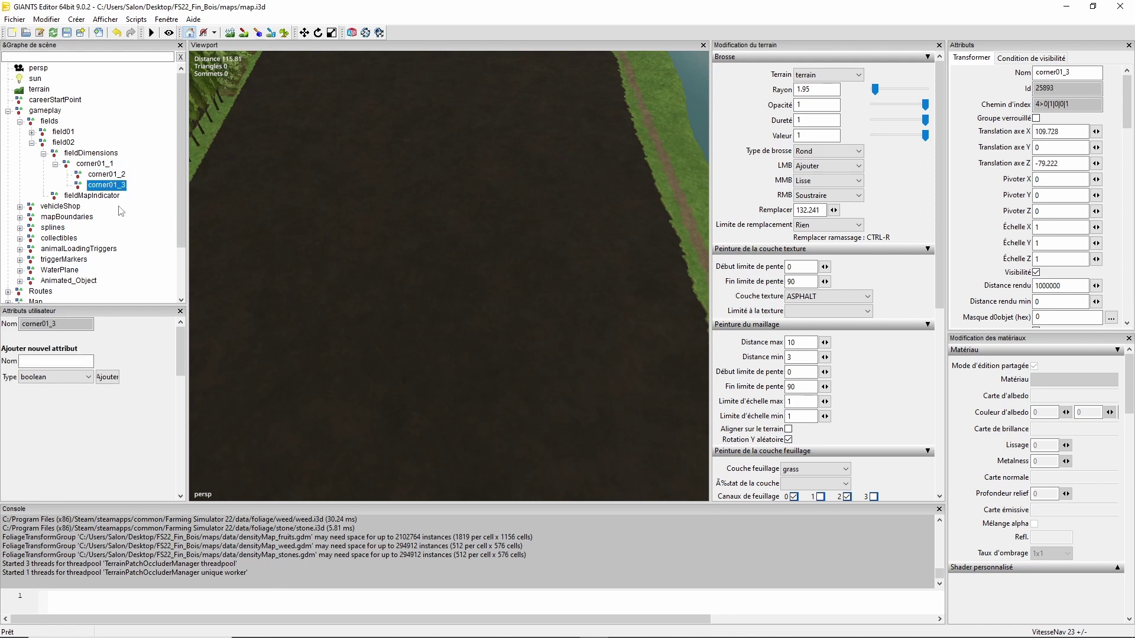
# Interactively place field02's corner01_1 at the bare field's corner beside the poplar row, at about X 94, Z 474
pyautogui.keyDown('alt'); pyautogui.moveTo(231, 212); pyautogui.dragTo(559, 320); pyautogui.keyUp('alt')
pyautogui.scroll(5, 588, 246)
pyautogui.scroll(2, 559, 320)
pyautogui.moveTo(392, 355); pyautogui.dragTo(378, 248, button='right')
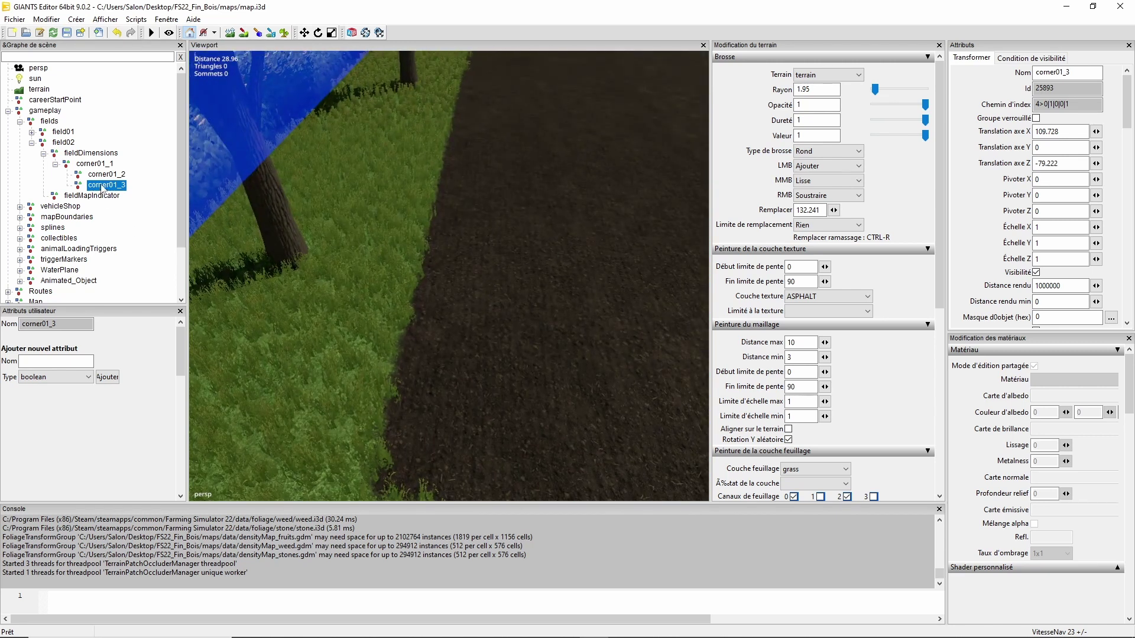
pyautogui.click(89, 165)
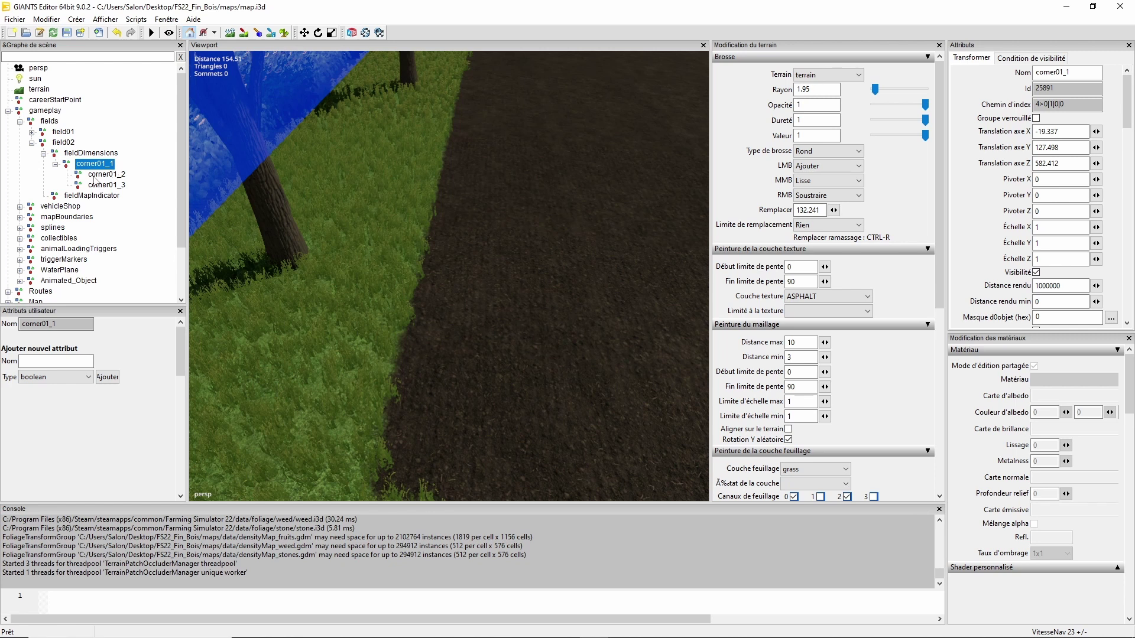
pyautogui.moveTo(402, 370)
pyautogui.keyDown('alt'); pyautogui.mouseDown()
pyautogui.moveTo(415, 371)
pyautogui.moveTo(408, 377)
pyautogui.mouseUp(); pyautogui.keyUp('alt')
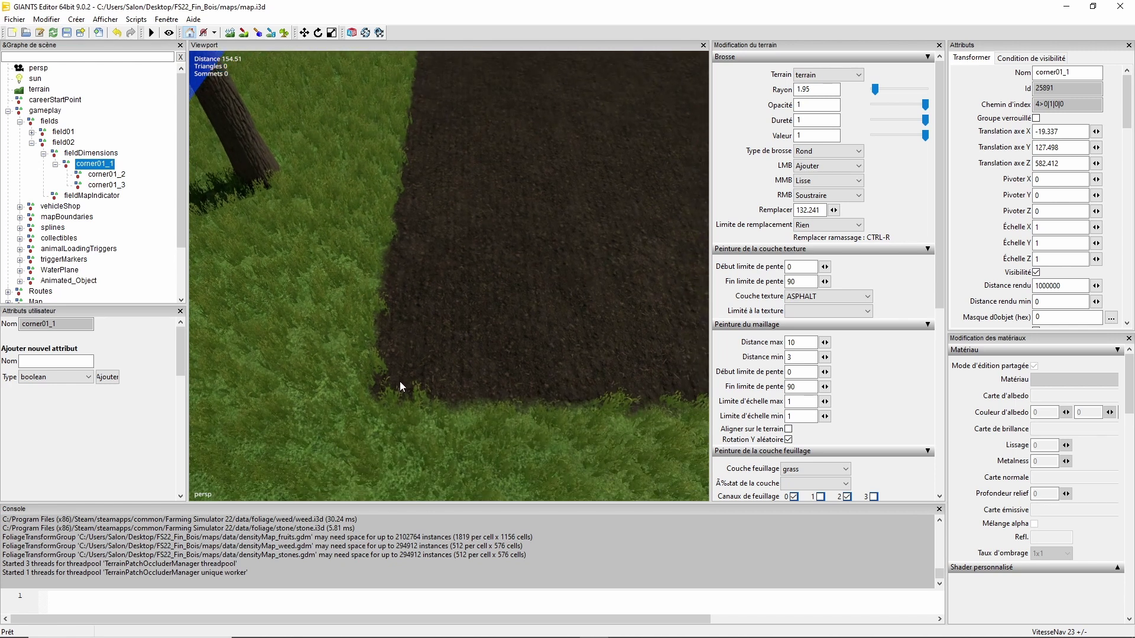
pyautogui.hotkey('ctrl', 'b')
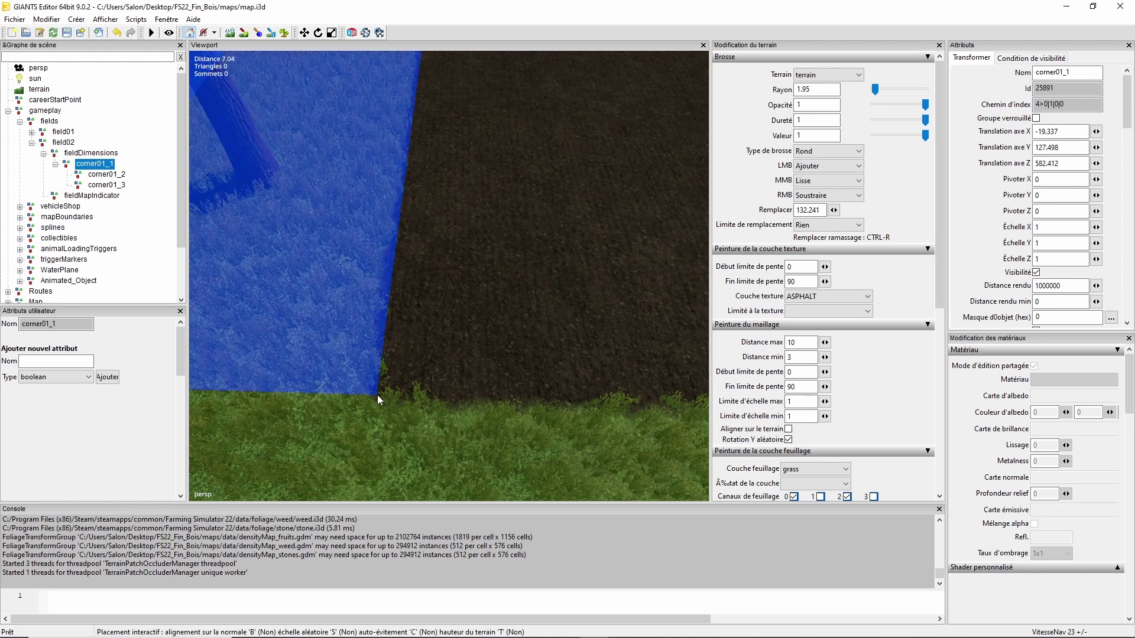
pyautogui.moveTo(378, 399); pyautogui.dragTo(378, 399)
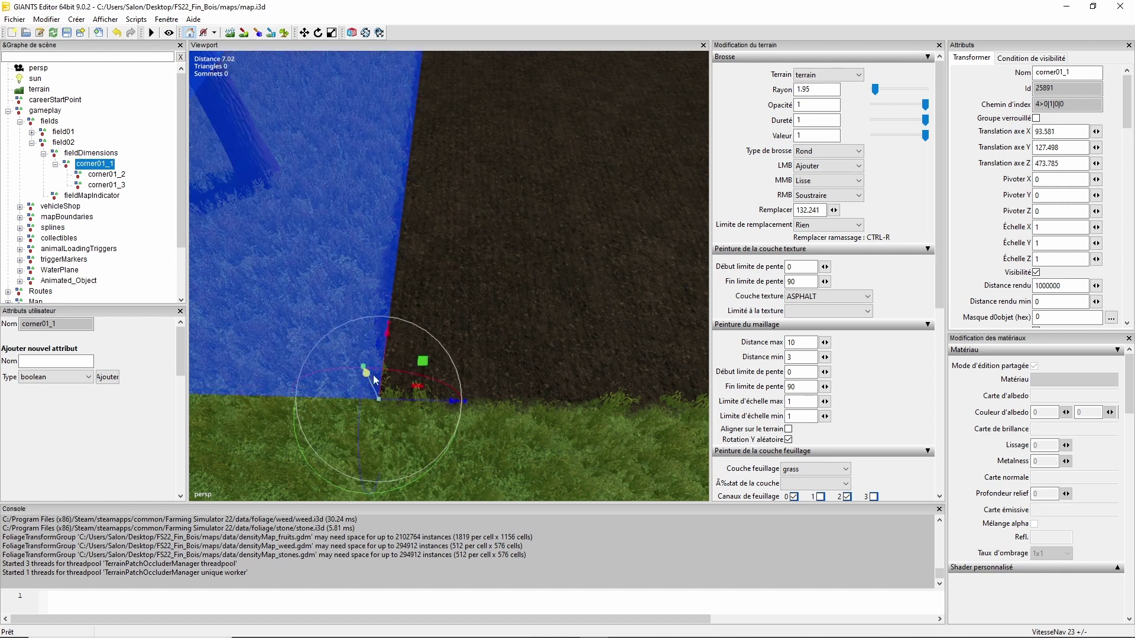
# Interactively place field02's corner01_2 at the bare field's corner beside the riverside dirt path, at about X 0, Z 120
pyautogui.click(106, 174)
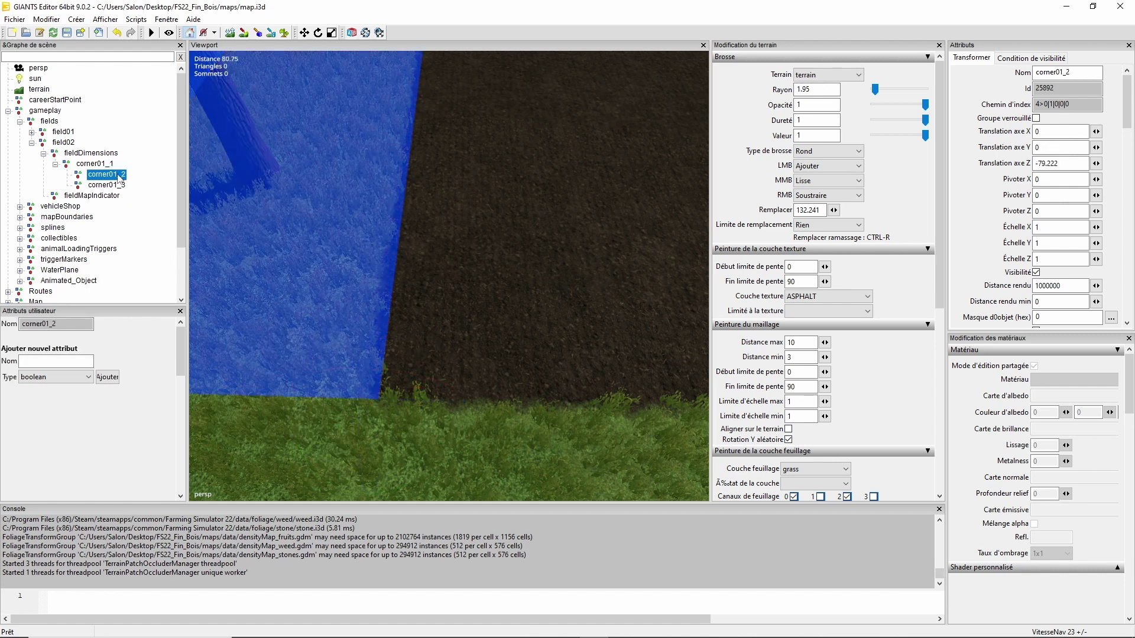
pyautogui.keyDown('alt'); pyautogui.moveTo(402, 258); pyautogui.dragTo(458, 220); pyautogui.keyUp('alt')
pyautogui.scroll(3, 475, 228)
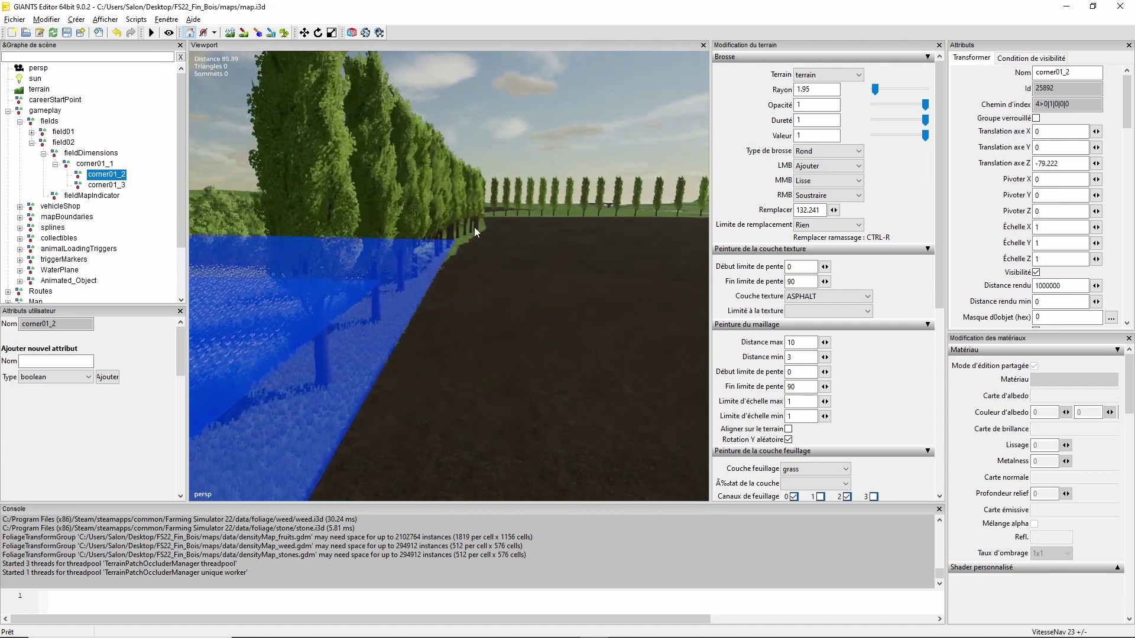
pyautogui.moveTo(474, 227); pyautogui.dragTo(337, 369, button='right')
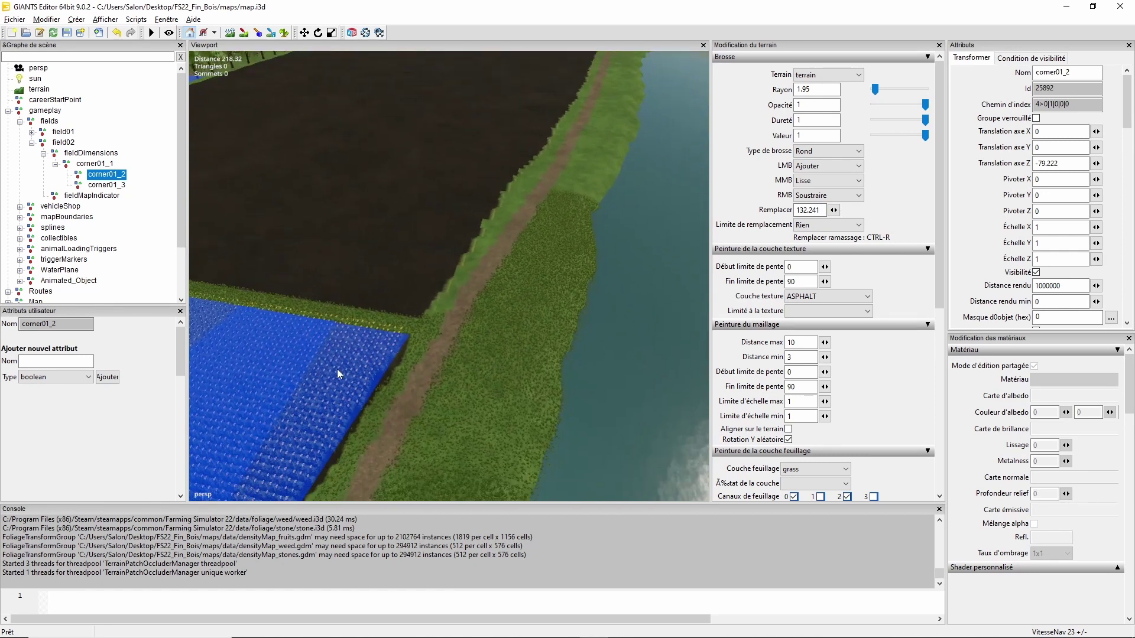
pyautogui.scroll(3, 427, 329)
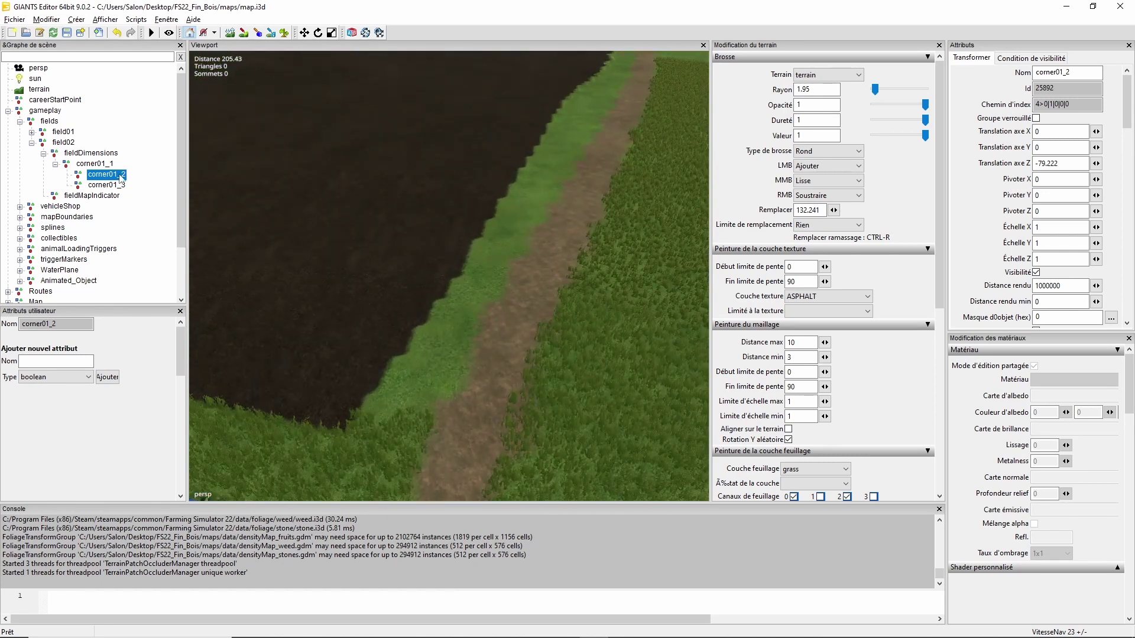
pyautogui.moveTo(379, 325); pyautogui.dragTo(395, 370, button='right')
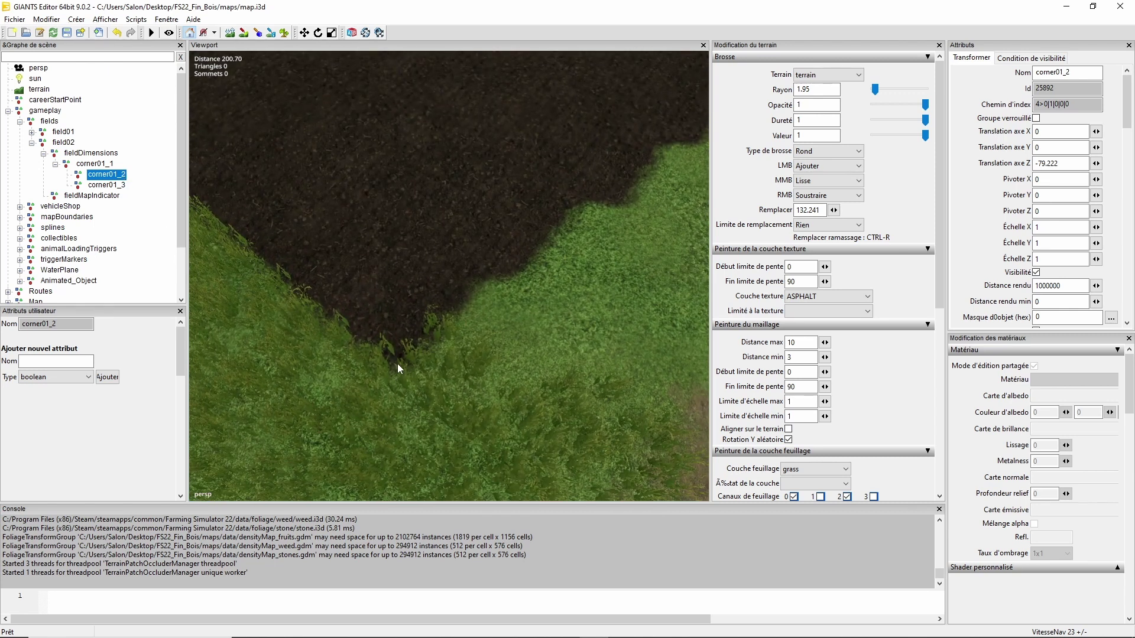
pyautogui.hotkey('ctrl', 'b')
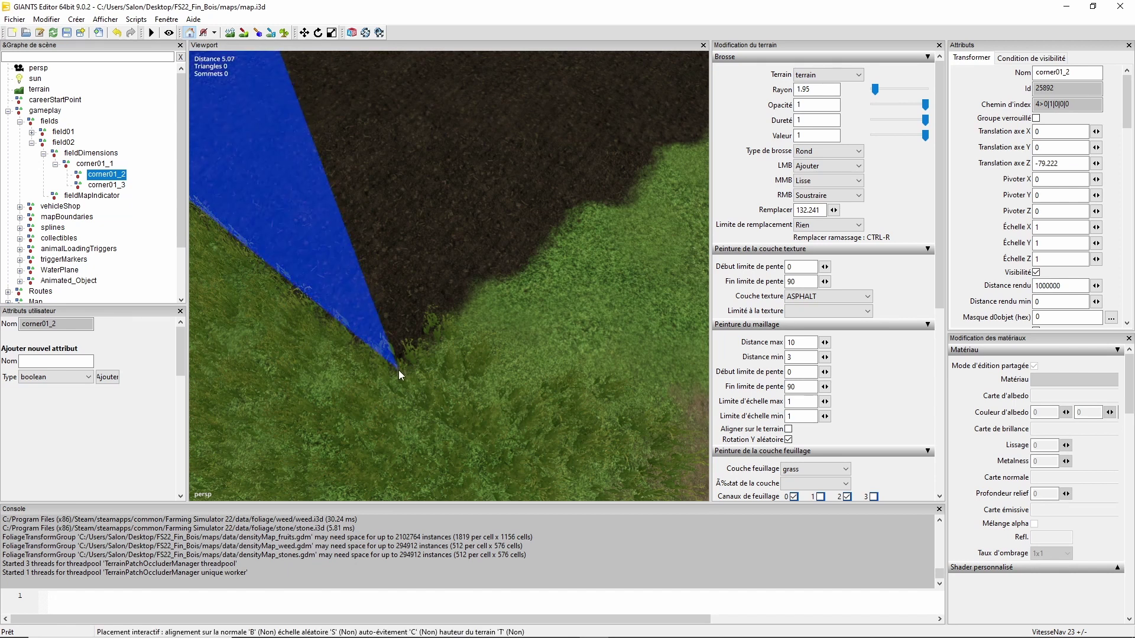
pyautogui.keyDown('ctrl'); pyautogui.keyDown('shift'); pyautogui.moveTo(396, 370); pyautogui.dragTo(396, 370); pyautogui.keyUp('shift'); pyautogui.keyUp('ctrl')
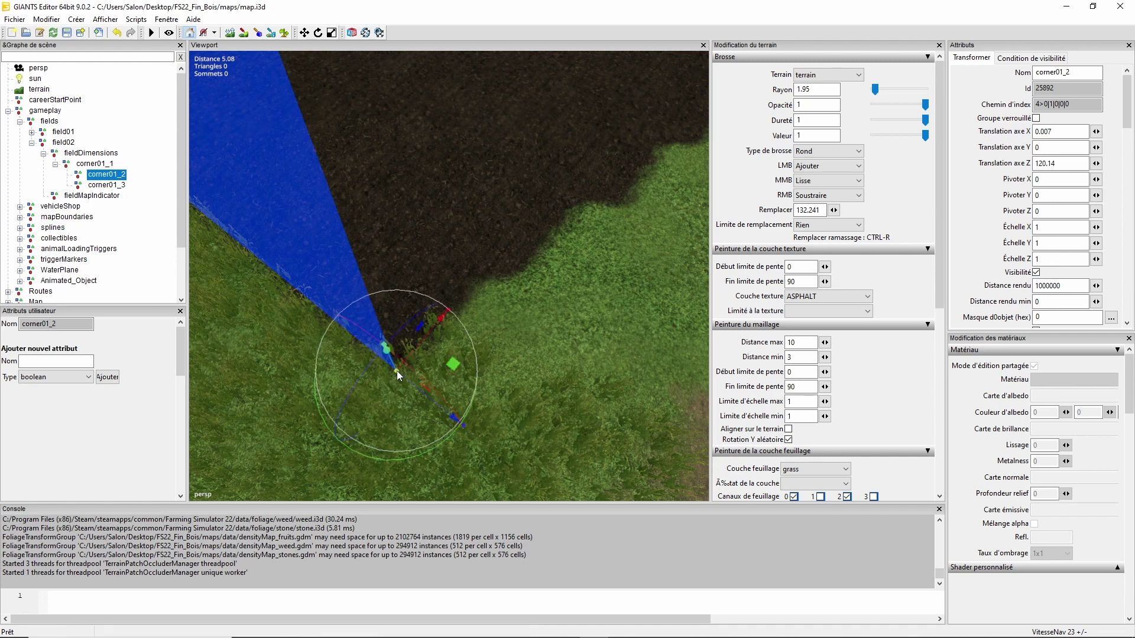
# Set corner01_2's X translation to 0 so it lines up with corner01_1
pyautogui.doubleClick(1052, 132)
pyautogui.click(124, 175)
pyautogui.doubleClick(1055, 134)
pyautogui.write('0')
pyautogui.keyDown('alt'); pyautogui.moveTo(350, 248); pyautogui.dragTo(381, 165); pyautogui.keyUp('alt')
# Examine where field02's corner01_3, corner01_1 and corner01_2 sit on the bare field
pyautogui.click(107, 185)
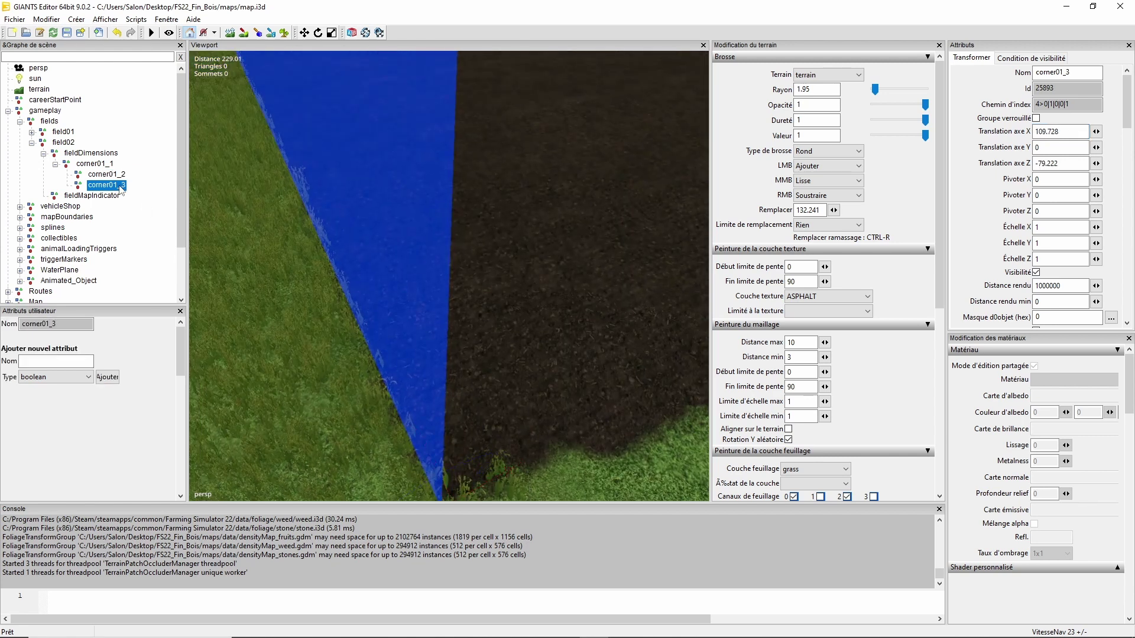
pyautogui.moveTo(342, 263); pyautogui.dragTo(491, 409, button='middle')
pyautogui.keyDown('alt'); pyautogui.moveTo(360, 320); pyautogui.dragTo(307, 319); pyautogui.keyUp('alt')
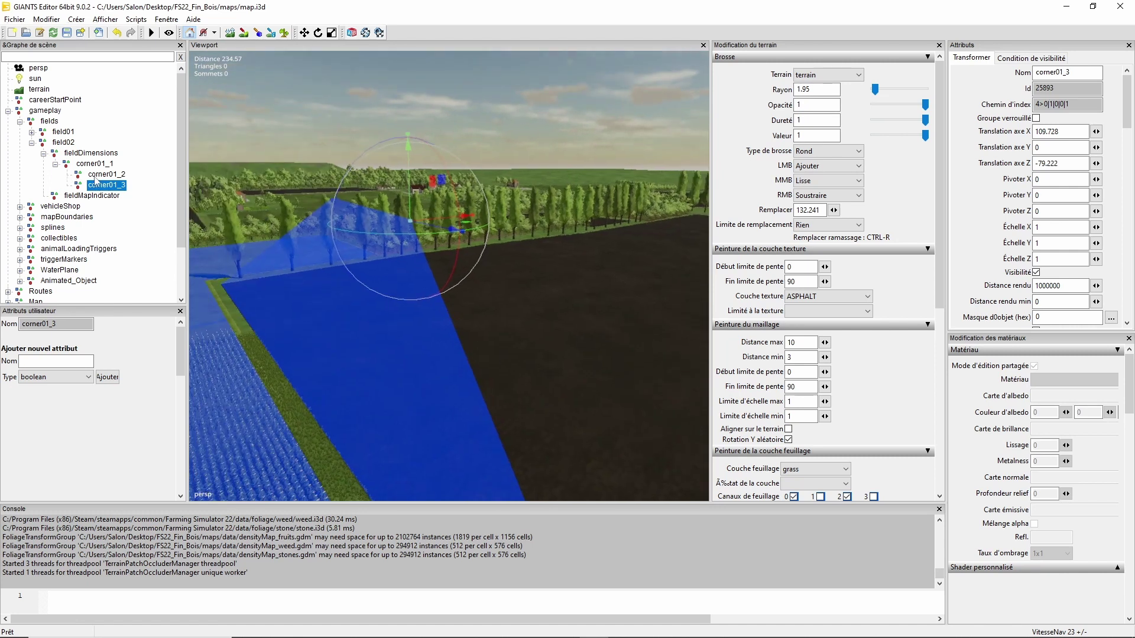
pyautogui.click(95, 176)
pyautogui.click(93, 166)
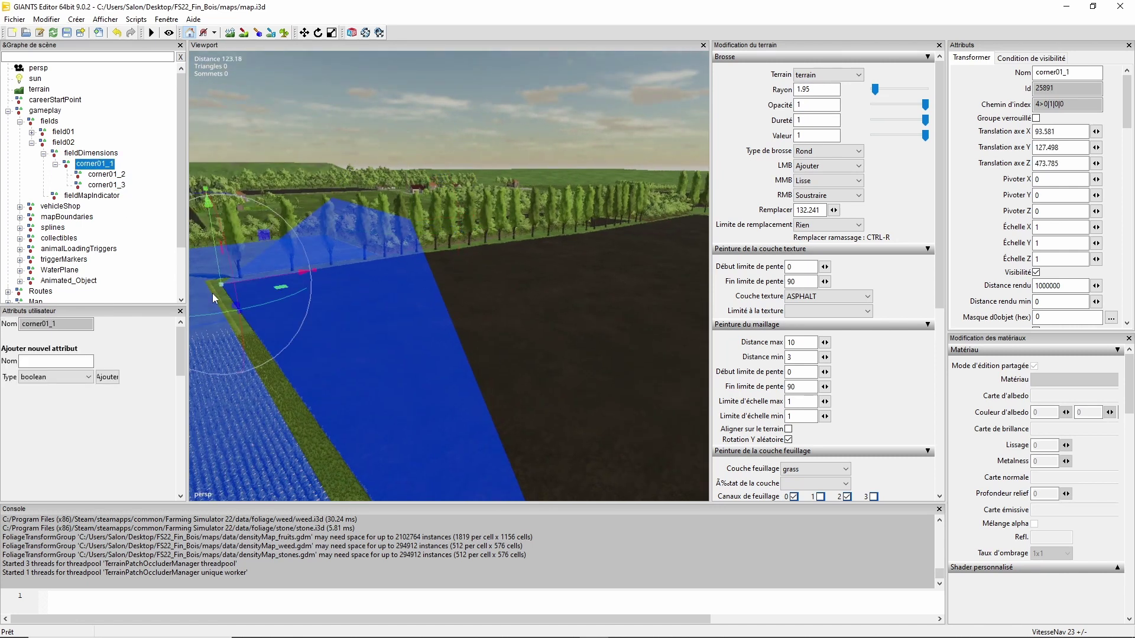
pyautogui.click(107, 174)
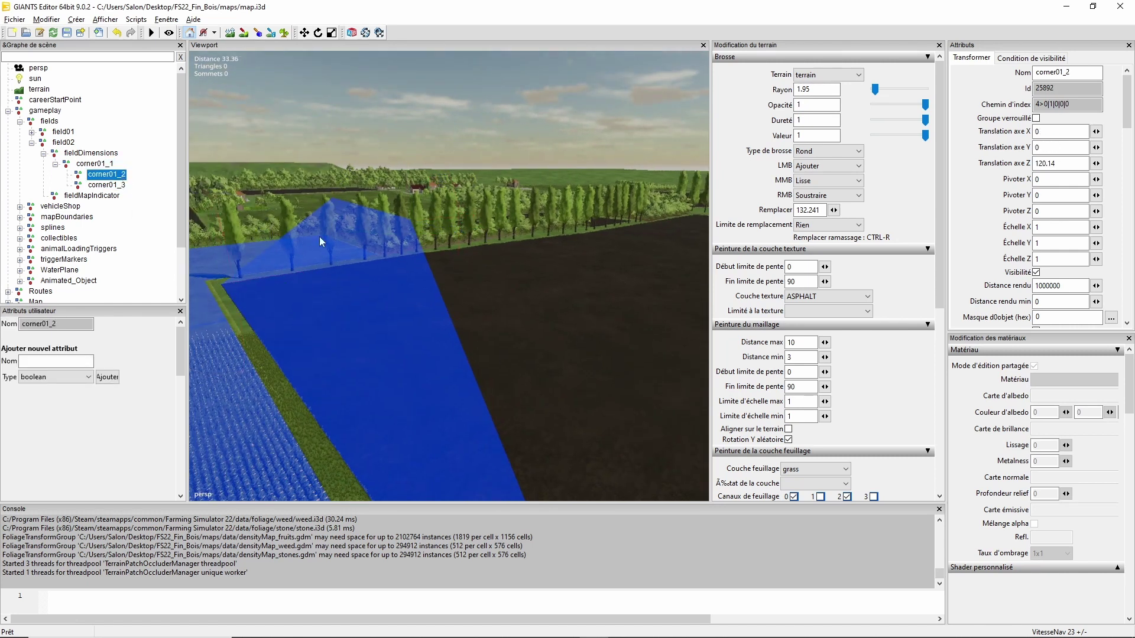
pyautogui.press('f')
pyautogui.keyDown('alt'); pyautogui.moveTo(411, 283); pyautogui.dragTo(337, 208); pyautogui.keyUp('alt')
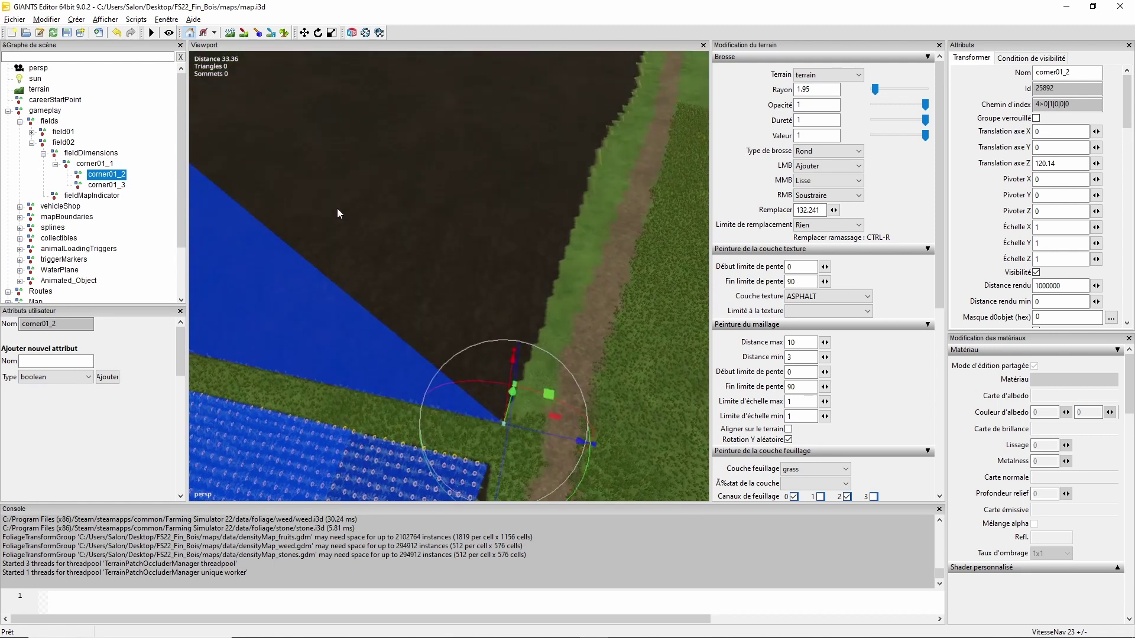
# Move corner01_3 along the field's river-side edge and pull it inward, to about X 53, Z 123
pyautogui.click(112, 186)
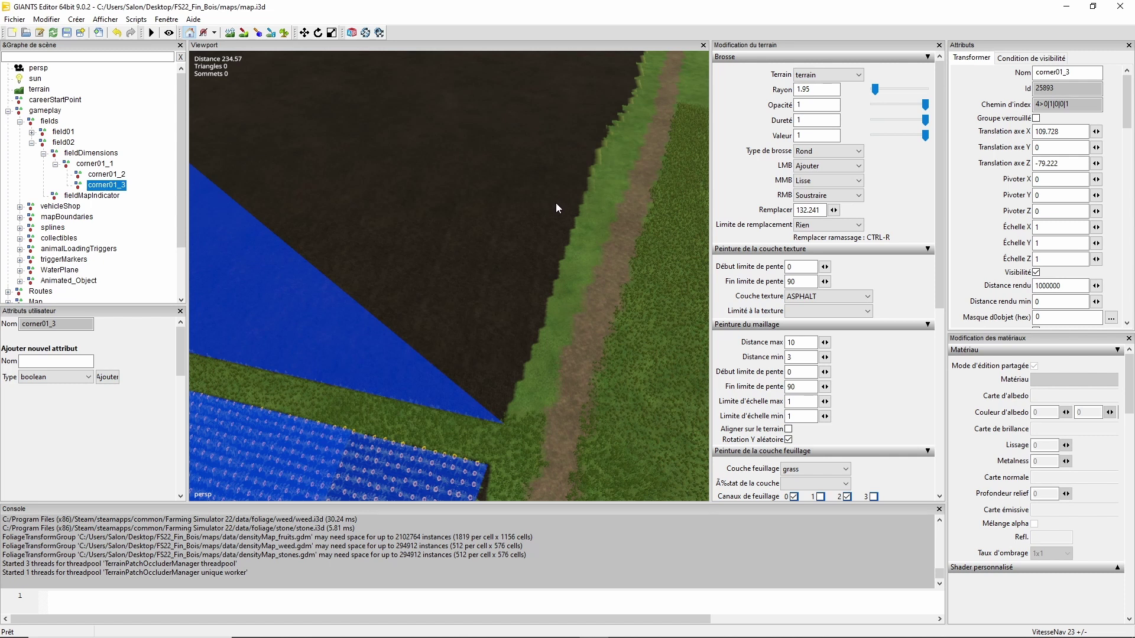
pyautogui.moveTo(556, 204); pyautogui.dragTo(575, 123)
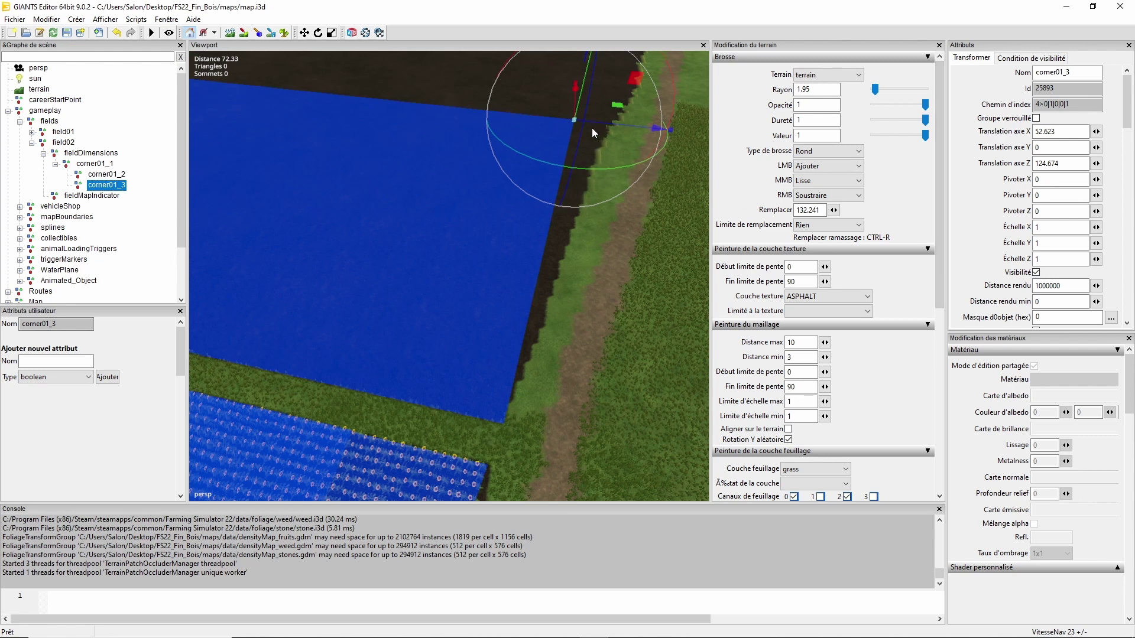
pyautogui.moveTo(608, 124); pyautogui.dragTo(629, 150)
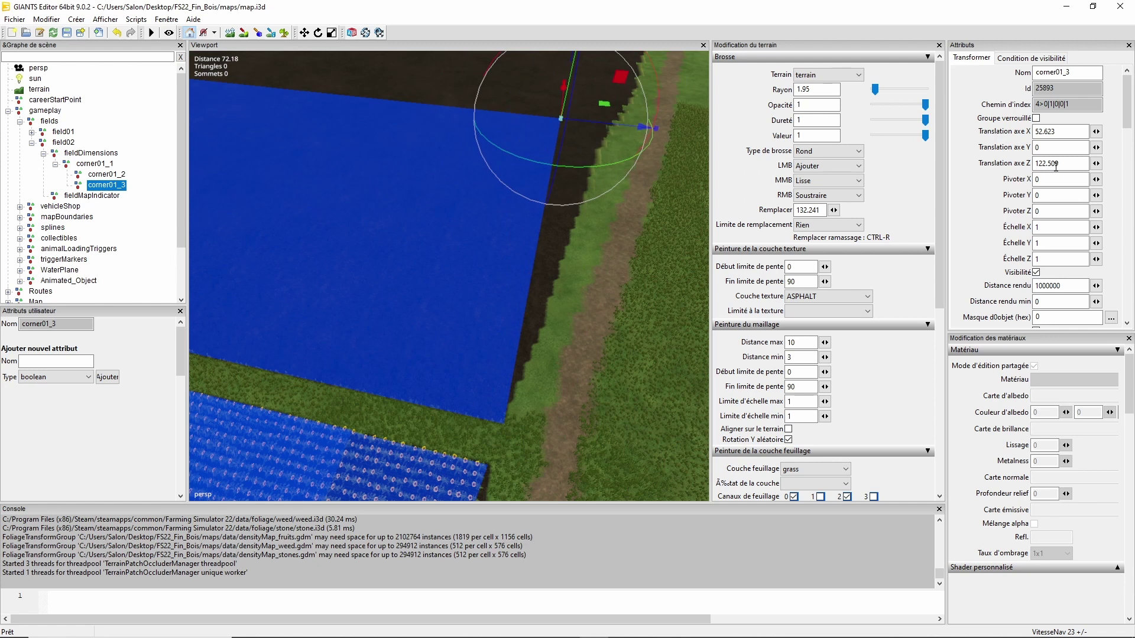
# Copy corner01_2's Z translation of 120.14 into corner01_3's Z translation
pyautogui.click(116, 175)
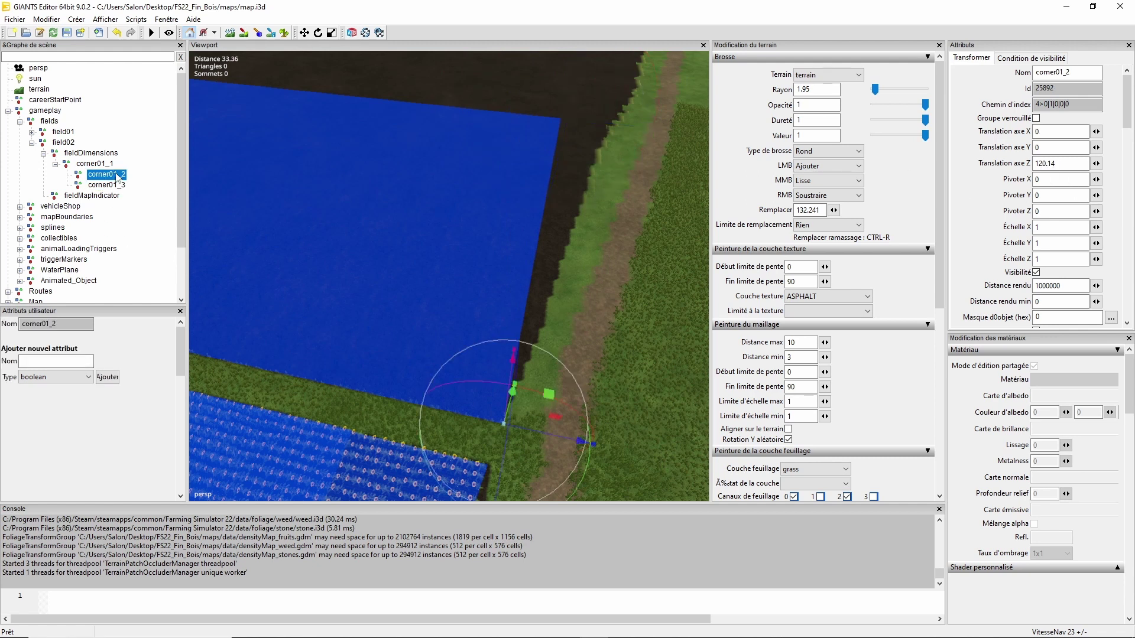
pyautogui.rightClick(1064, 165)
pyautogui.hotkey('ctrl', 'c')
pyautogui.click(1055, 200)
pyautogui.click(106, 185)
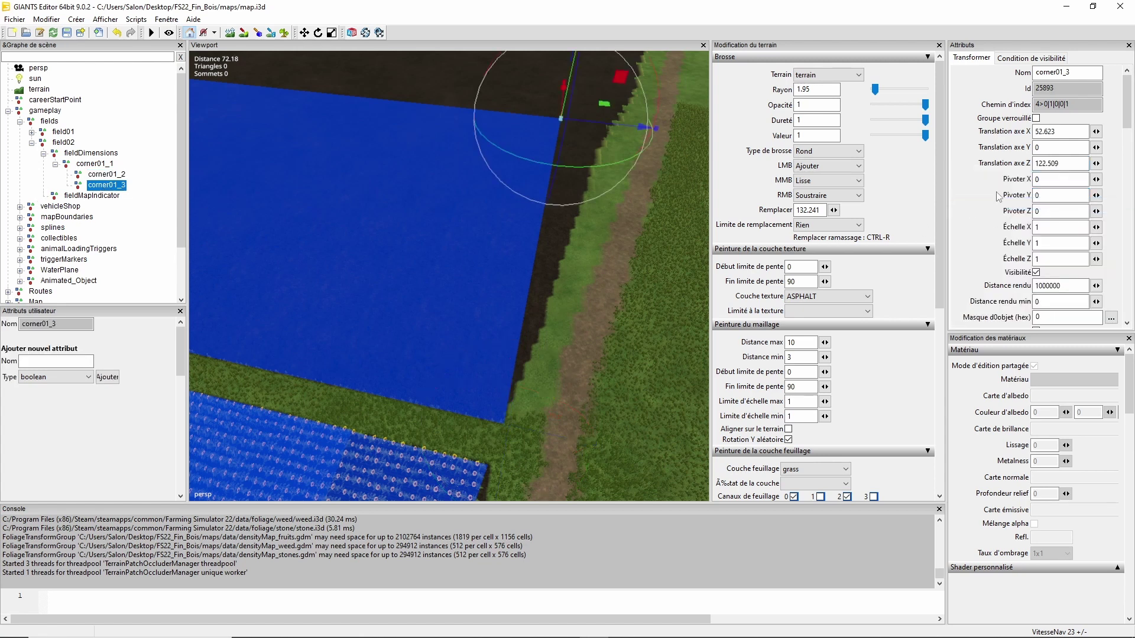
pyautogui.rightClick(1064, 166)
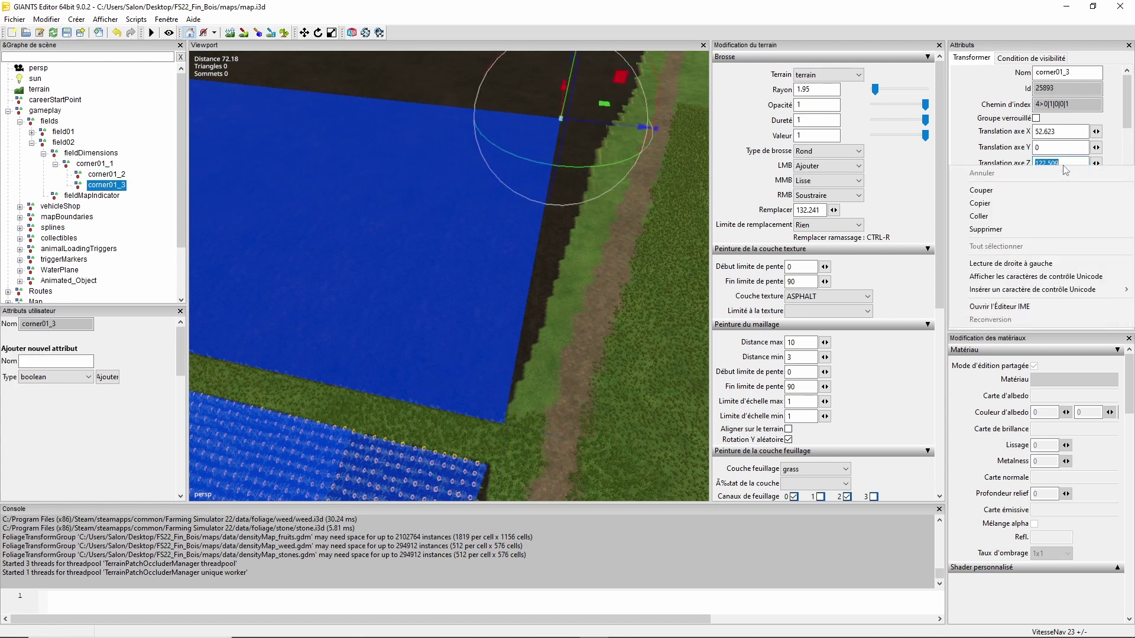
pyautogui.click(1050, 214)
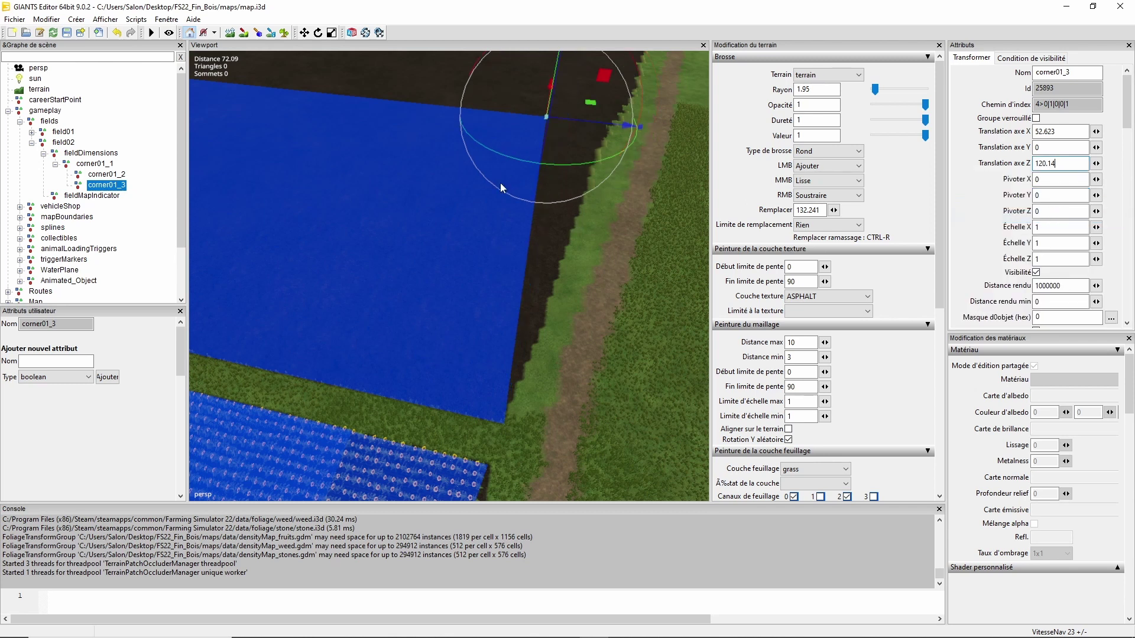
# Move corner01_3 along its X axis to about 76, stretching the area to the notch in the field's tree-side edge
pyautogui.keyDown('alt'); pyautogui.moveTo(455, 227); pyautogui.dragTo(339, 188); pyautogui.keyUp('alt')
pyautogui.keyDown('alt'); pyautogui.moveTo(338, 188); pyautogui.dragTo(322, 228, button='middle'); pyautogui.keyUp('alt')
pyautogui.moveTo(322, 228); pyautogui.dragTo(323, 279, button='right')
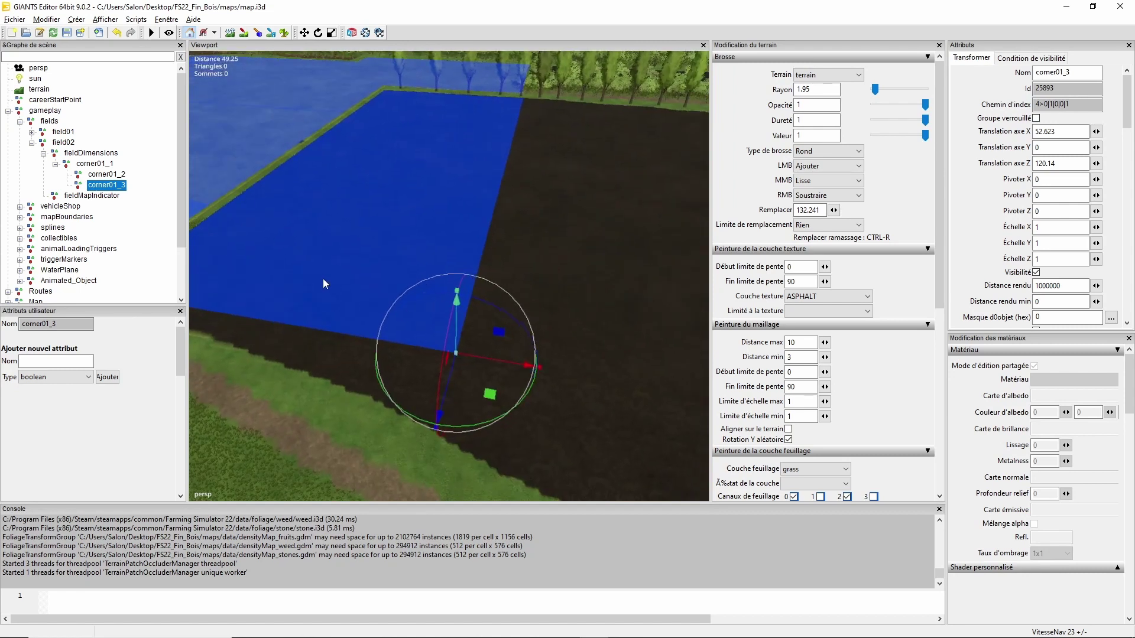
pyautogui.moveTo(488, 356); pyautogui.dragTo(600, 380)
pyautogui.moveTo(598, 374)
pyautogui.mouseDown(button='right')
pyautogui.moveTo(292, 377)
pyautogui.moveTo(475, 277)
pyautogui.moveTo(469, 236)
pyautogui.moveTo(367, 385)
pyautogui.moveTo(401, 211)
pyautogui.moveTo(439, 221)
pyautogui.moveTo(314, 293)
pyautogui.moveTo(413, 262)
pyautogui.moveTo(357, 287)
pyautogui.moveTo(318, 336)
pyautogui.moveTo(488, 250)
pyautogui.moveTo(334, 343)
pyautogui.moveTo(308, 290)
pyautogui.moveTo(307, 305)
pyautogui.moveTo(373, 207)
pyautogui.moveTo(312, 235)
pyautogui.moveTo(335, 225)
pyautogui.moveTo(312, 410)
pyautogui.moveTo(385, 285)
pyautogui.moveTo(398, 206)
pyautogui.moveTo(413, 187)
pyautogui.mouseUp(button='right')
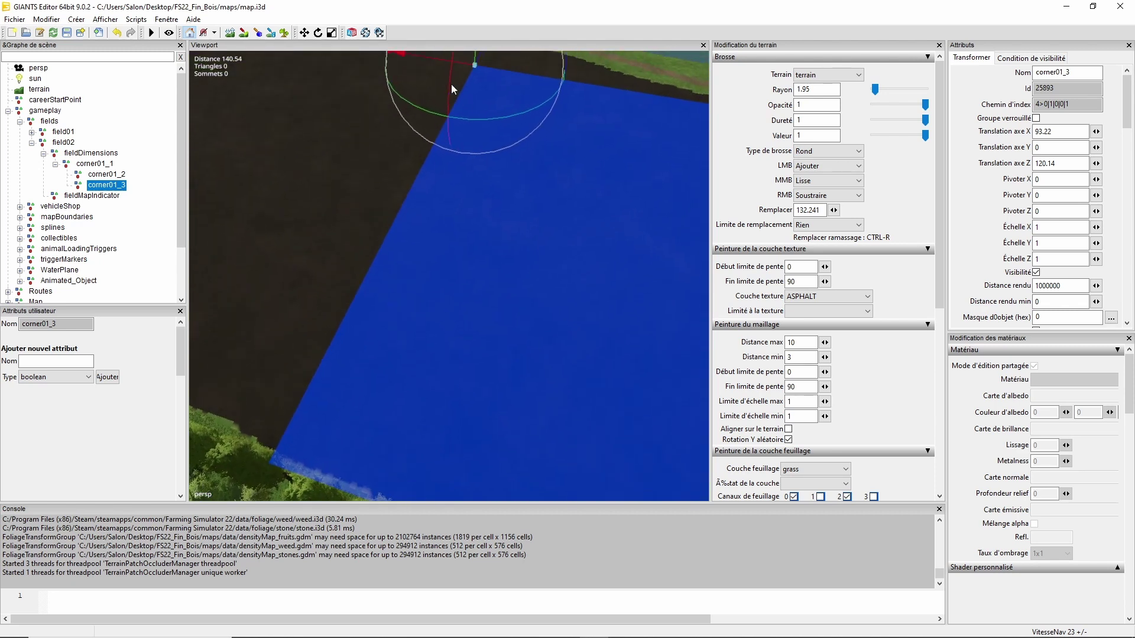
pyautogui.moveTo(431, 58); pyautogui.dragTo(469, 80)
pyautogui.moveTo(470, 81); pyautogui.dragTo(384, 236, button='right')
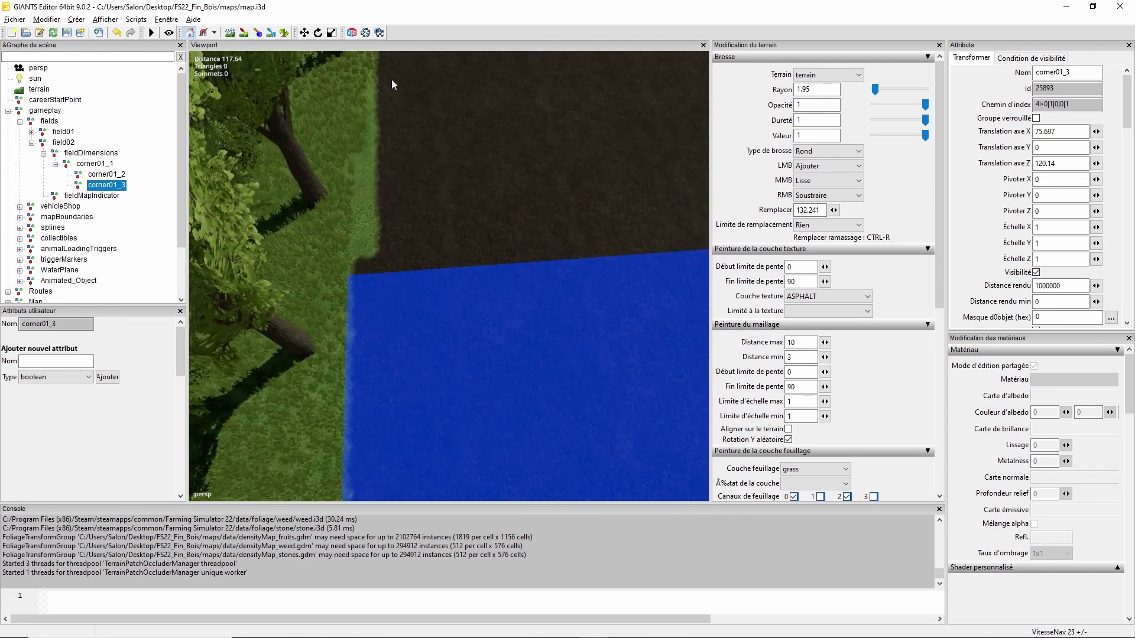
# Duplicate field02's corner01_1 group and interactively place the copy at the first area's far tree-side corner, at about X 169, Z 474
pyautogui.moveTo(392, 81); pyautogui.dragTo(406, 318, button='right')
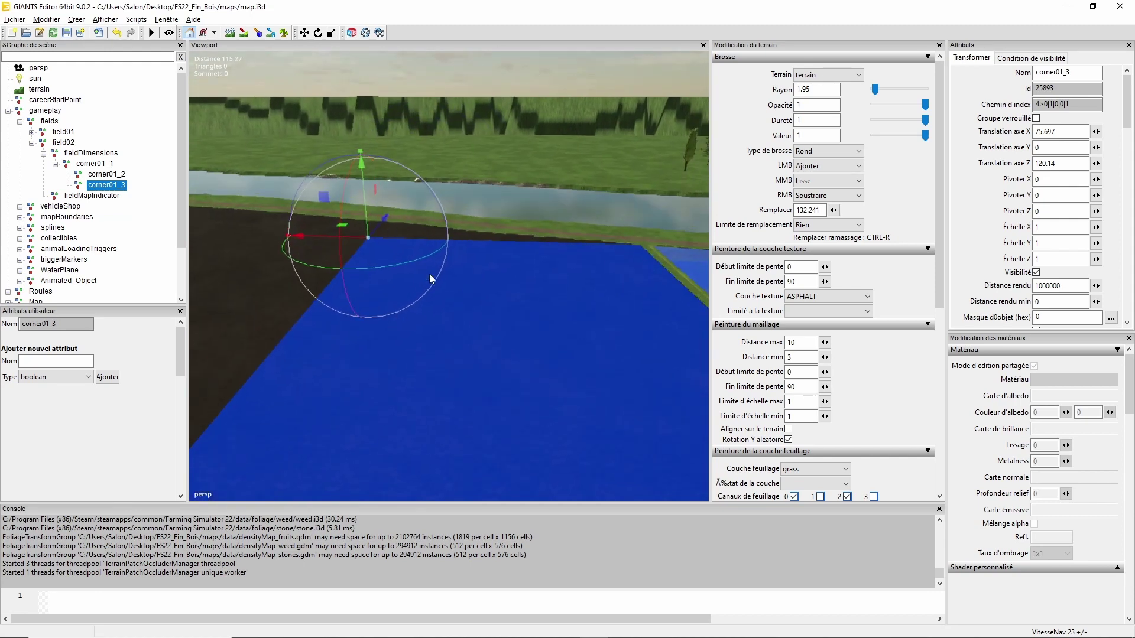
pyautogui.moveTo(430, 279); pyautogui.dragTo(249, 308, button='right')
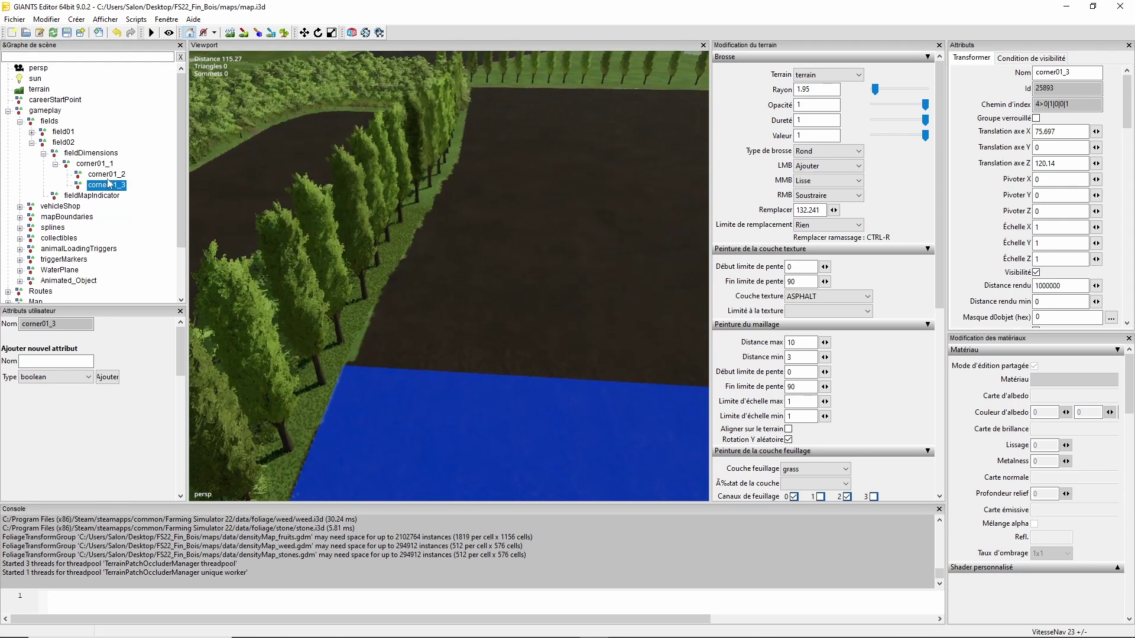
pyautogui.click(55, 163)
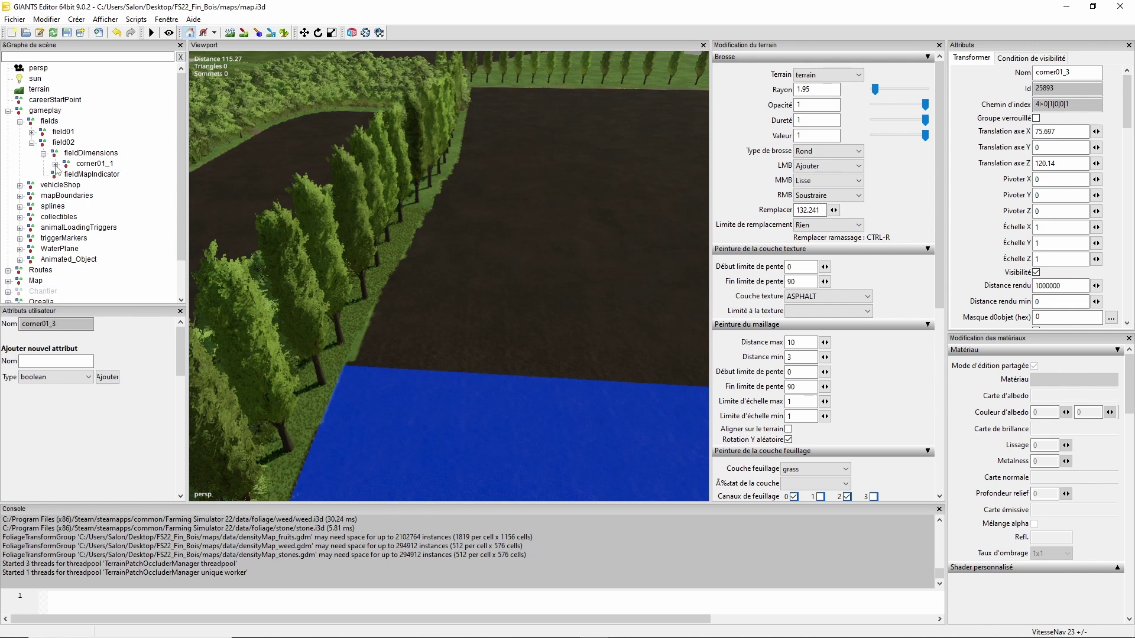
pyautogui.click(95, 164)
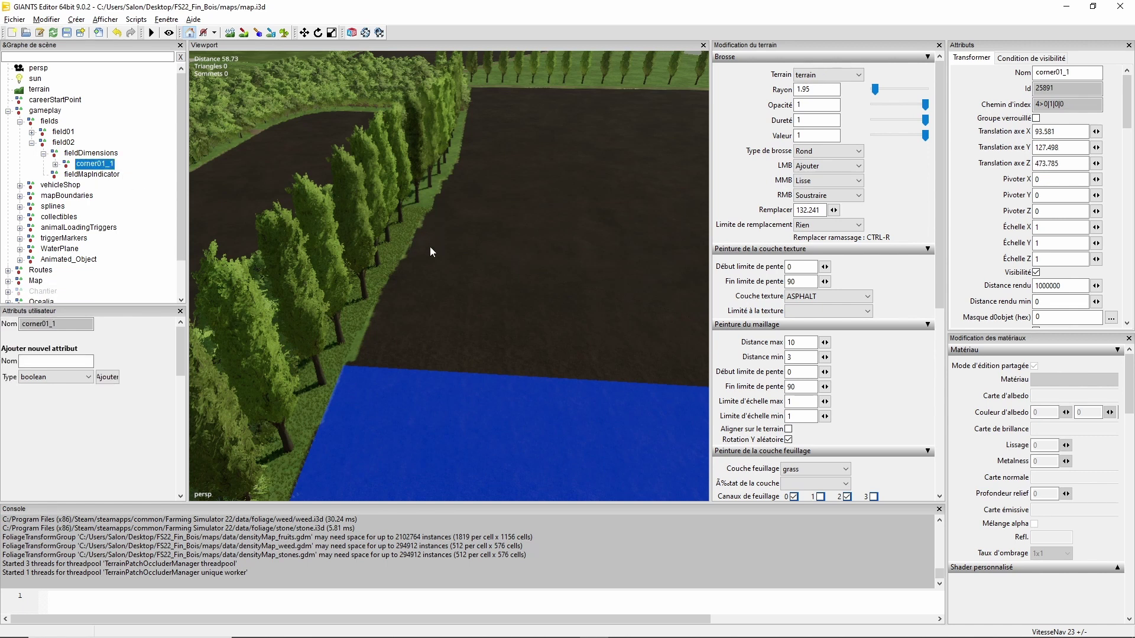
pyautogui.keyDown('alt'); pyautogui.moveTo(430, 247); pyautogui.dragTo(610, 200); pyautogui.keyUp('alt')
pyautogui.moveTo(586, 247); pyautogui.dragTo(399, 341, button='right')
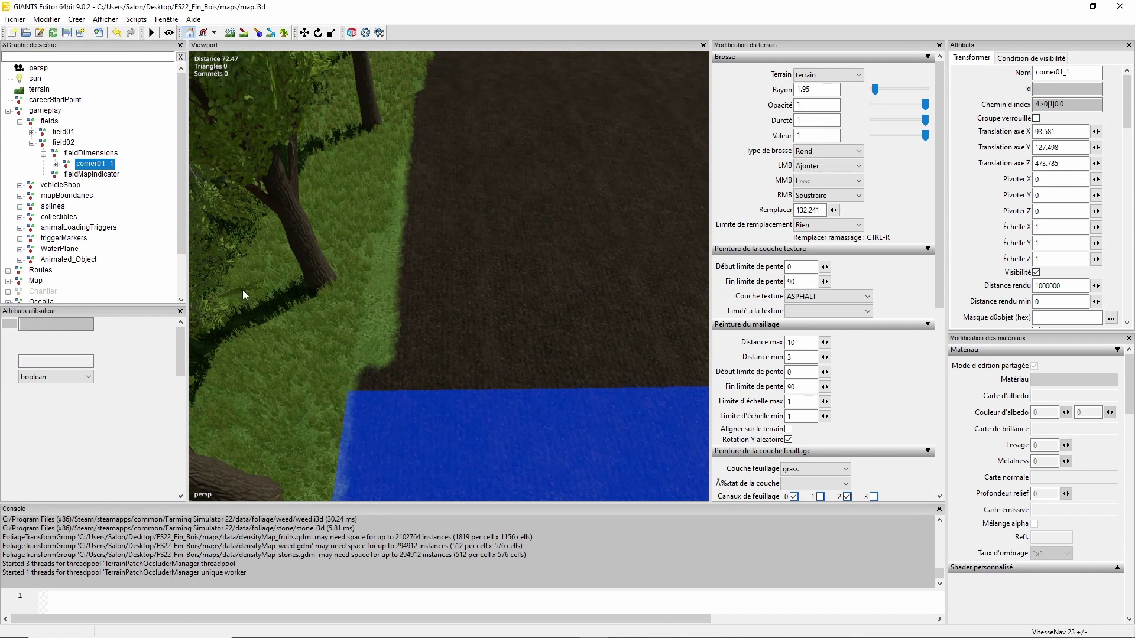
pyautogui.hotkey('ctrl', 'd')
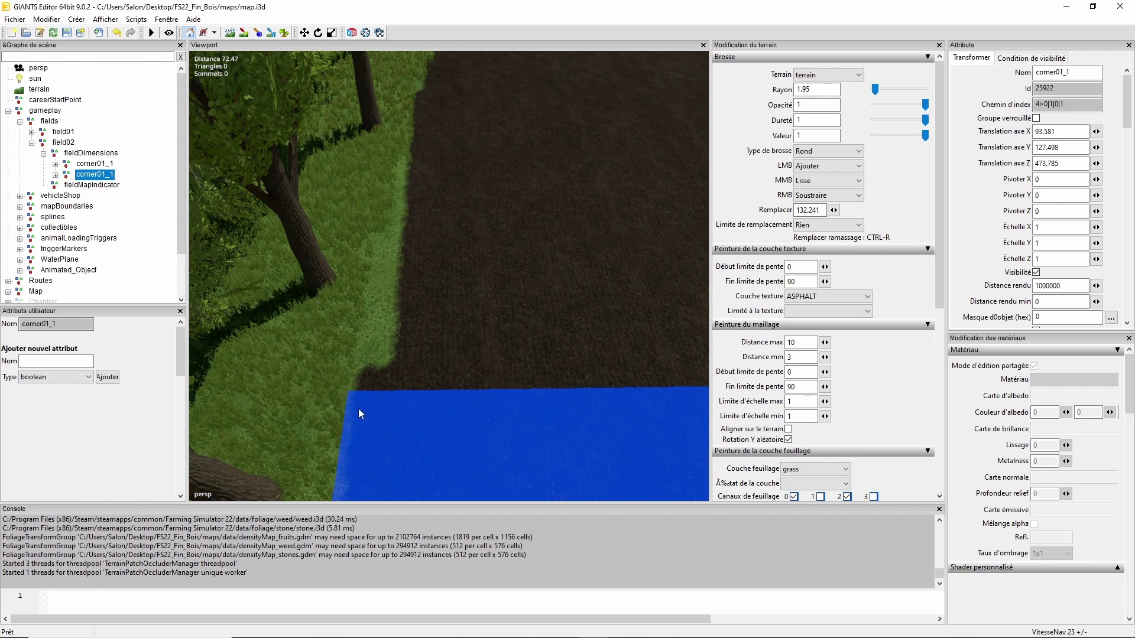
pyautogui.hotkey('ctrl', 'b')
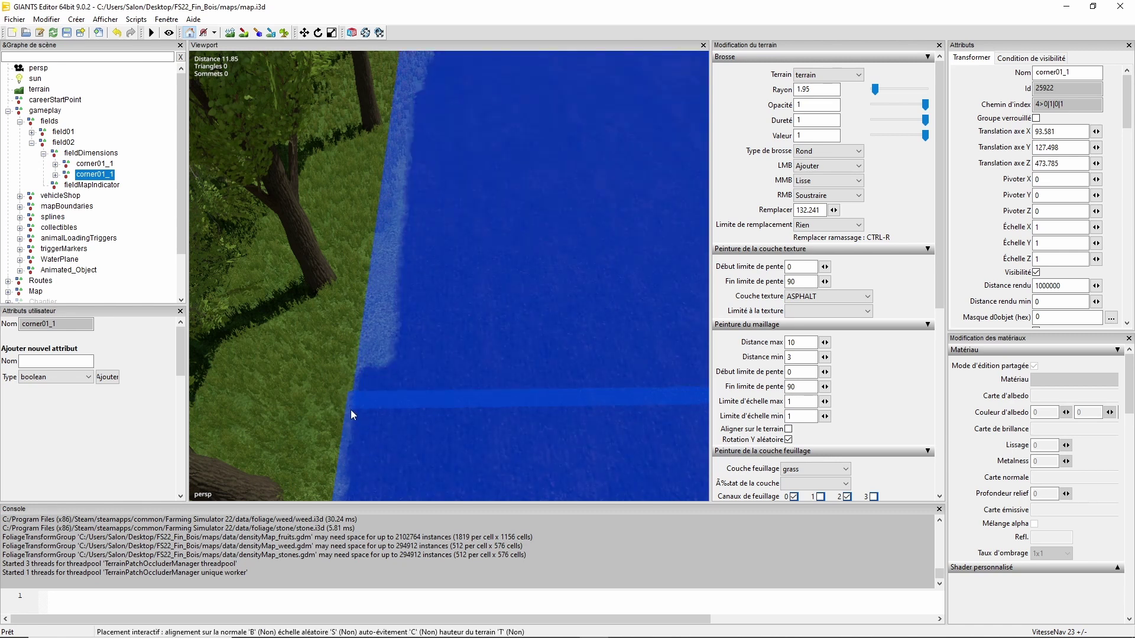
pyautogui.click(350, 409)
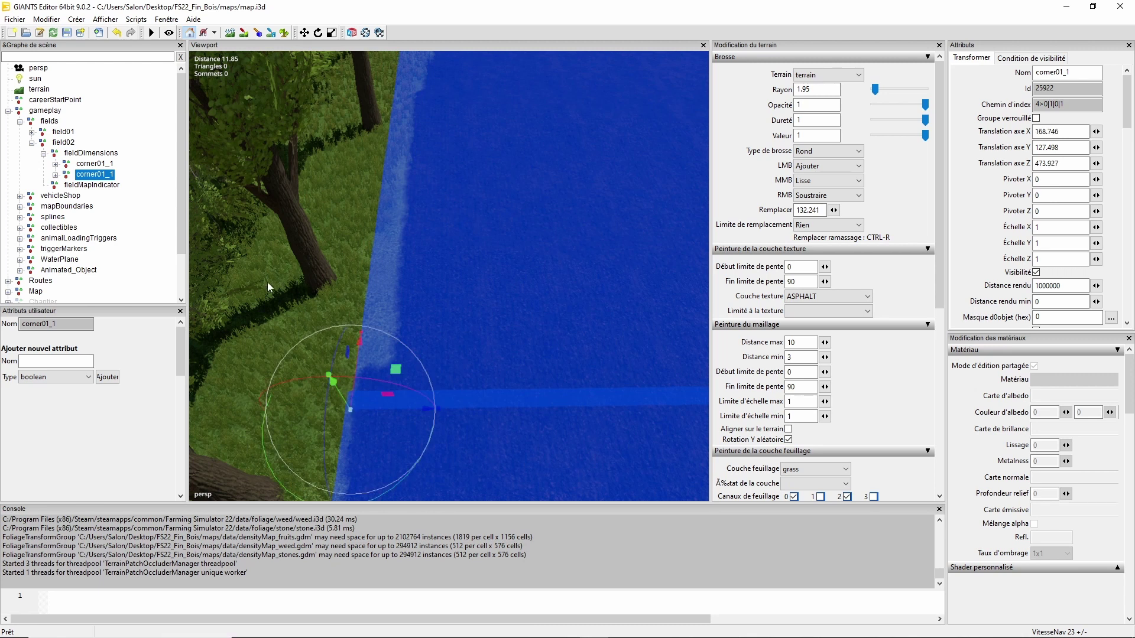
# Expand the duplicated corner01_1 and interactively place its corner01_2 on the field's tree-side edge, at about X 75, Z 9
pyautogui.click(55, 175)
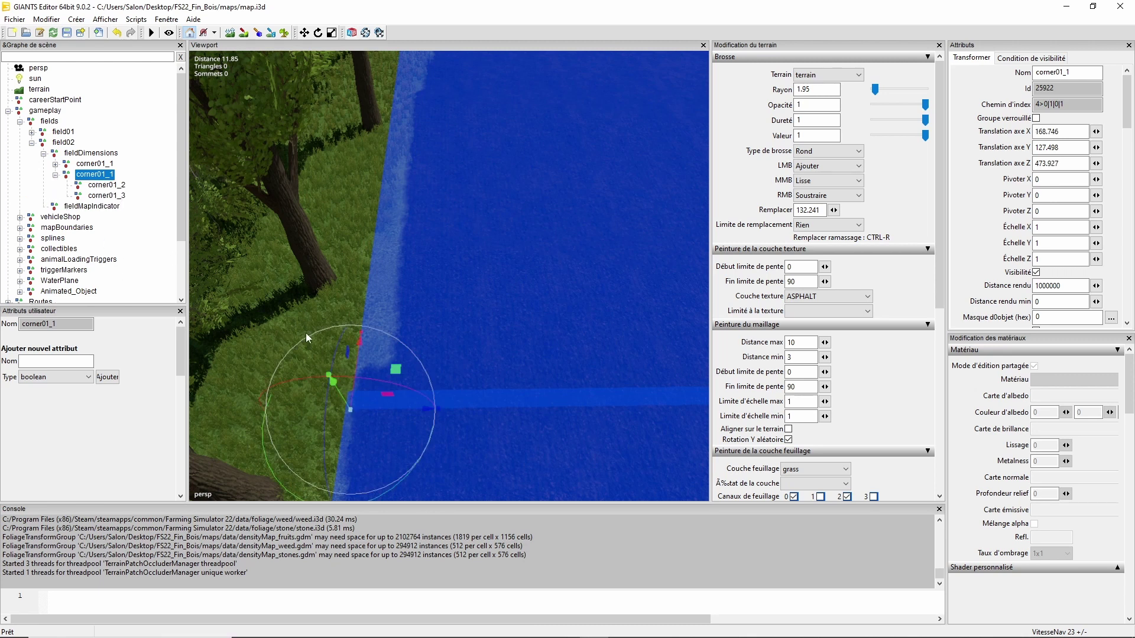
pyautogui.moveTo(403, 375)
pyautogui.mouseDown(button='middle')
pyautogui.moveTo(402, 292)
pyautogui.moveTo(413, 300)
pyautogui.mouseUp(button='middle')
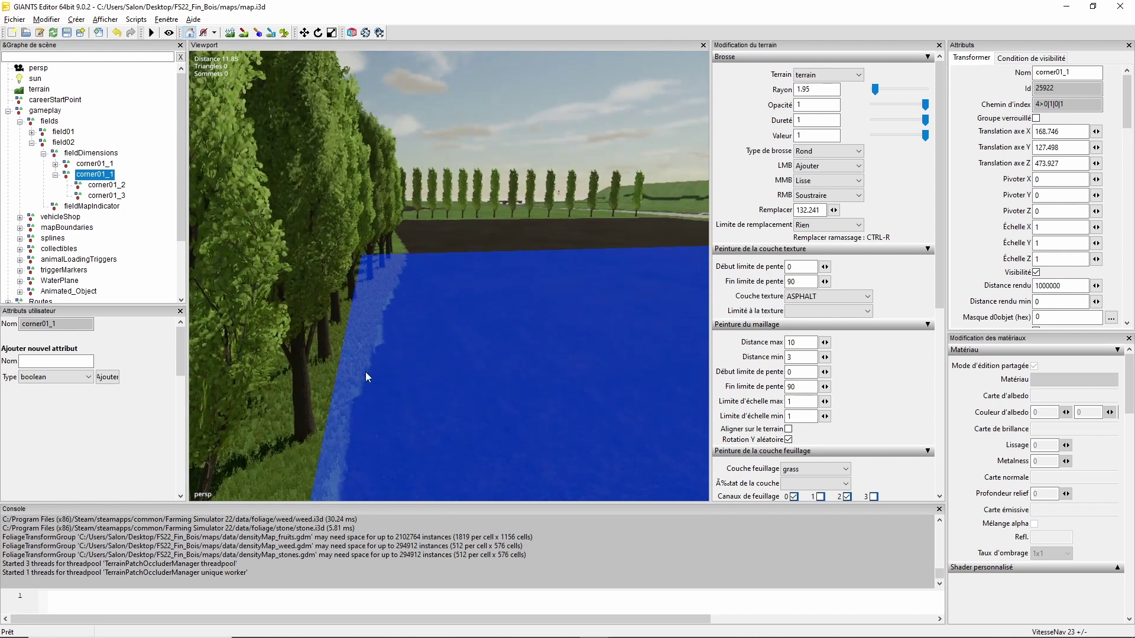
pyautogui.click(106, 185)
pyautogui.moveTo(384, 219); pyautogui.dragTo(478, 370, button='middle')
pyautogui.keyDown('alt'); pyautogui.moveTo(448, 404); pyautogui.dragTo(443, 418); pyautogui.keyUp('alt')
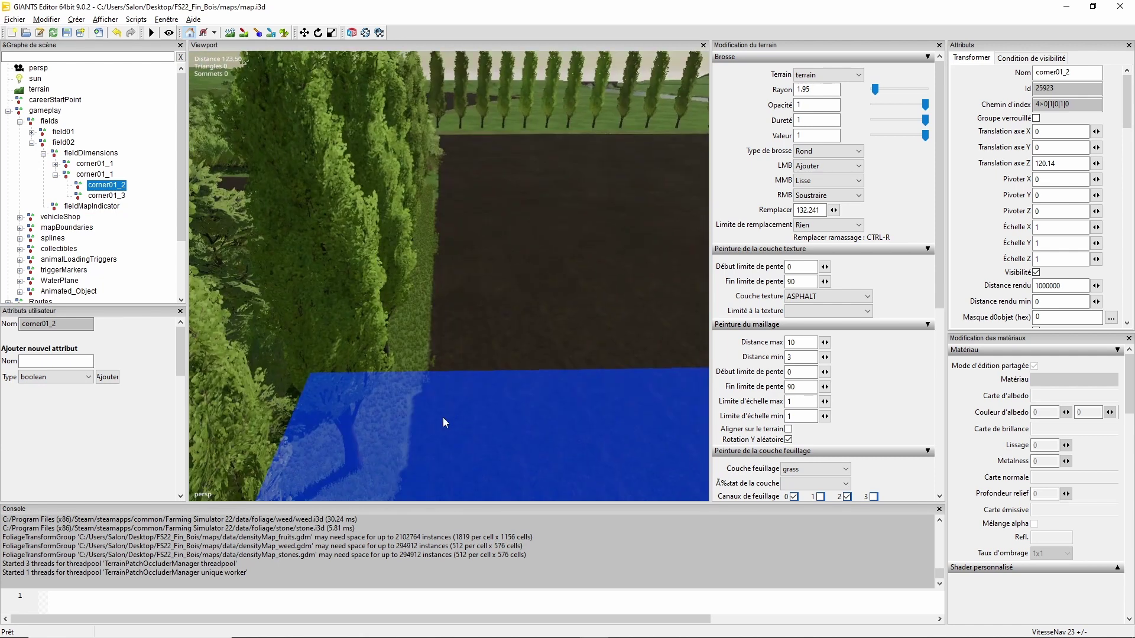
pyautogui.hotkey('ctrl', 'b')
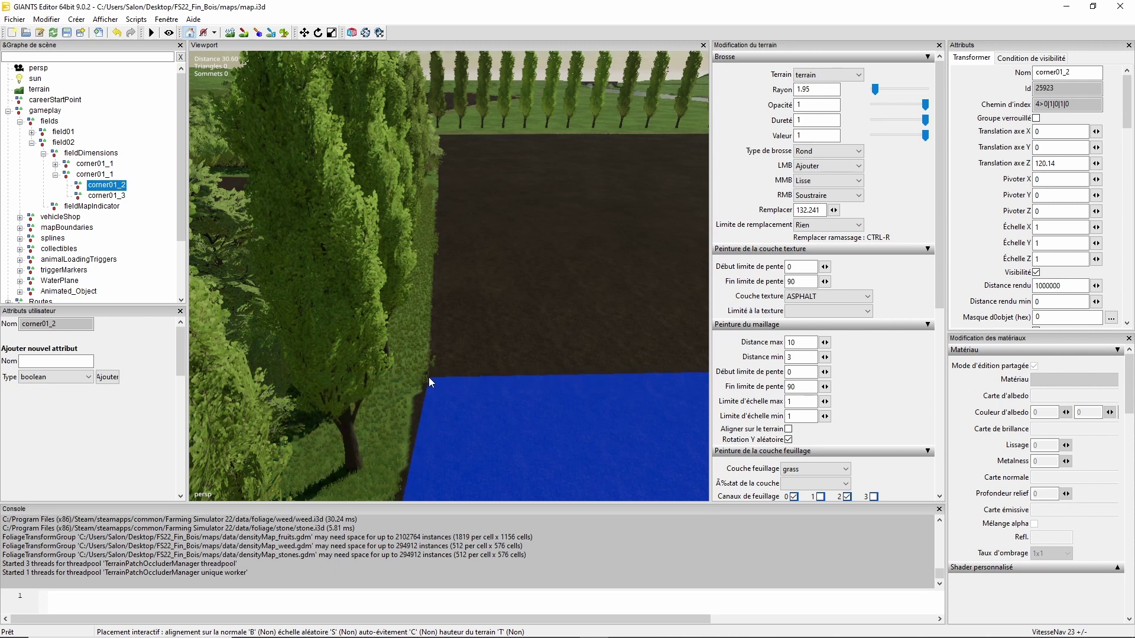
pyautogui.click(428, 377)
pyautogui.press('f')
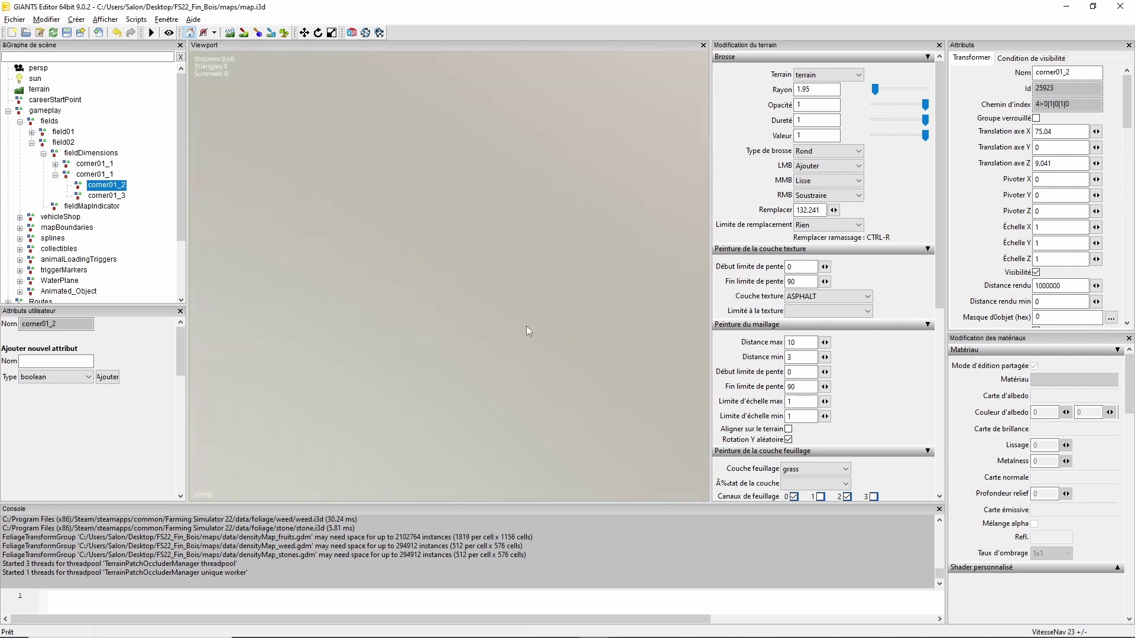
# Move the second area's corner01_3 along its X axis to about 74.5
pyautogui.moveTo(527, 325); pyautogui.dragTo(584, 289, button='right')
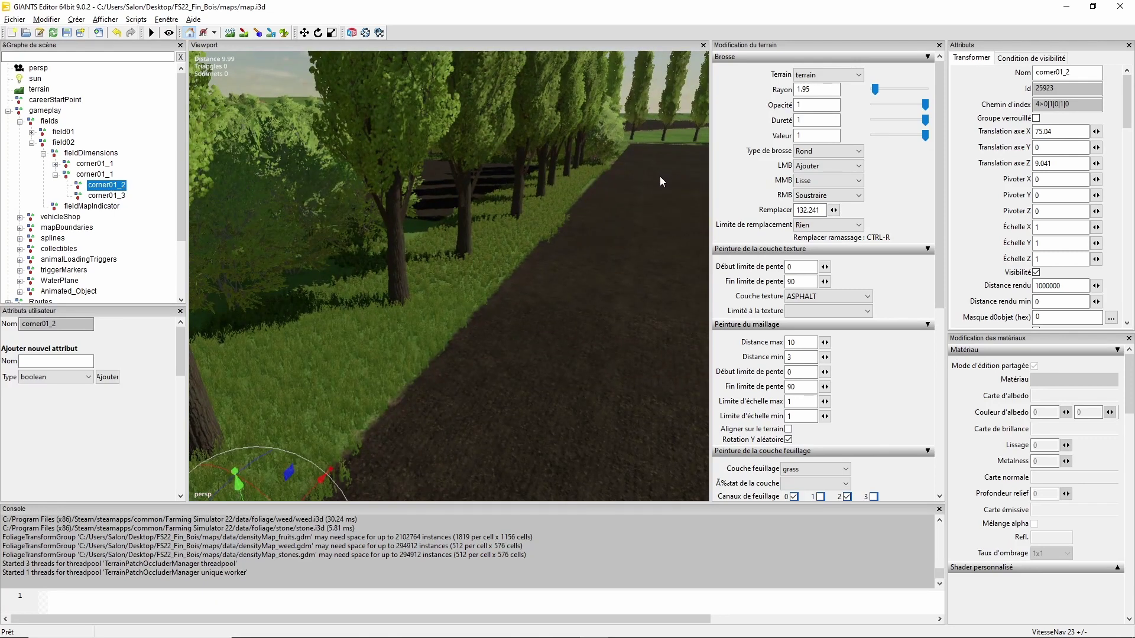
pyautogui.moveTo(669, 113); pyautogui.dragTo(275, 152, button='right')
pyautogui.keyDown('alt'); pyautogui.moveTo(306, 253); pyautogui.dragTo(586, 429, button='middle'); pyautogui.keyUp('alt')
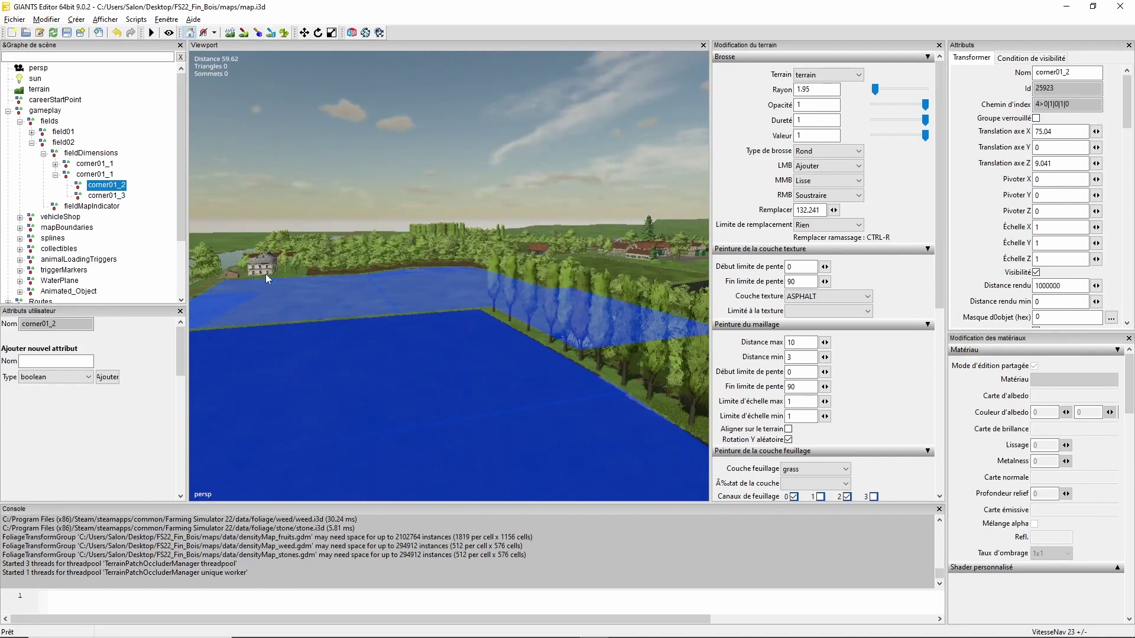
pyautogui.click(107, 195)
pyautogui.press('f')
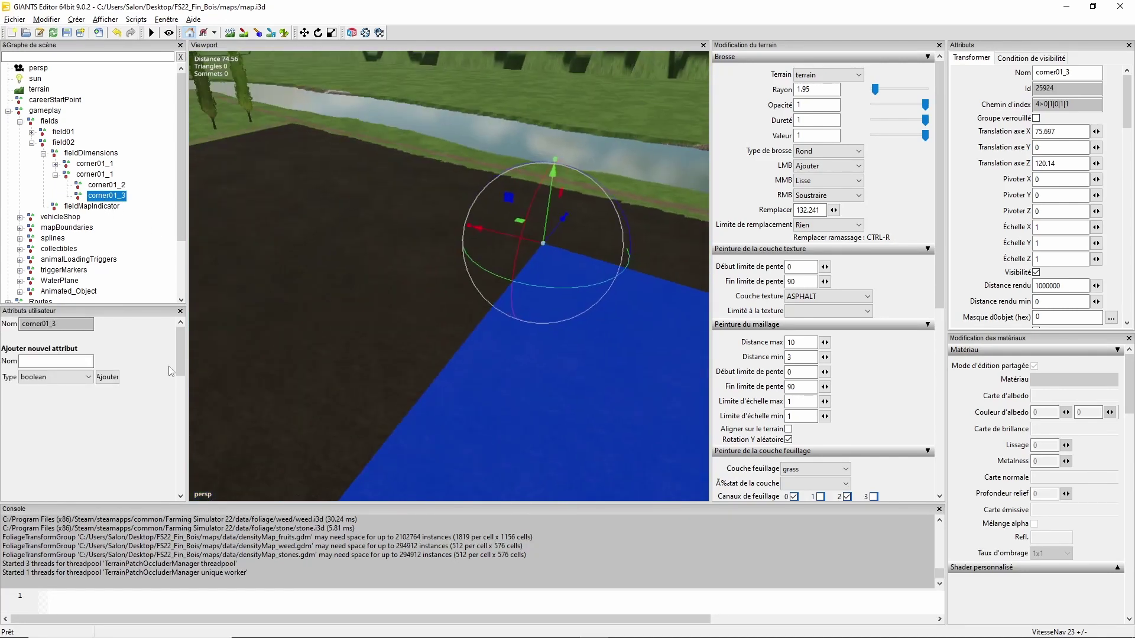
pyautogui.moveTo(481, 297); pyautogui.dragTo(339, 271, button='right')
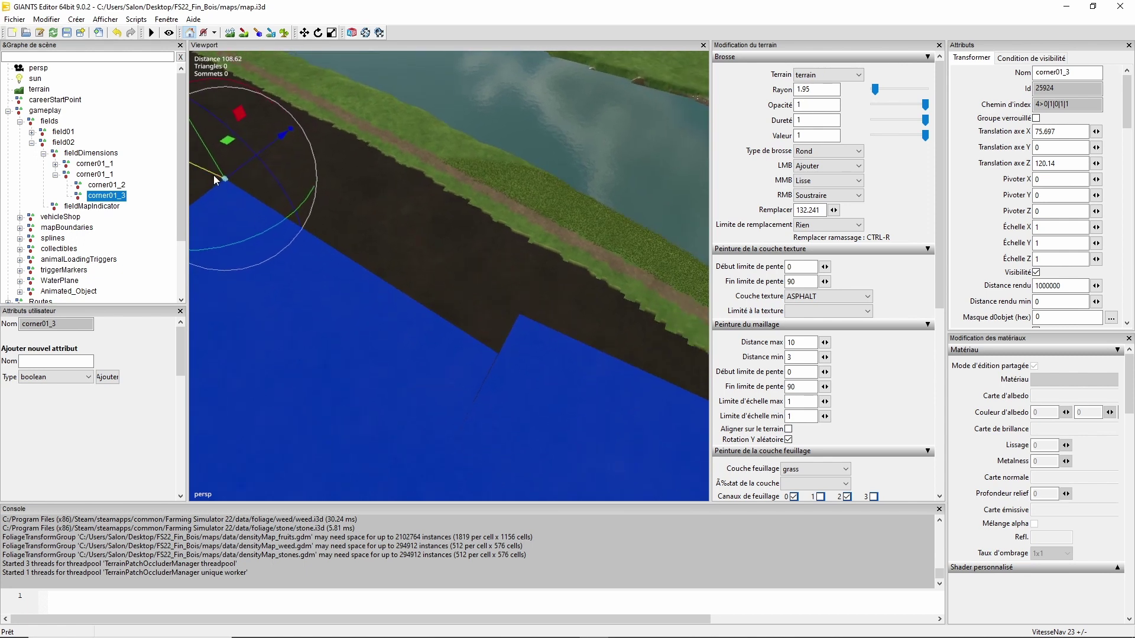
pyautogui.moveTo(214, 175); pyautogui.dragTo(218, 175)
pyautogui.moveTo(449, 278); pyautogui.dragTo(267, 282, button='right')
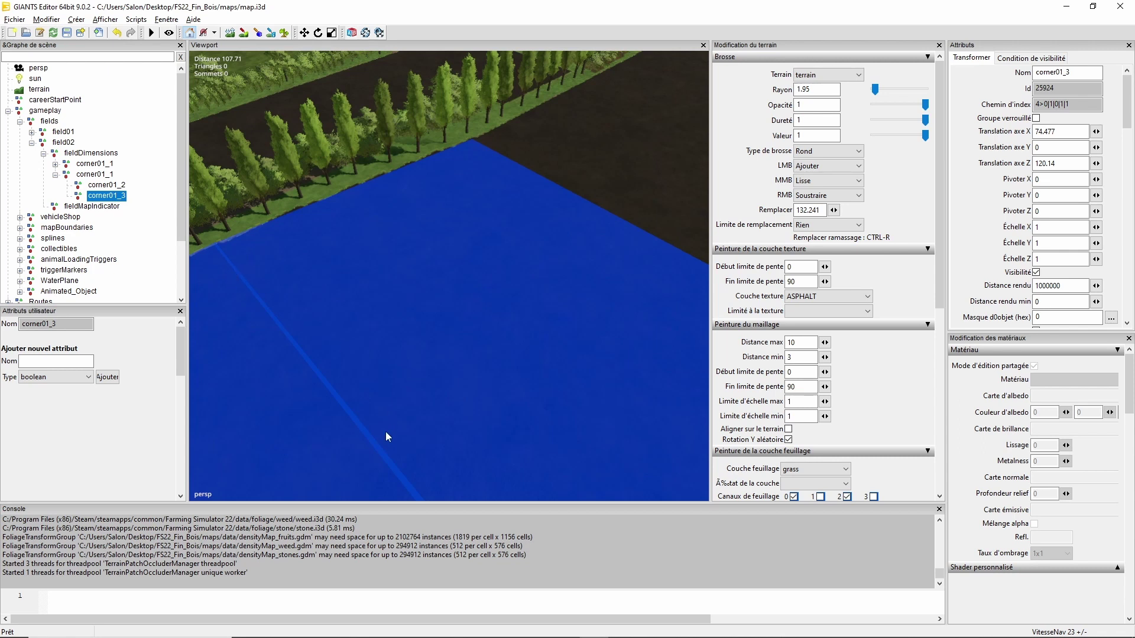
# Move the second area's corner01_3 along its Z axis to about 139.6, widening the area toward the field's river-side edge
pyautogui.moveTo(378, 446); pyautogui.dragTo(573, 260, button='right')
pyautogui.moveTo(556, 232); pyautogui.dragTo(640, 244)
pyautogui.moveTo(634, 254); pyautogui.dragTo(587, 278, button='right')
pyautogui.moveTo(494, 498); pyautogui.dragTo(383, 332, button='right')
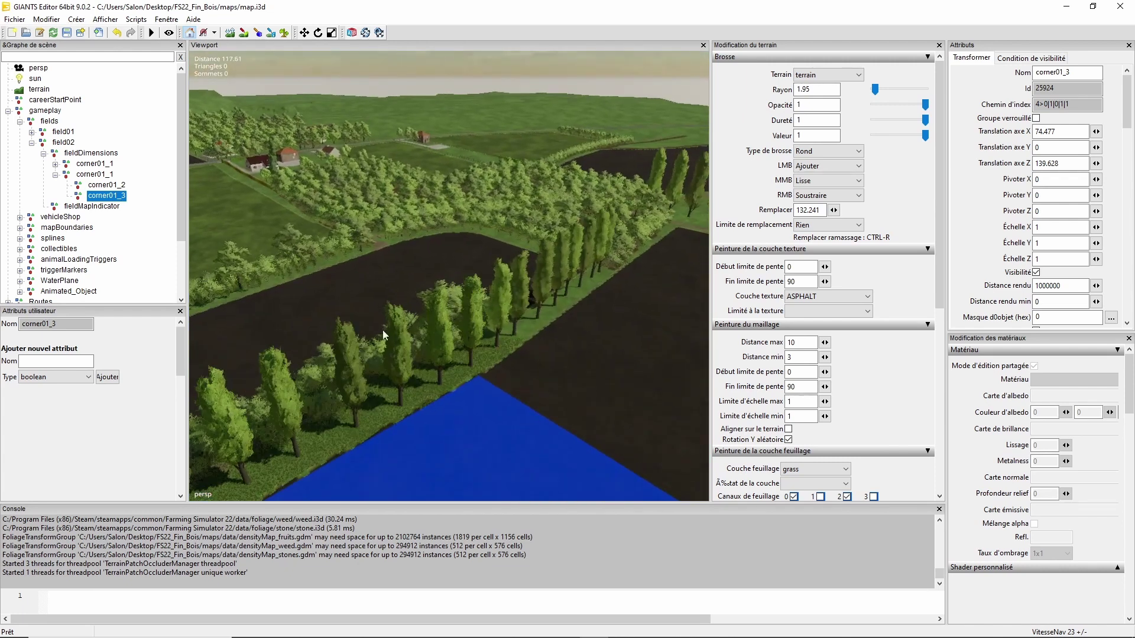
# Duplicate the second corner01_1 group and interactively place the copy at the second area's far tree-side corner, at about X 243, Z 483
pyautogui.click(55, 174)
pyautogui.click(95, 177)
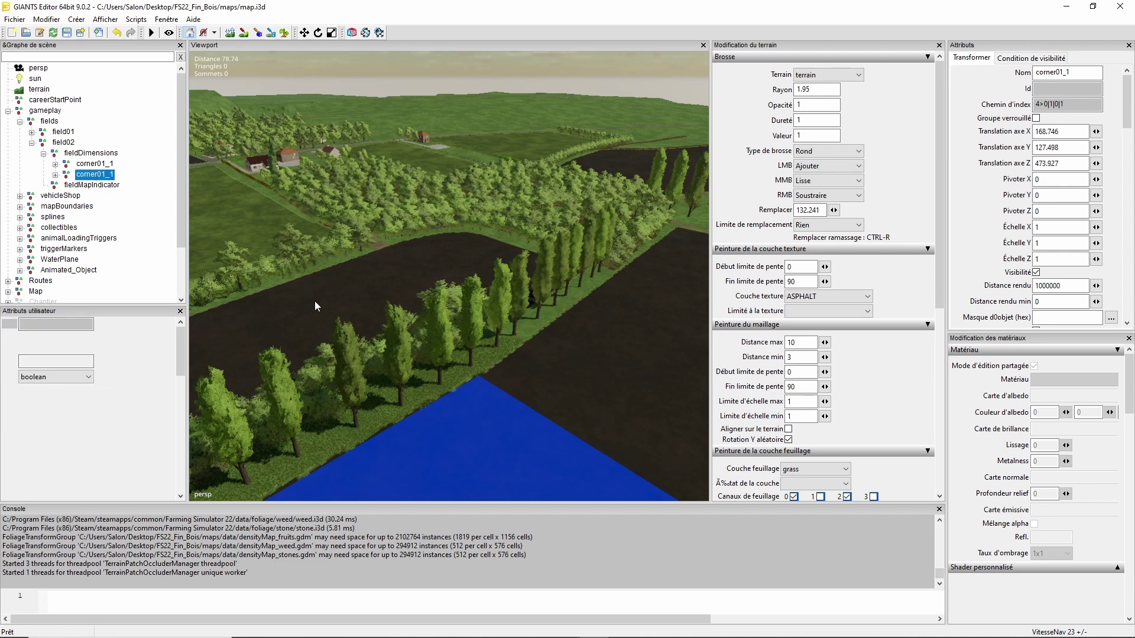
pyautogui.hotkey('ctrl', 'd')
pyautogui.keyDown('alt'); pyautogui.moveTo(488, 332); pyautogui.dragTo(468, 365); pyautogui.keyUp('alt')
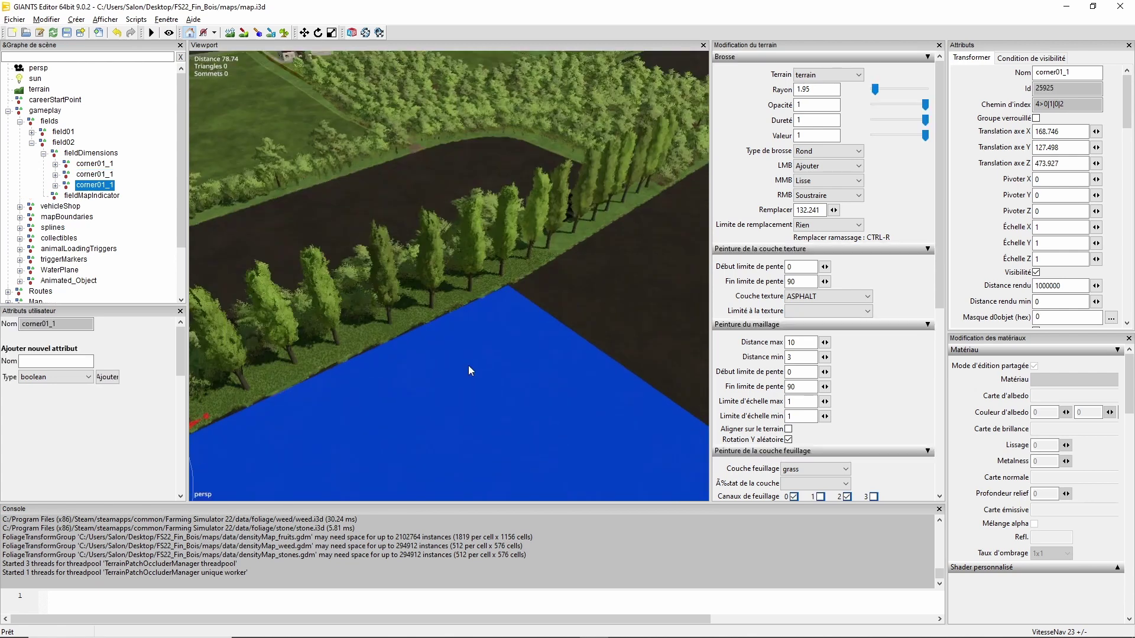
pyautogui.keyDown('alt'); pyautogui.moveTo(468, 366); pyautogui.dragTo(536, 276, button='middle'); pyautogui.keyUp('alt')
pyautogui.moveTo(536, 276); pyautogui.dragTo(413, 391, button='right')
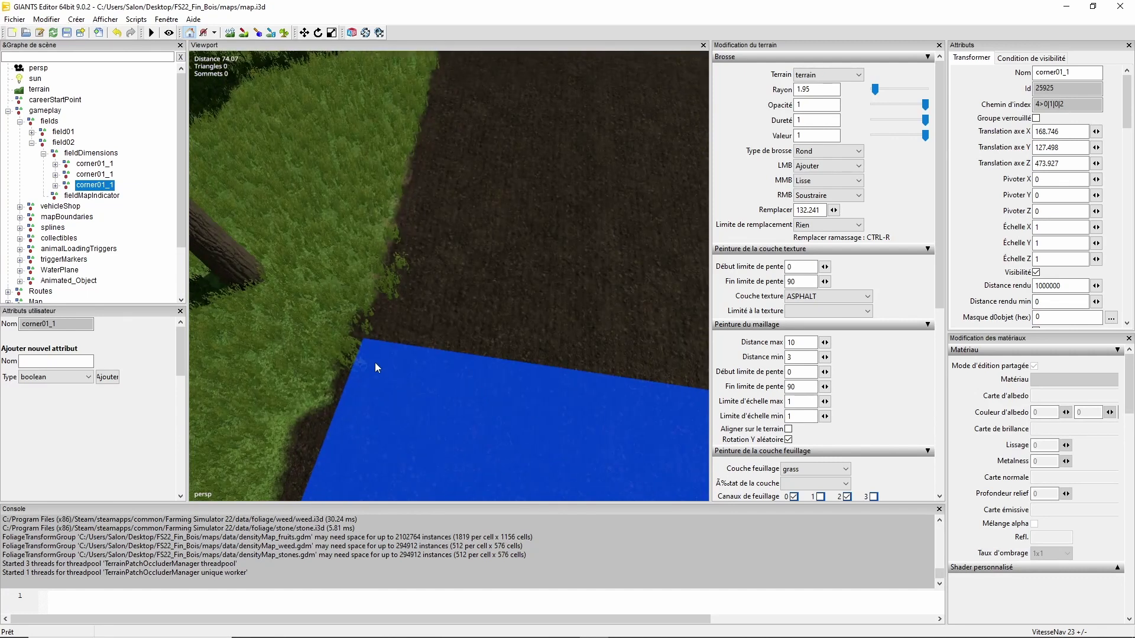
pyautogui.hotkey('ctrl', 'b')
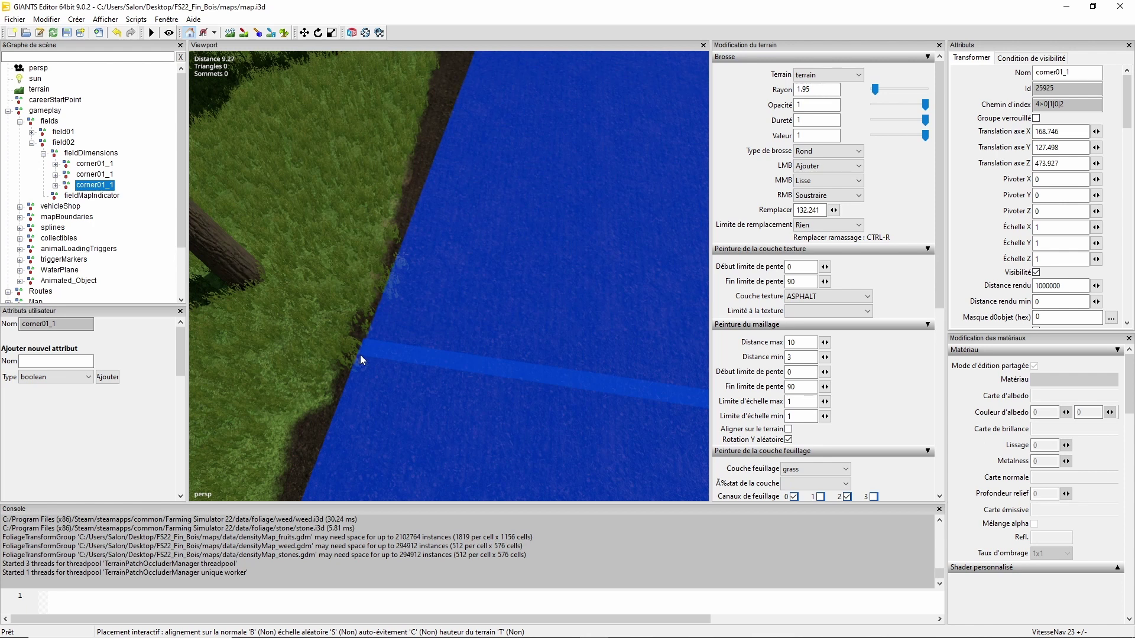
pyautogui.click(360, 354)
# Expand the third corner01_1 and interactively place its corner01_2 at the field's far tree-side corner, at about X 129
pyautogui.moveTo(361, 364); pyautogui.dragTo(414, 254, button='right')
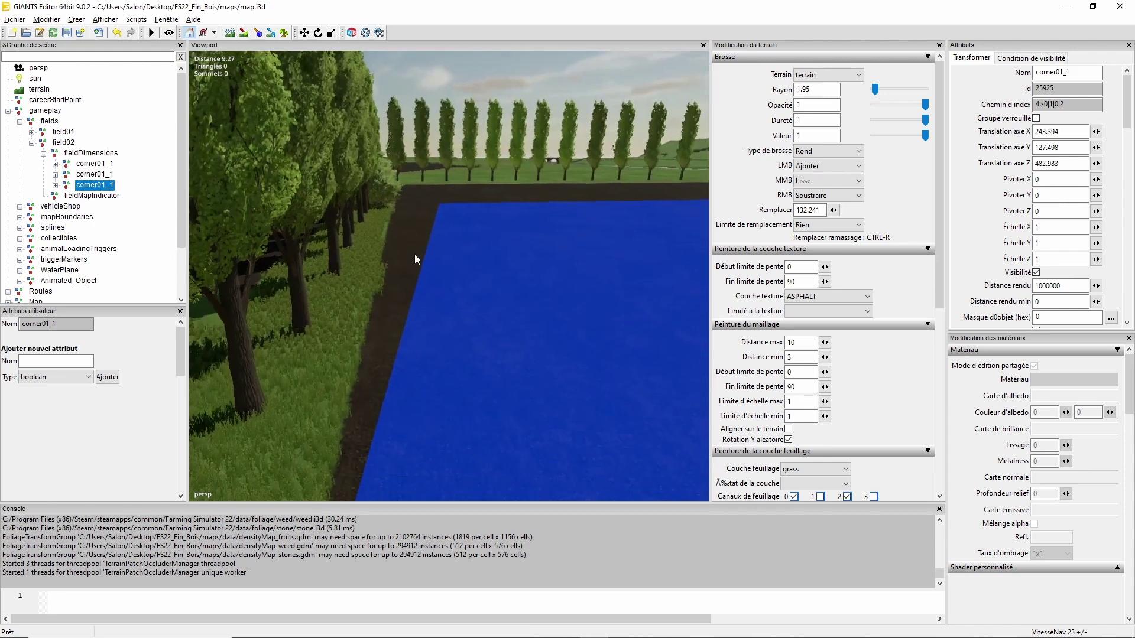
pyautogui.keyDown('alt'); pyautogui.moveTo(409, 247); pyautogui.dragTo(365, 437, button='middle'); pyautogui.keyUp('alt')
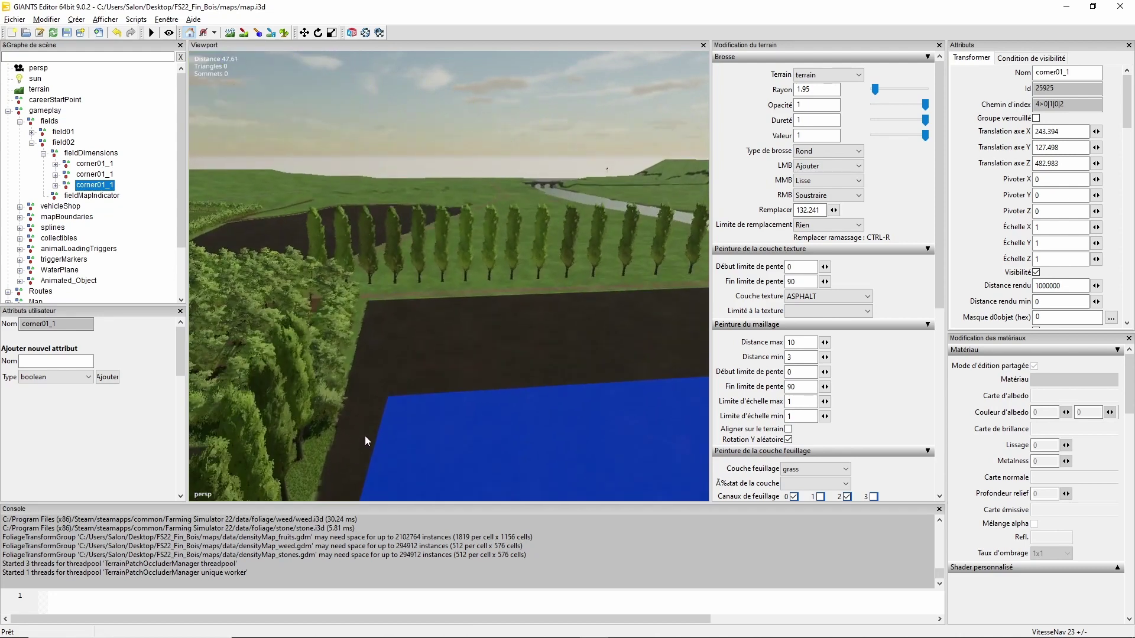
pyautogui.moveTo(365, 441); pyautogui.dragTo(346, 328, button='right')
pyautogui.click(55, 185)
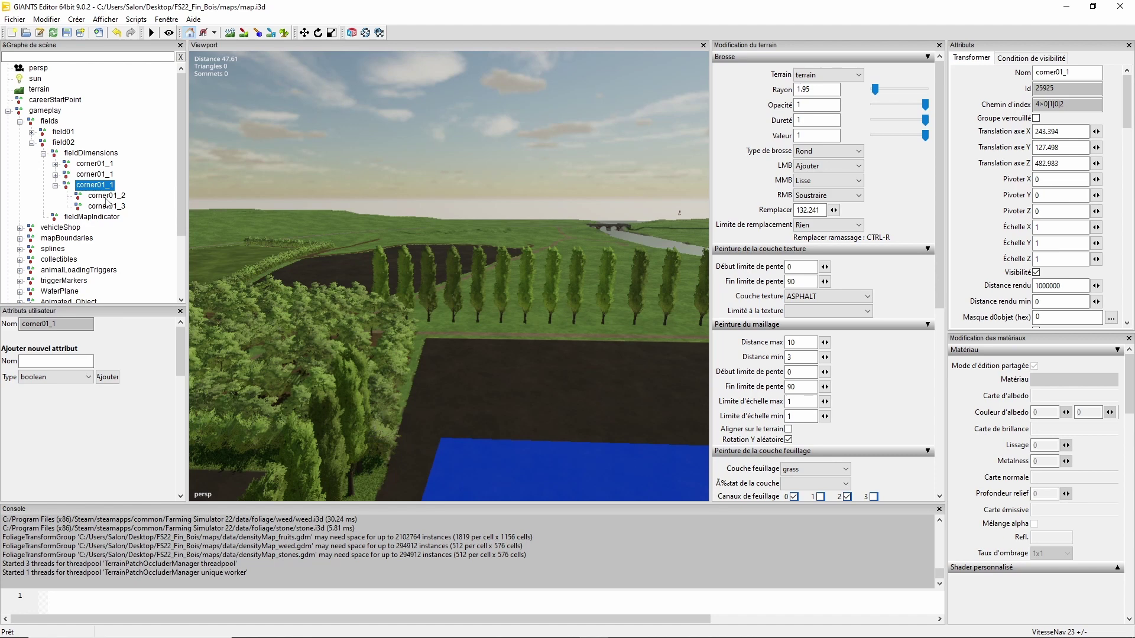
pyautogui.click(107, 196)
pyautogui.moveTo(542, 305); pyautogui.dragTo(473, 335, button='right')
pyautogui.hotkey('ctrl', 'b')
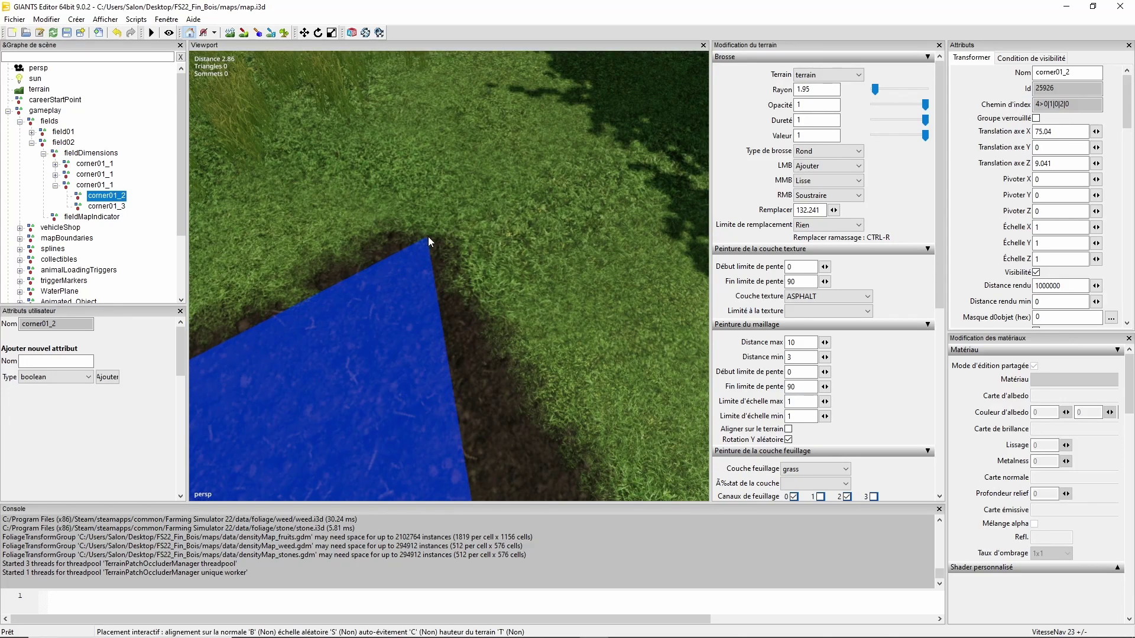
pyautogui.click(428, 236)
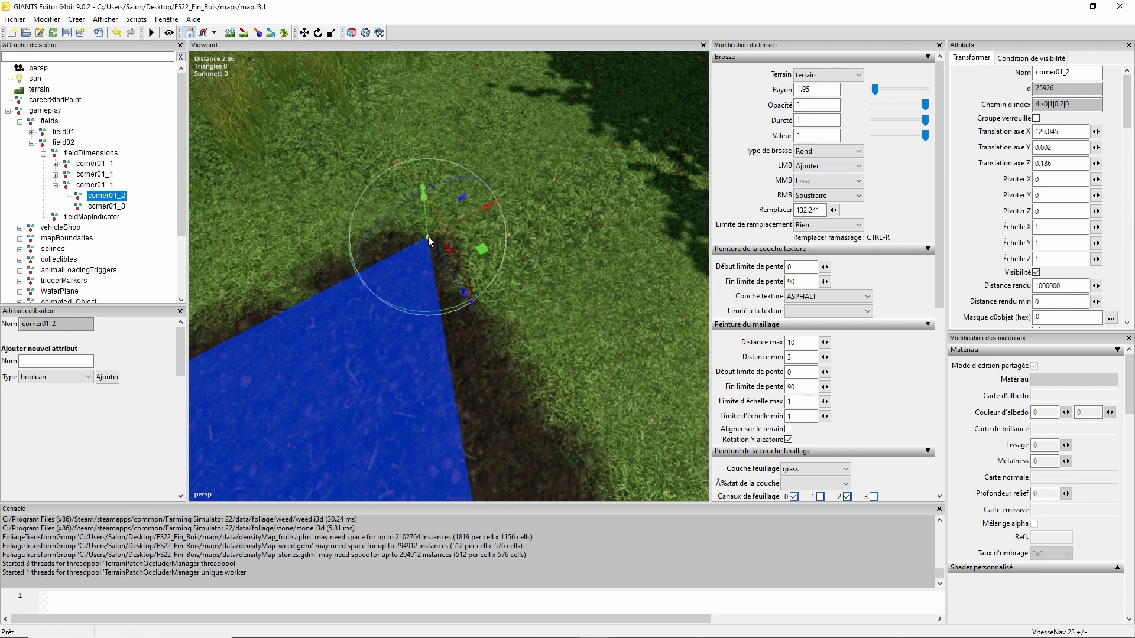
# Set the third area's corner01_2 Z translation to 0
pyautogui.click(1057, 168)
pyautogui.write('0')
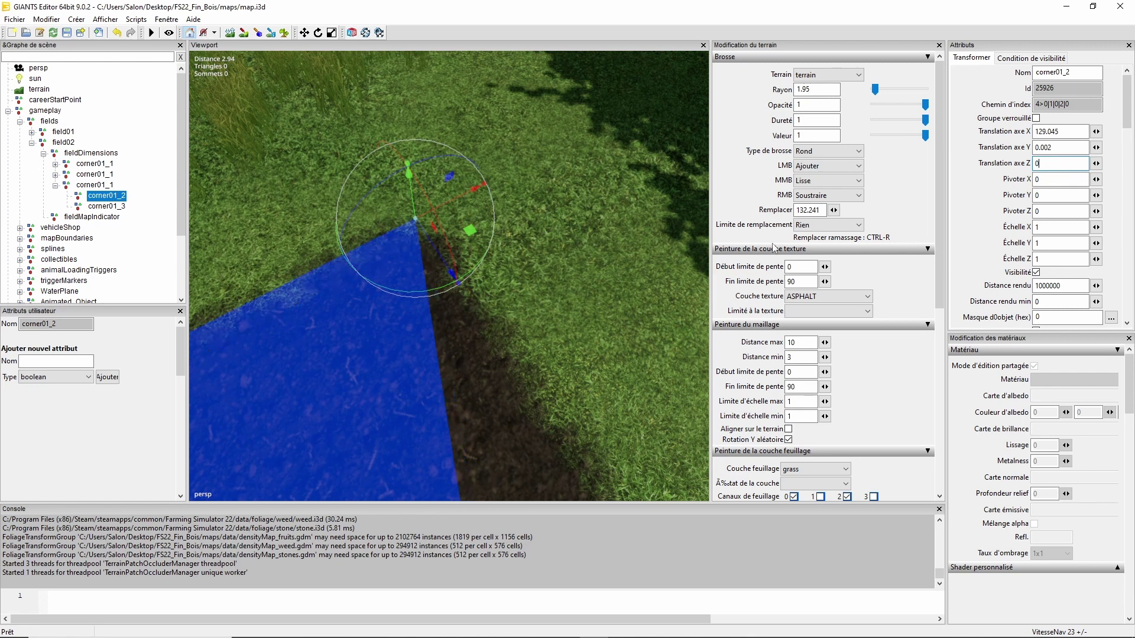
pyautogui.moveTo(406, 257); pyautogui.dragTo(349, 248, button='right')
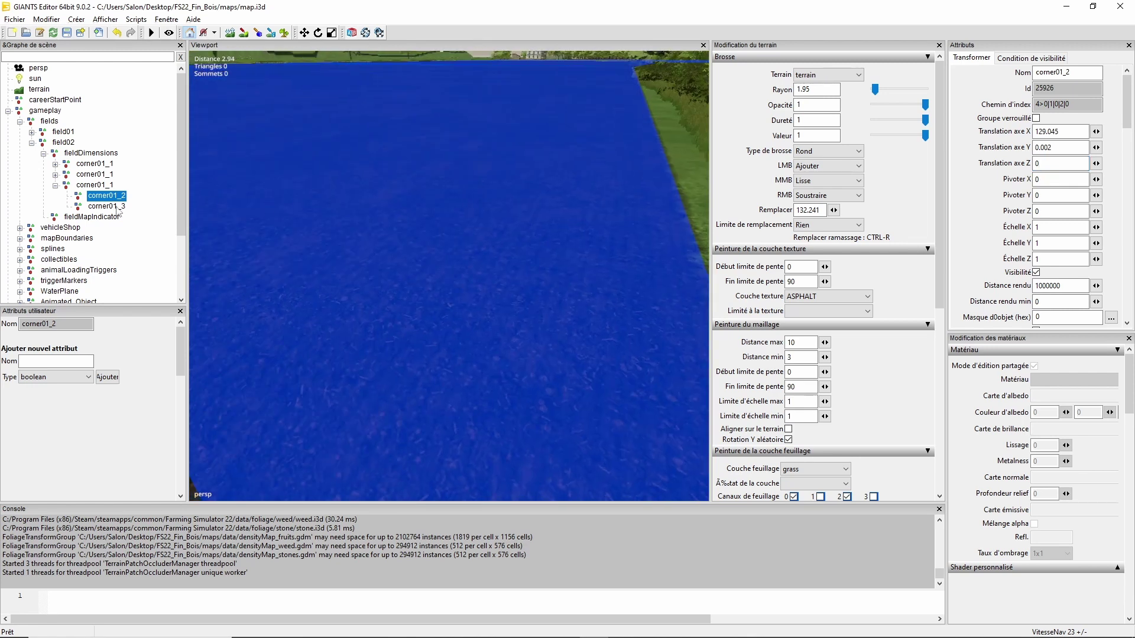
# Examine how the third area's edge between corner01_1 and corner01_2 follows the field's tree-side border
pyautogui.click(108, 207)
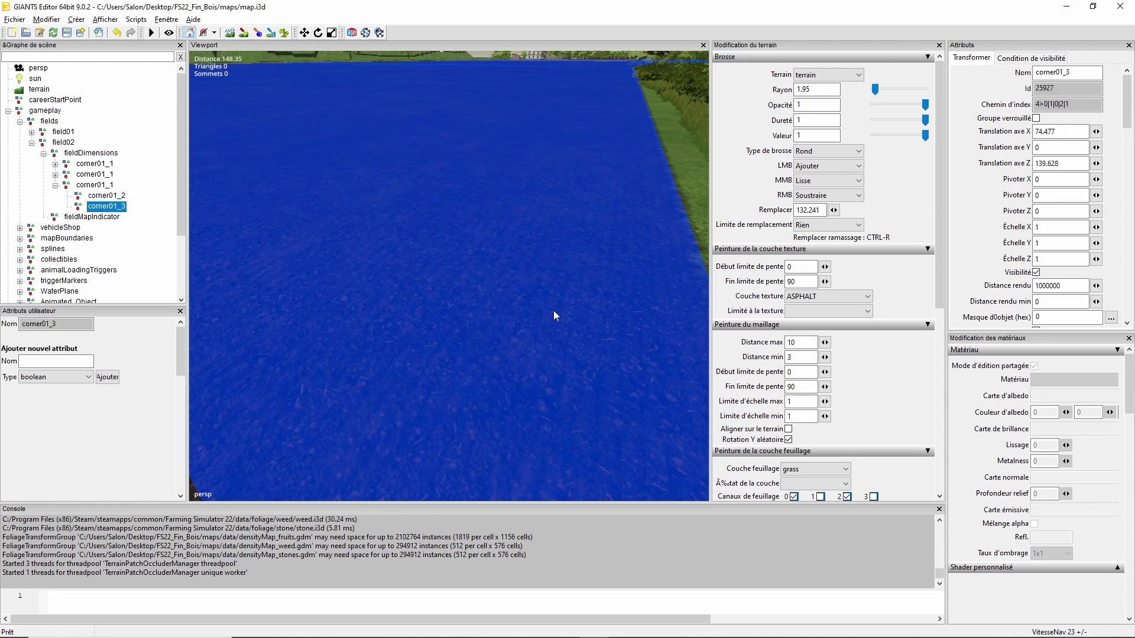
pyautogui.moveTo(553, 311)
pyautogui.mouseDown(button='right')
pyautogui.moveTo(563, 290)
pyautogui.moveTo(568, 299)
pyautogui.mouseUp(button='right')
pyautogui.click(117, 200)
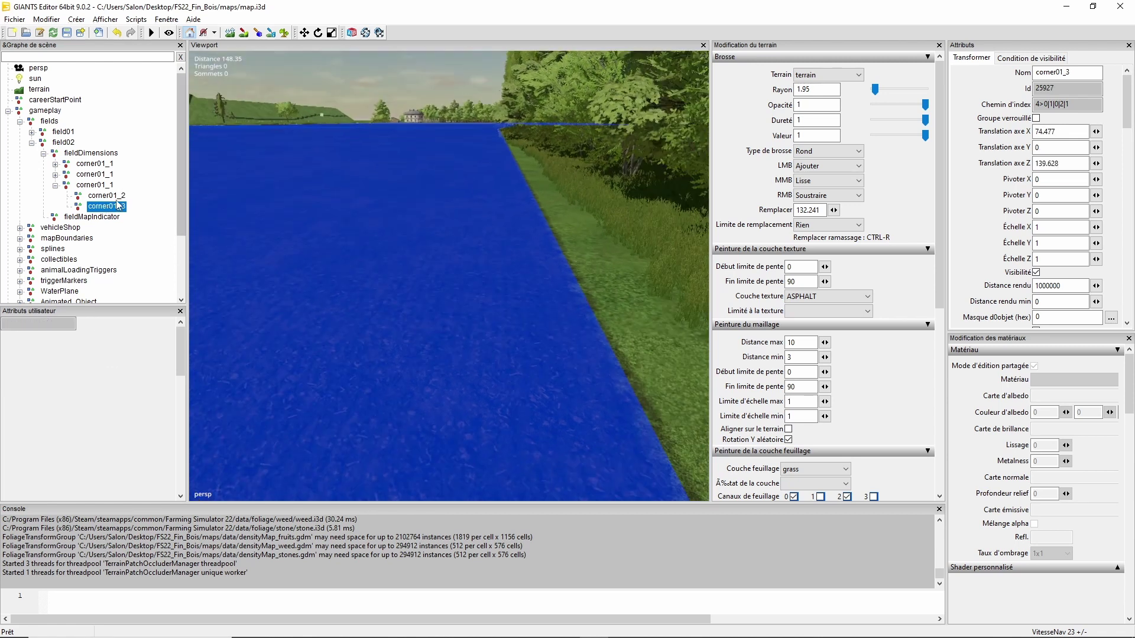
pyautogui.press('Up')
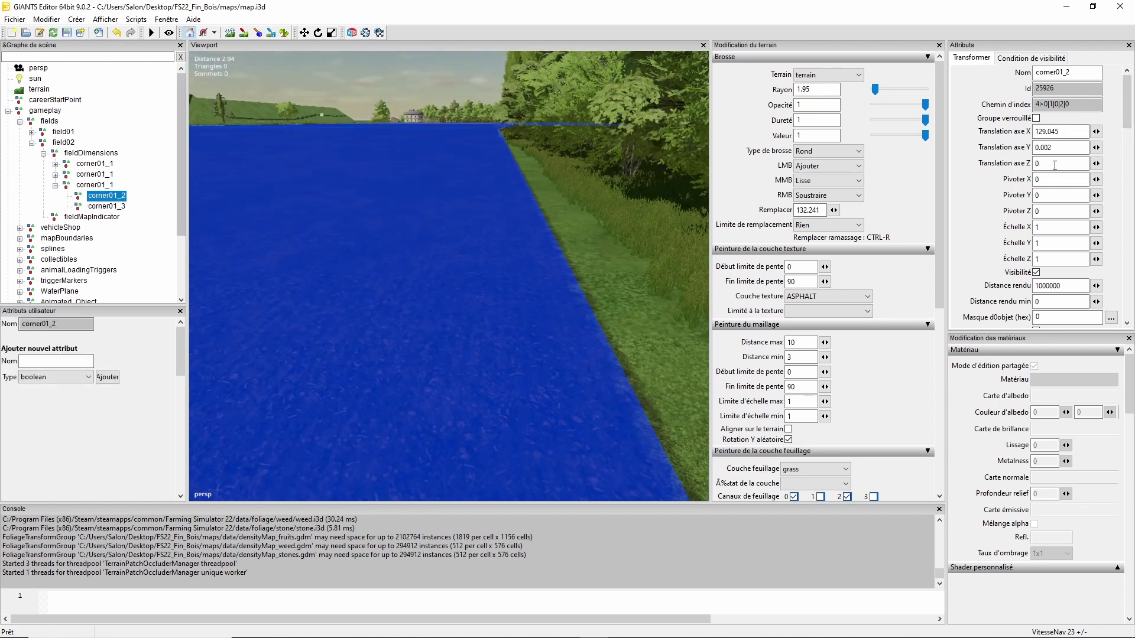
pyautogui.click(93, 187)
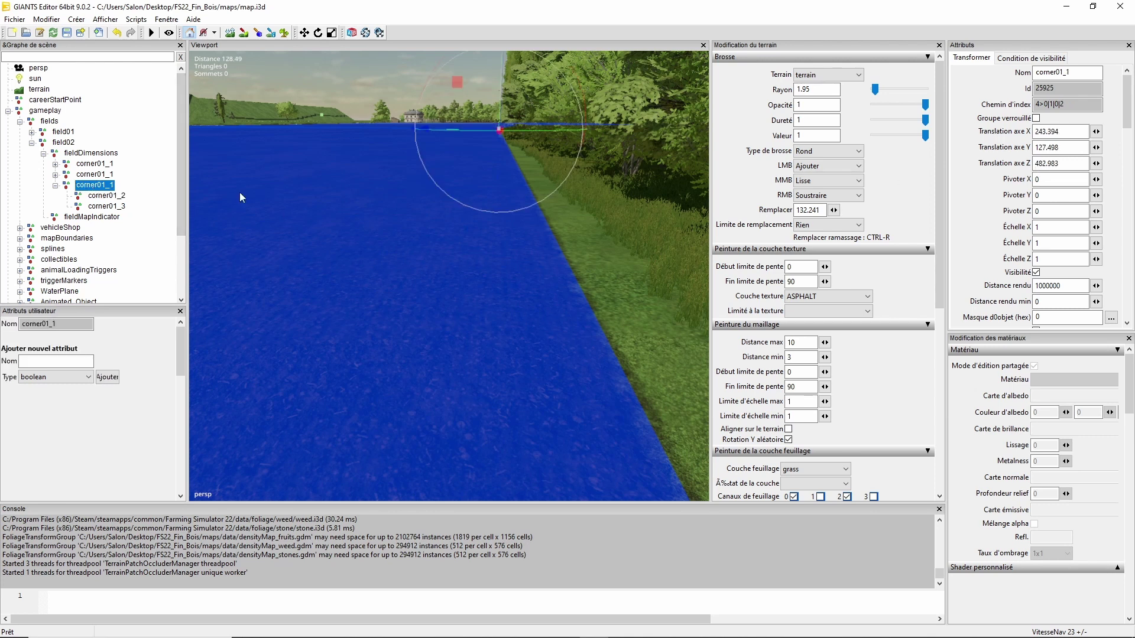
pyautogui.click(105, 196)
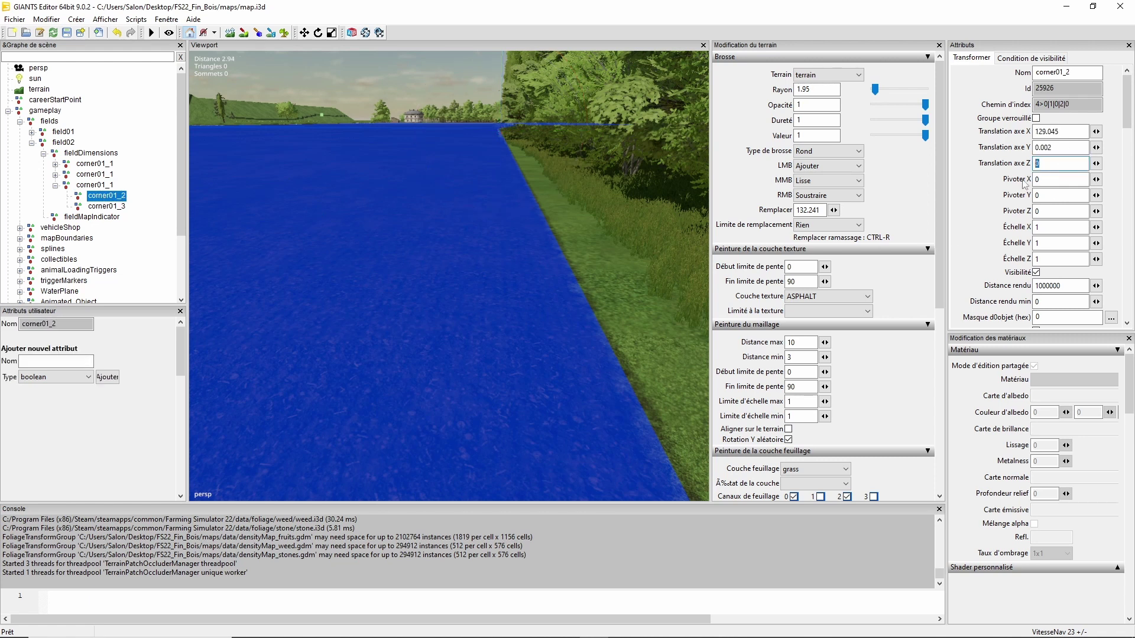
pyautogui.keyDown('alt'); pyautogui.moveTo(588, 279); pyautogui.dragTo(708, 347); pyautogui.keyUp('alt')
pyautogui.keyDown('alt'); pyautogui.moveTo(608, 324); pyautogui.dragTo(584, 329, button='middle'); pyautogui.keyUp('alt')
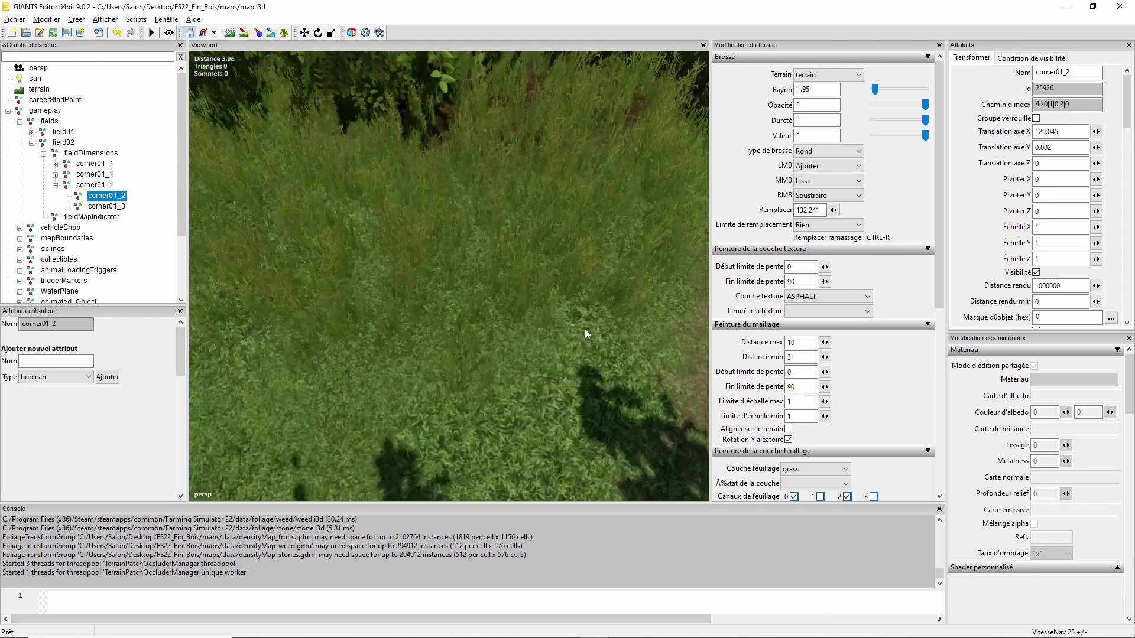
pyautogui.moveTo(584, 328); pyautogui.dragTo(412, 236, button='right')
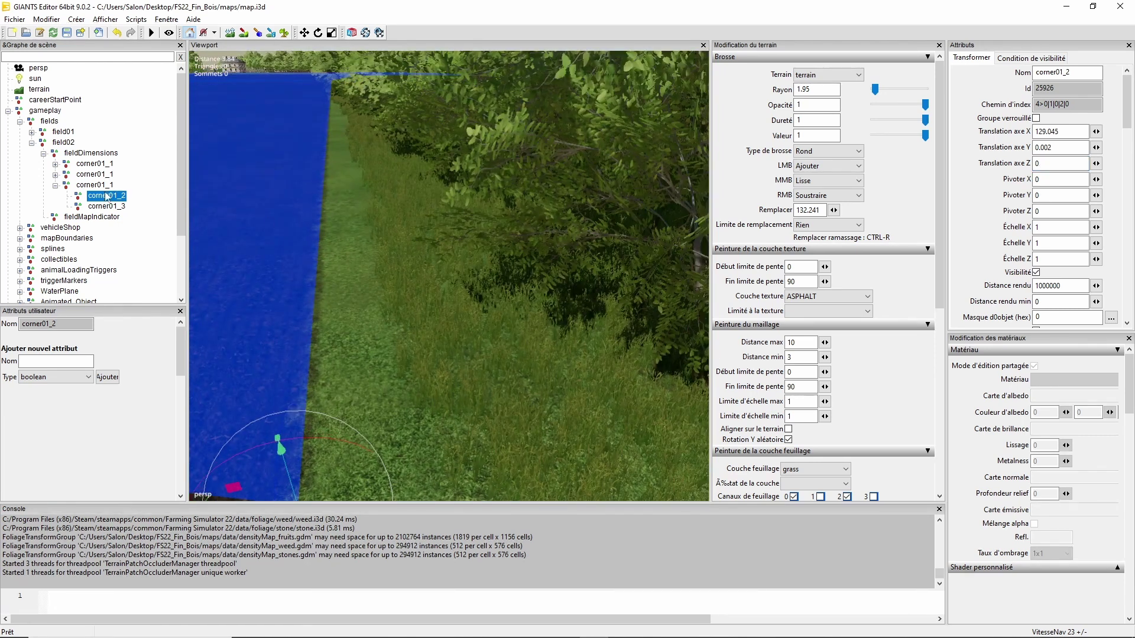
pyautogui.press('Up')
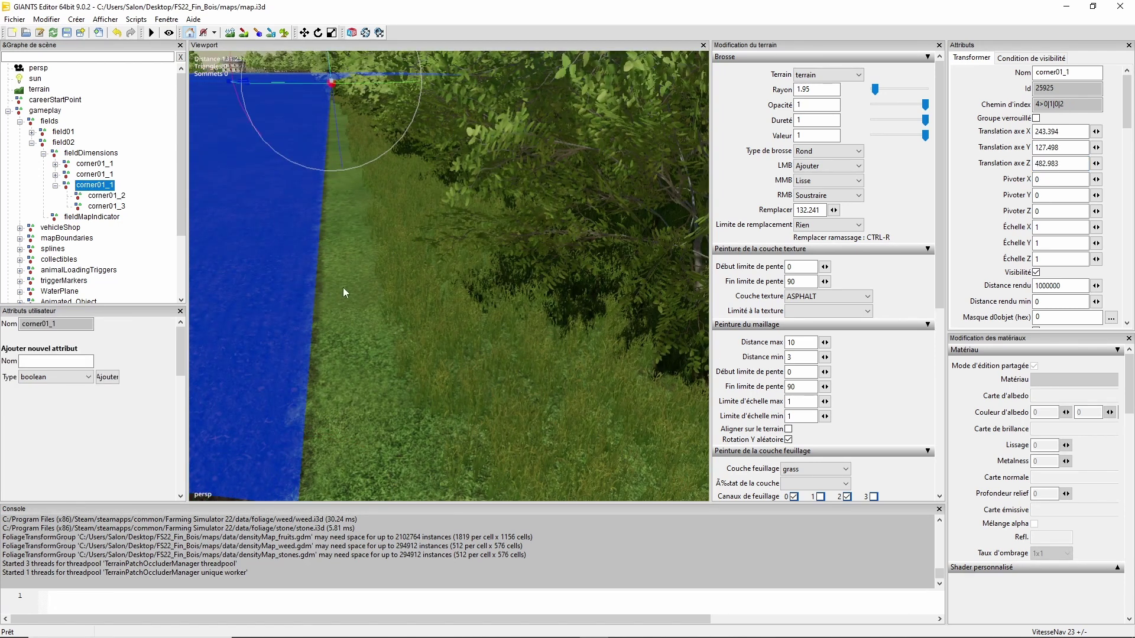
pyautogui.moveTo(344, 289); pyautogui.dragTo(132, 231, button='right')
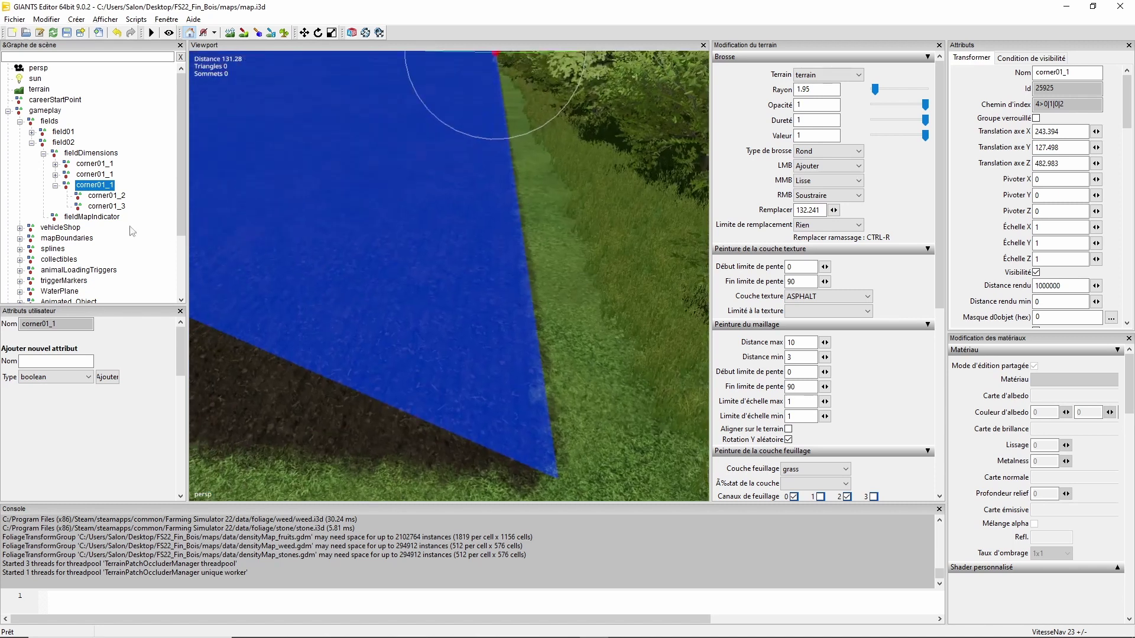
pyautogui.click(112, 198)
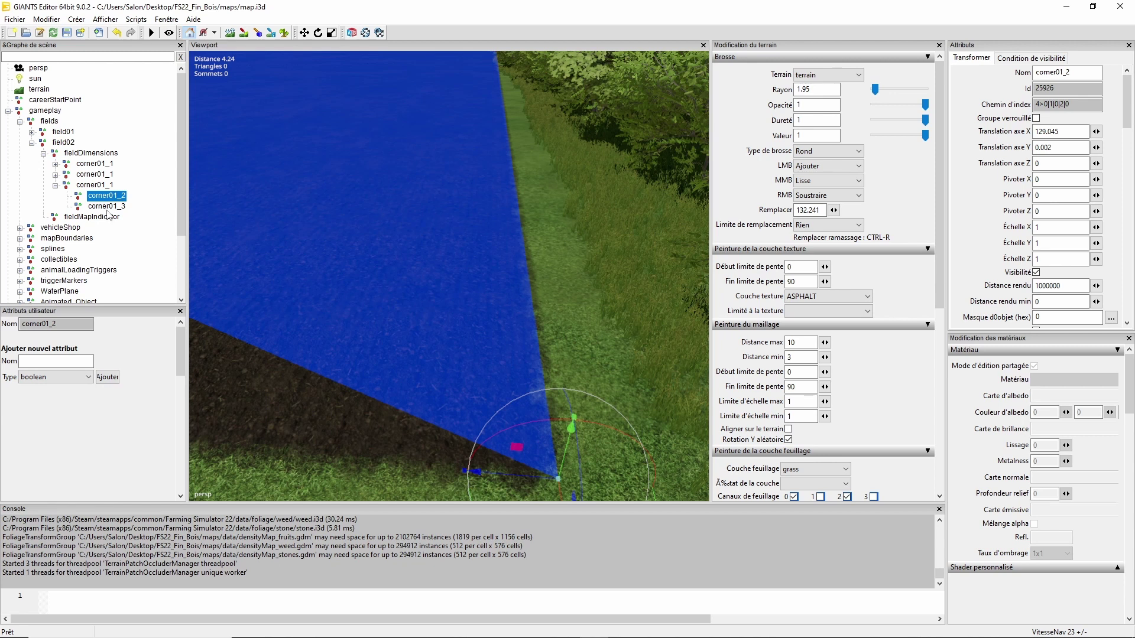
# Move the third area's corner01_3 along its X axis to about 123, toward the field's far edge
pyautogui.click(107, 206)
pyautogui.press('f')
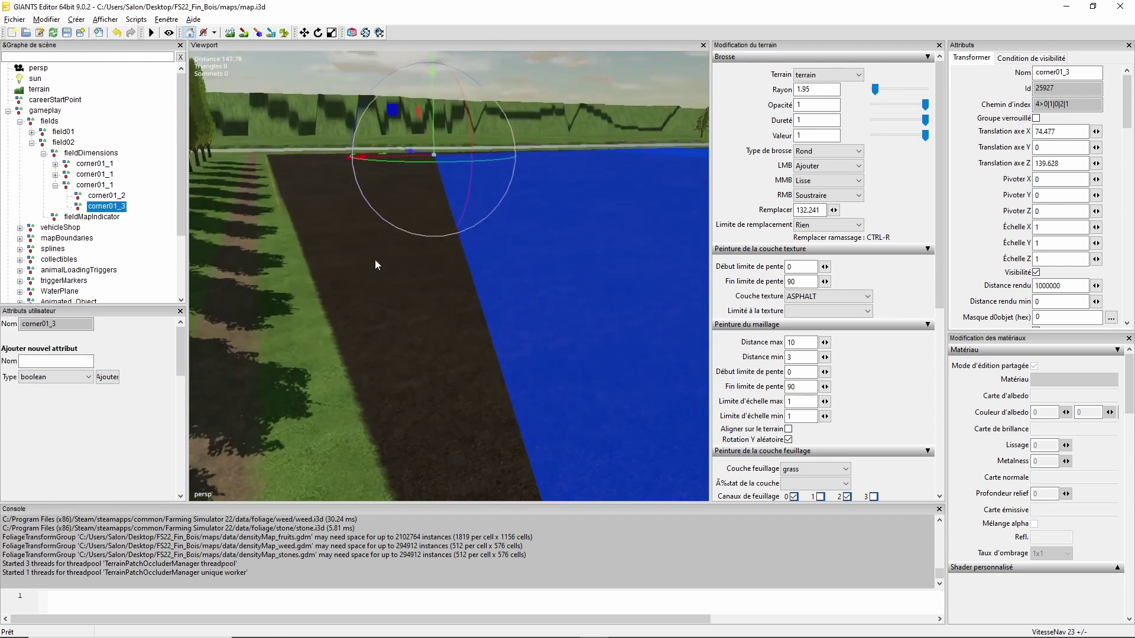
pyautogui.moveTo(435, 217); pyautogui.dragTo(269, 256)
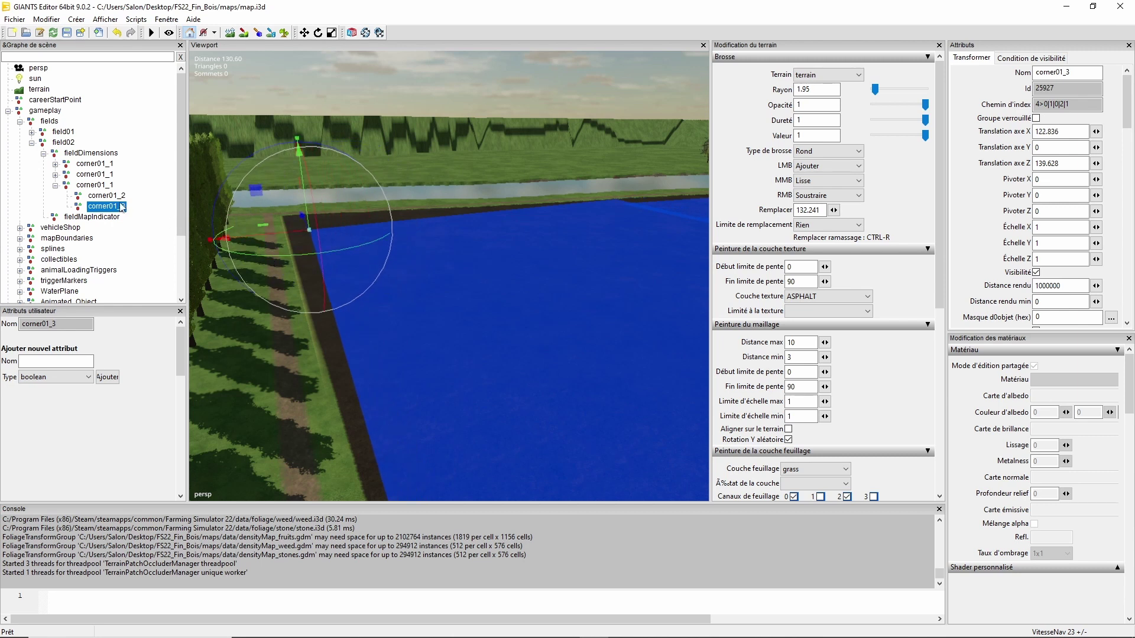
# Copy corner01_2's X translation of 129.045 into the third area's corner01_3 X translation
pyautogui.click(107, 196)
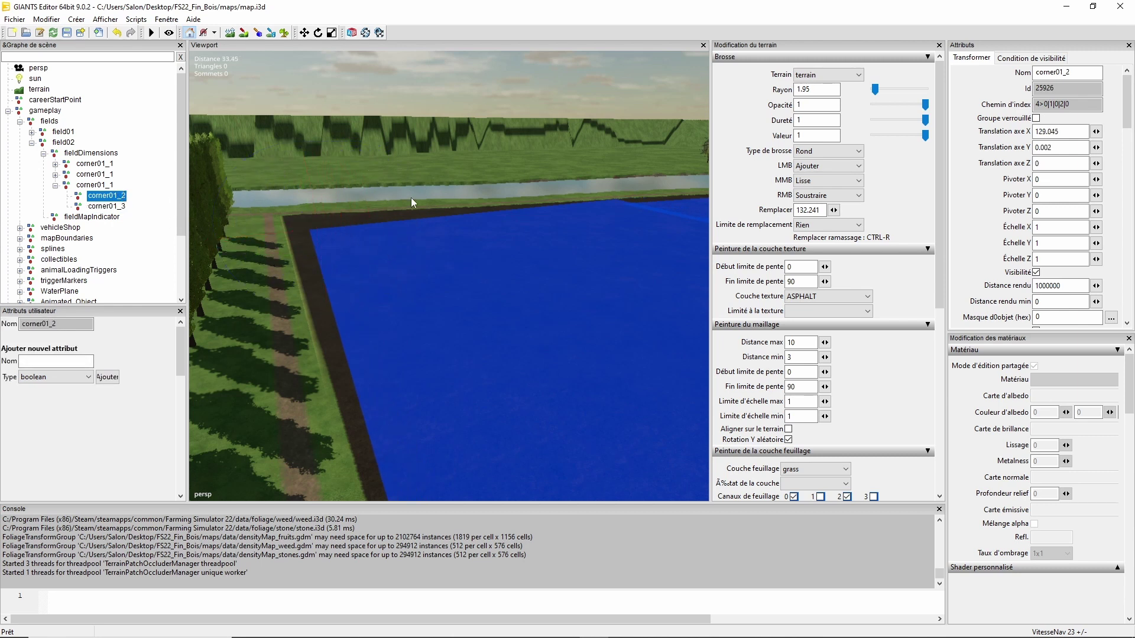
pyautogui.rightClick(1064, 136)
pyautogui.hotkey('ctrl', 'c')
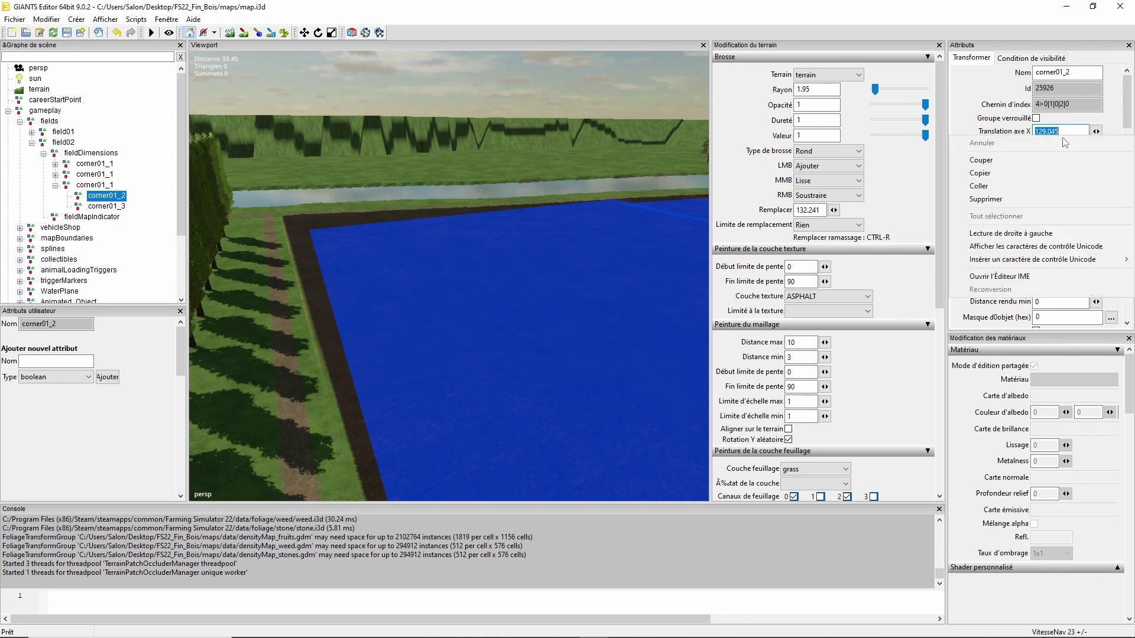
pyautogui.click(1029, 172)
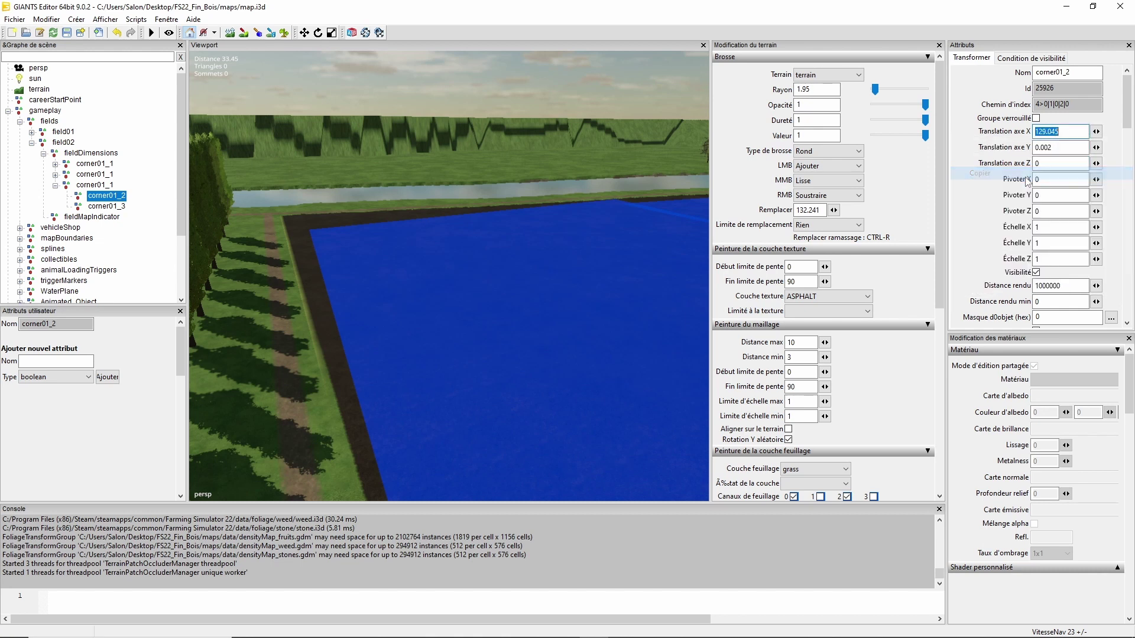
pyautogui.click(122, 206)
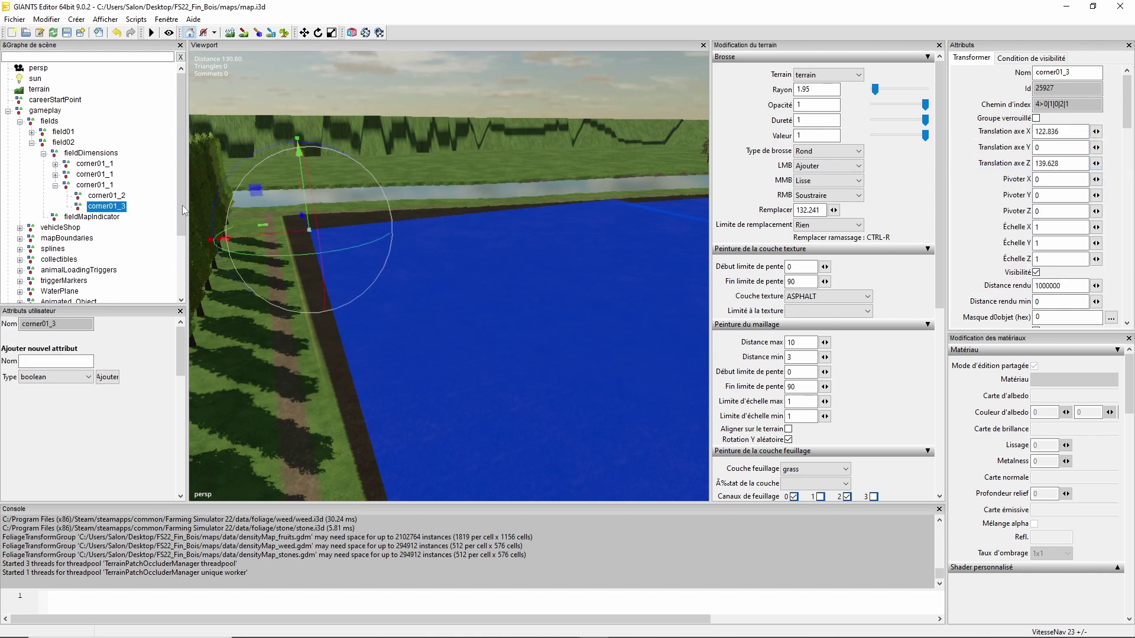
pyautogui.rightClick(1069, 133)
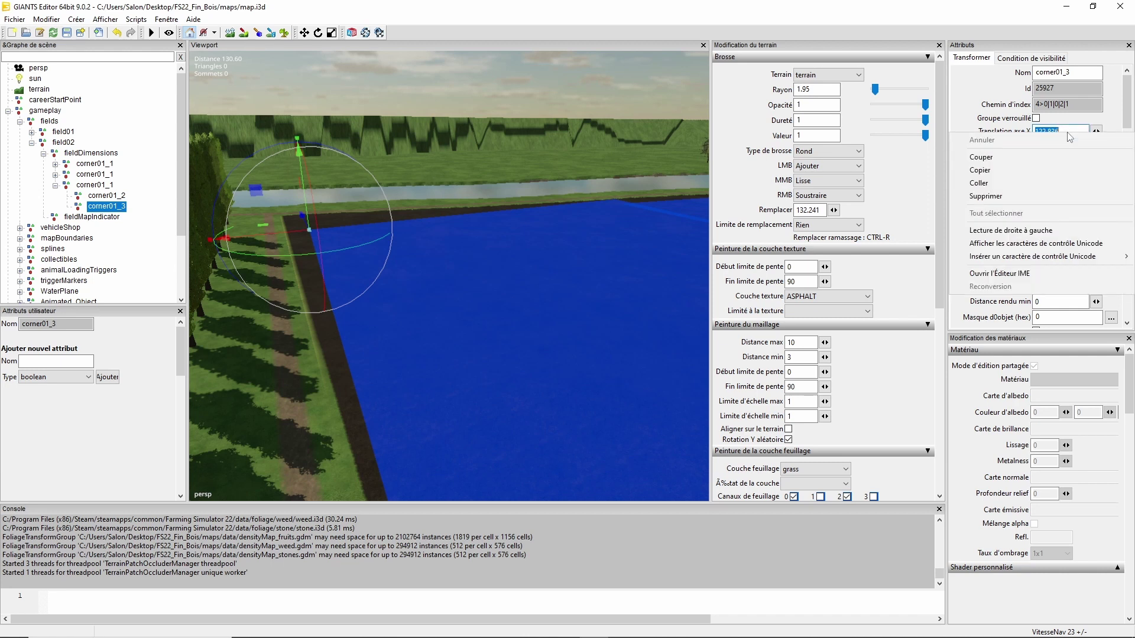
pyautogui.click(1044, 183)
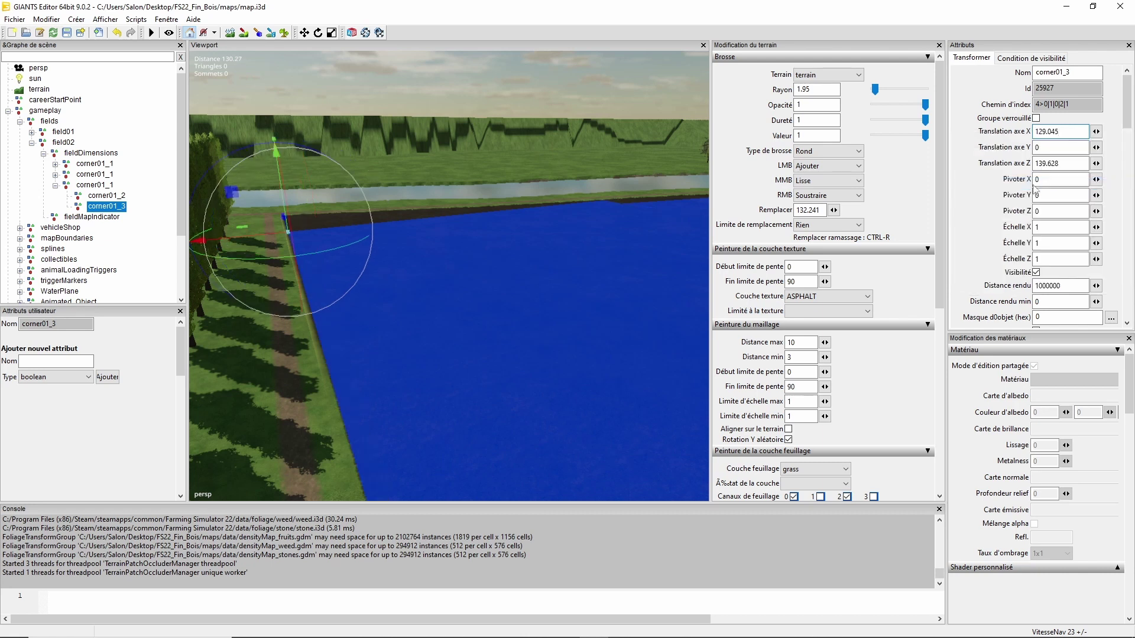
# Move the third area's corner01_1 along its X axis to about 242.4 so it slightly overlaps the neighbouring area
pyautogui.keyDown('alt'); pyautogui.moveTo(479, 226); pyautogui.dragTo(485, 235); pyautogui.keyUp('alt')
pyautogui.keyDown('alt'); pyautogui.moveTo(485, 235); pyautogui.dragTo(549, 311, button='middle'); pyautogui.keyUp('alt')
pyautogui.scroll(3, 692, 217)
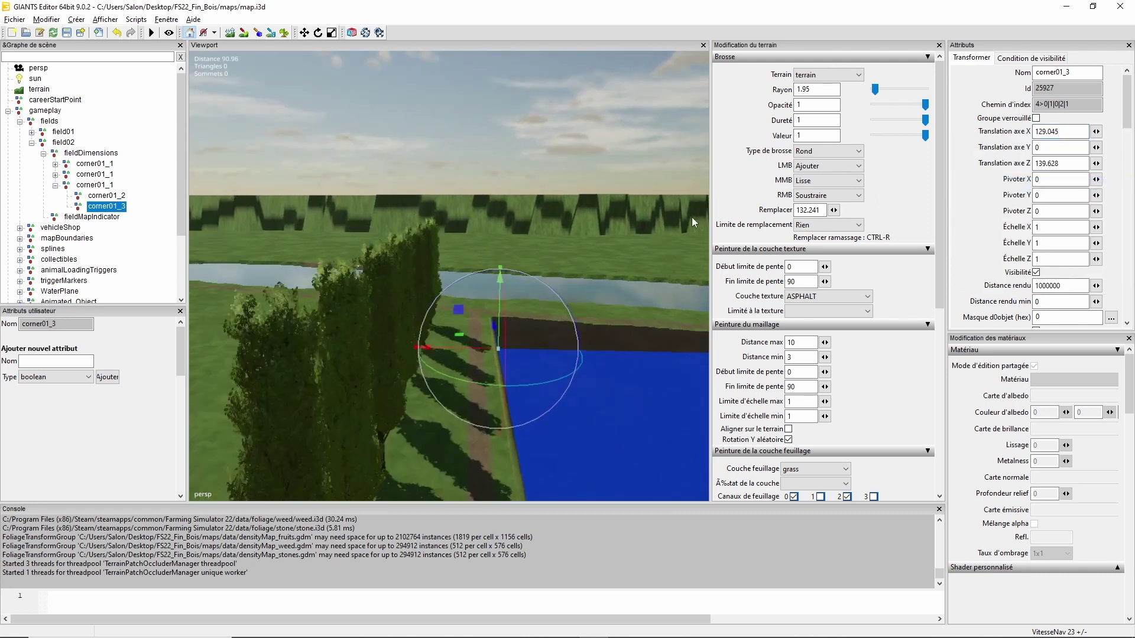
pyautogui.keyDown('alt'); pyautogui.moveTo(692, 217); pyautogui.dragTo(701, 282); pyautogui.keyUp('alt')
pyautogui.moveTo(700, 282); pyautogui.dragTo(483, 253, button='right')
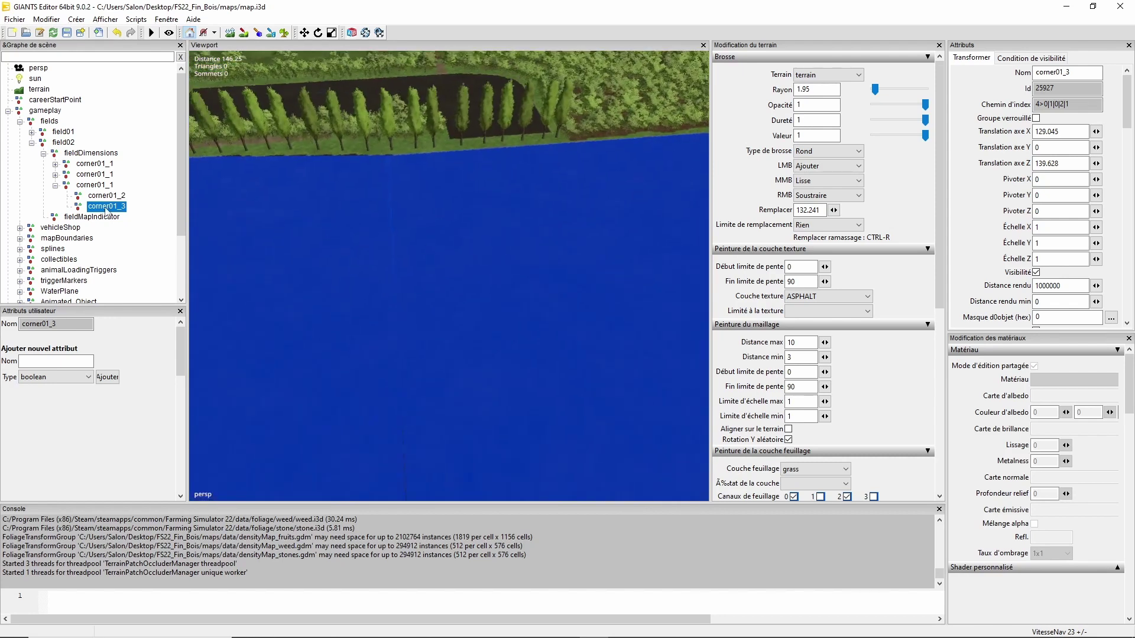
pyautogui.click(96, 186)
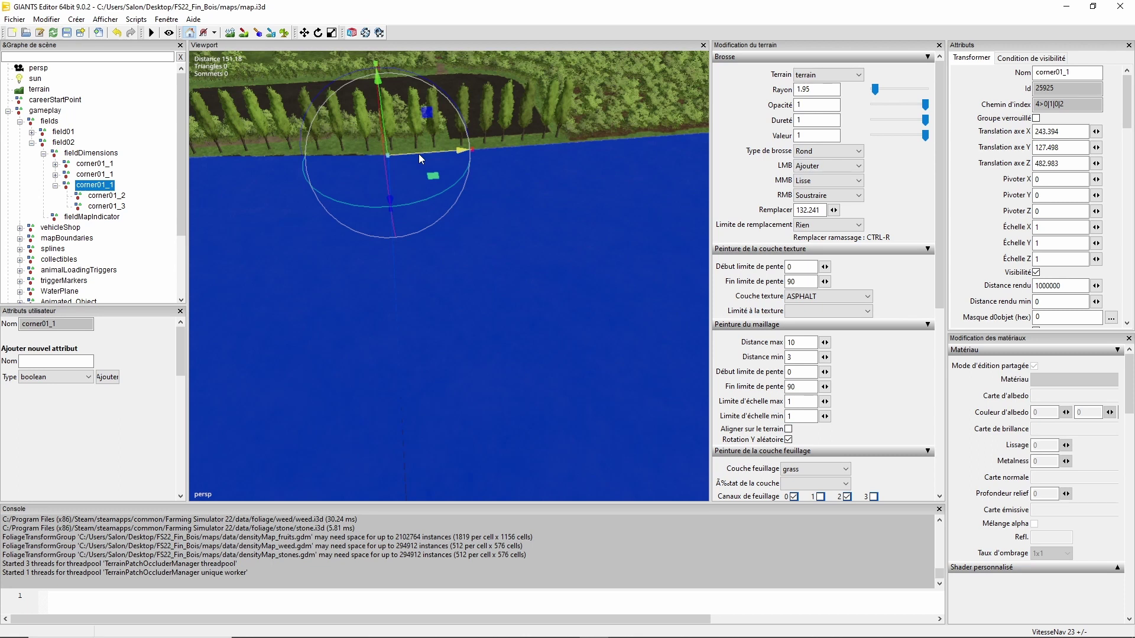
pyautogui.moveTo(418, 154); pyautogui.dragTo(416, 154)
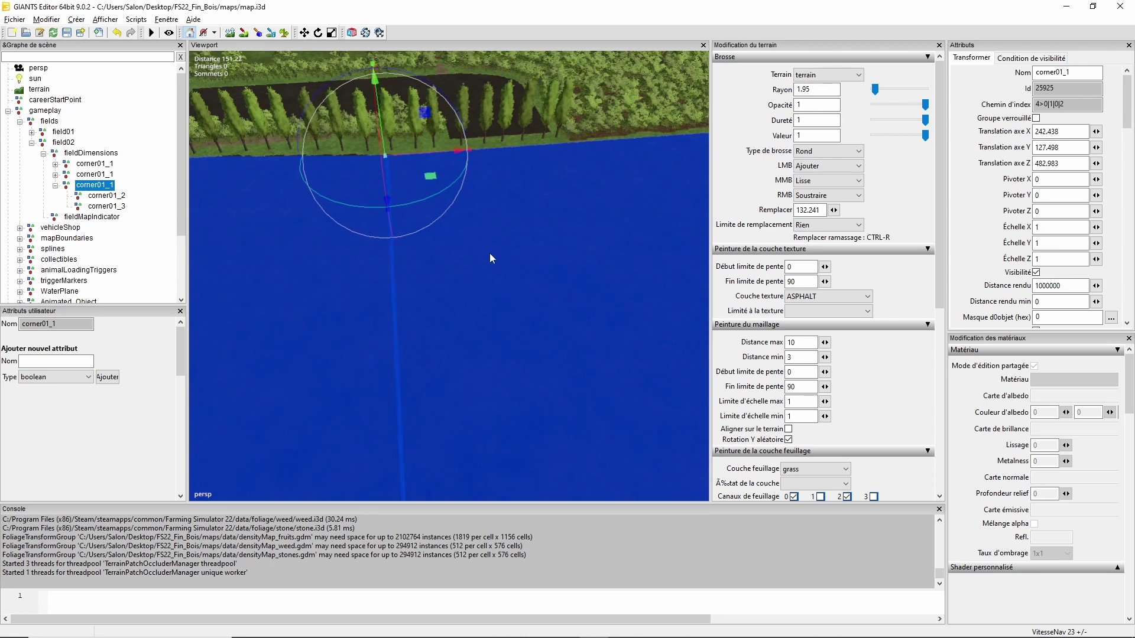
# Move the third area's corner01_2 along its X axis to about 130, out to the bare field's tree-side border
pyautogui.moveTo(490, 259); pyautogui.dragTo(467, 329, button='right')
pyautogui.moveTo(551, 242); pyautogui.dragTo(359, 253, button='right')
pyautogui.click(109, 195)
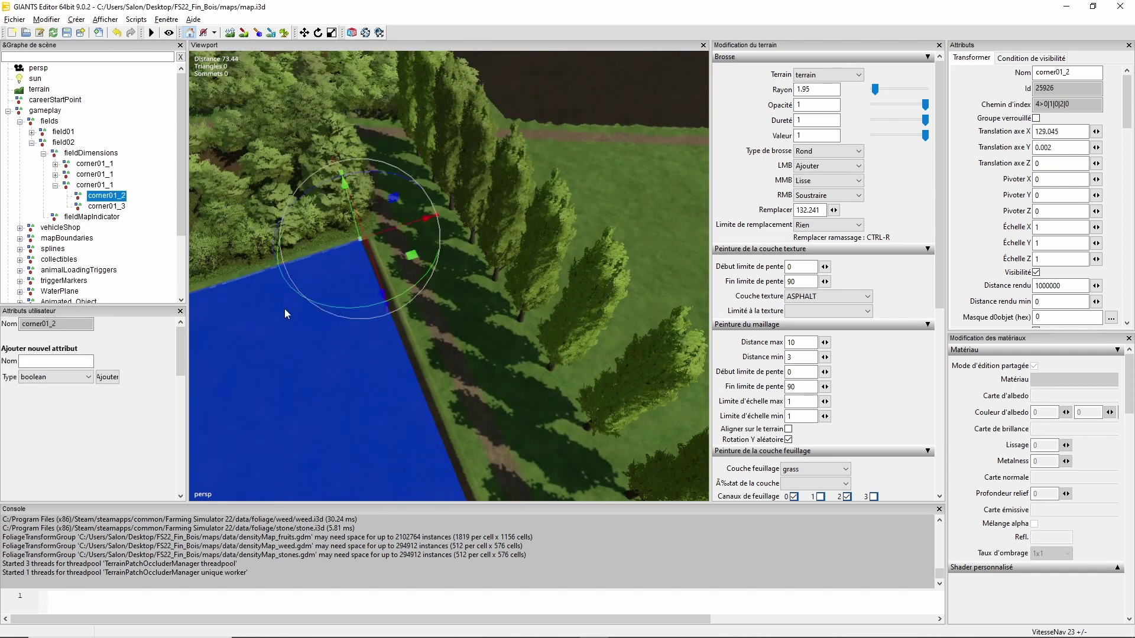
pyautogui.keyDown('alt'); pyautogui.moveTo(285, 309); pyautogui.dragTo(385, 254, button='right'); pyautogui.keyUp('alt')
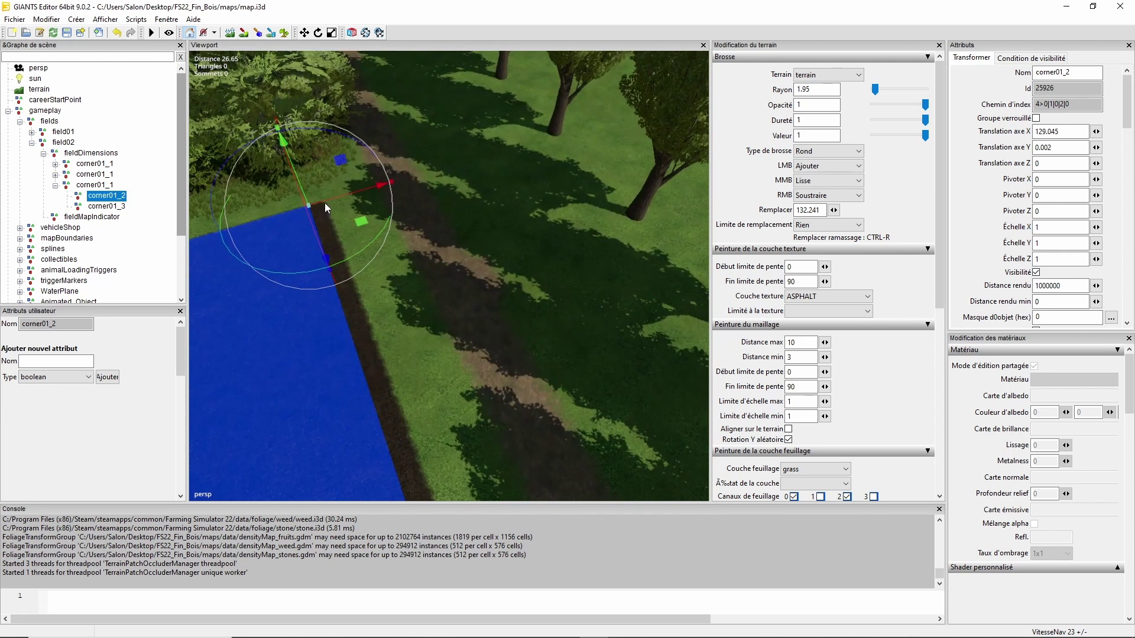
pyautogui.moveTo(325, 203); pyautogui.dragTo(343, 201)
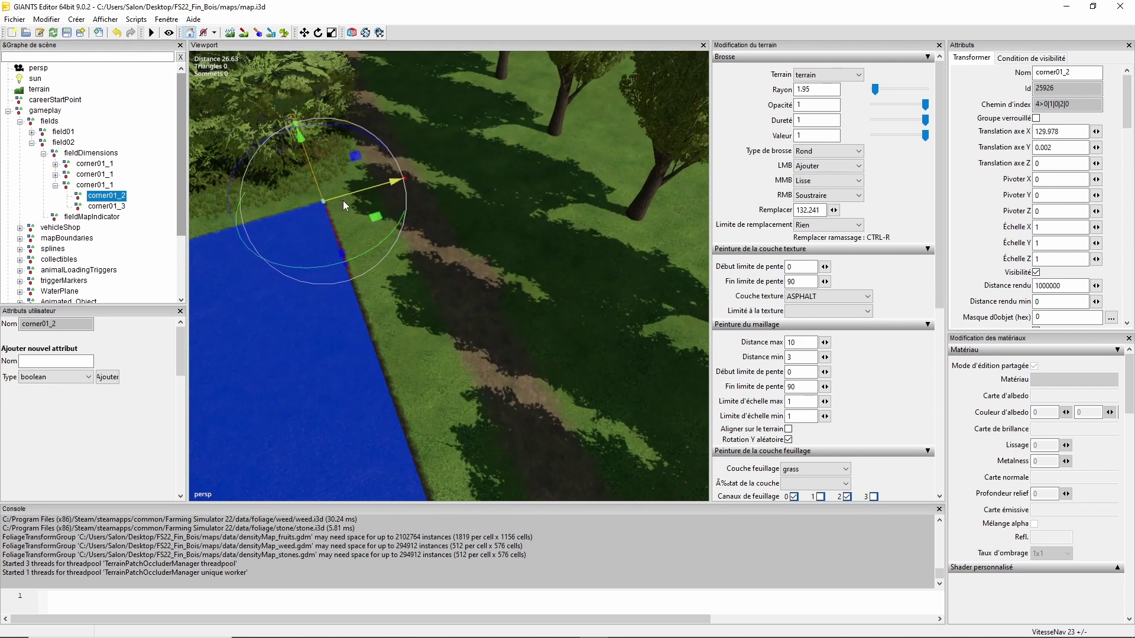
pyautogui.keyDown('alt'); pyautogui.moveTo(337, 207); pyautogui.dragTo(400, 268, button='middle'); pyautogui.keyUp('alt')
pyautogui.keyDown('alt'); pyautogui.moveTo(401, 269); pyautogui.dragTo(435, 271, button='right'); pyautogui.keyUp('alt')
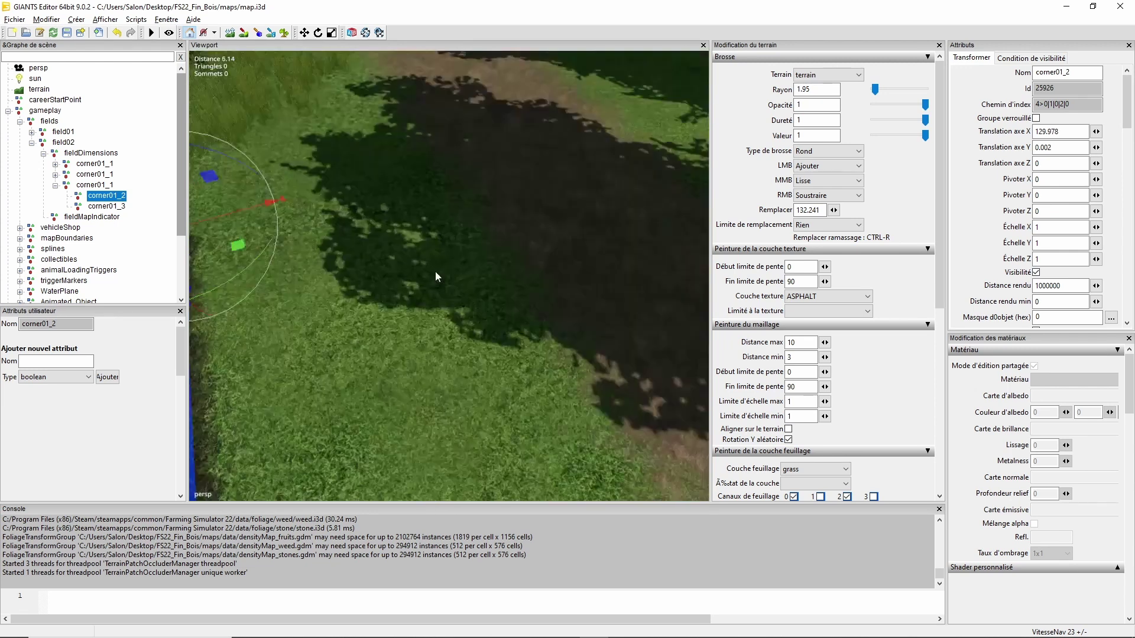
pyautogui.scroll(-1, 435, 277)
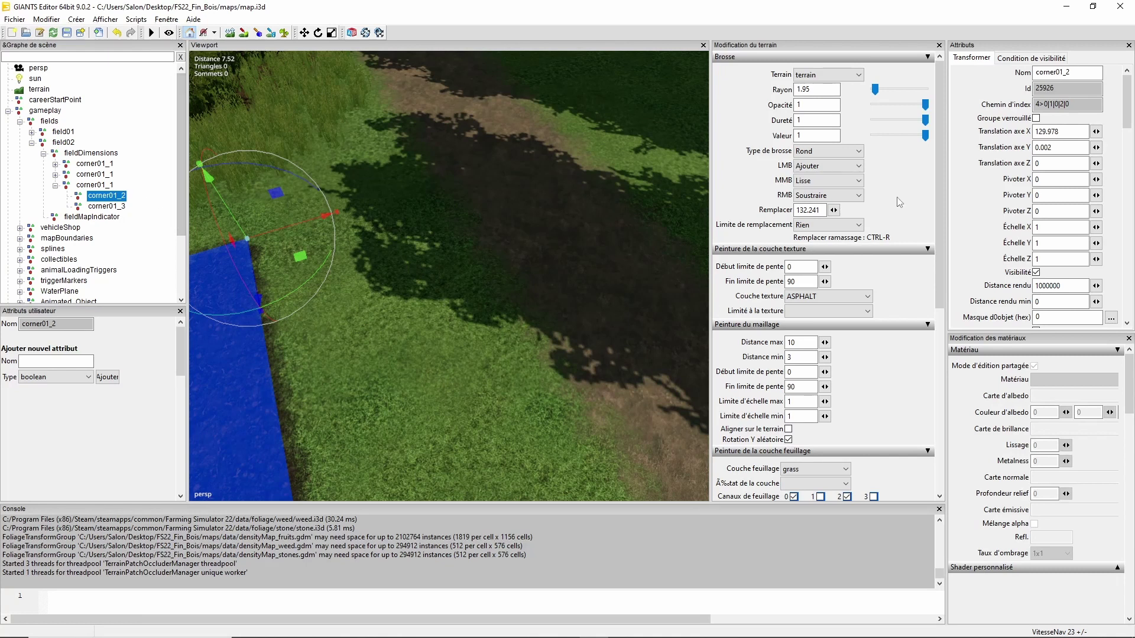
# Copy corner01_2's X translation of 129.978 into the third area's corner01_3 X translation
pyautogui.rightClick(1069, 131)
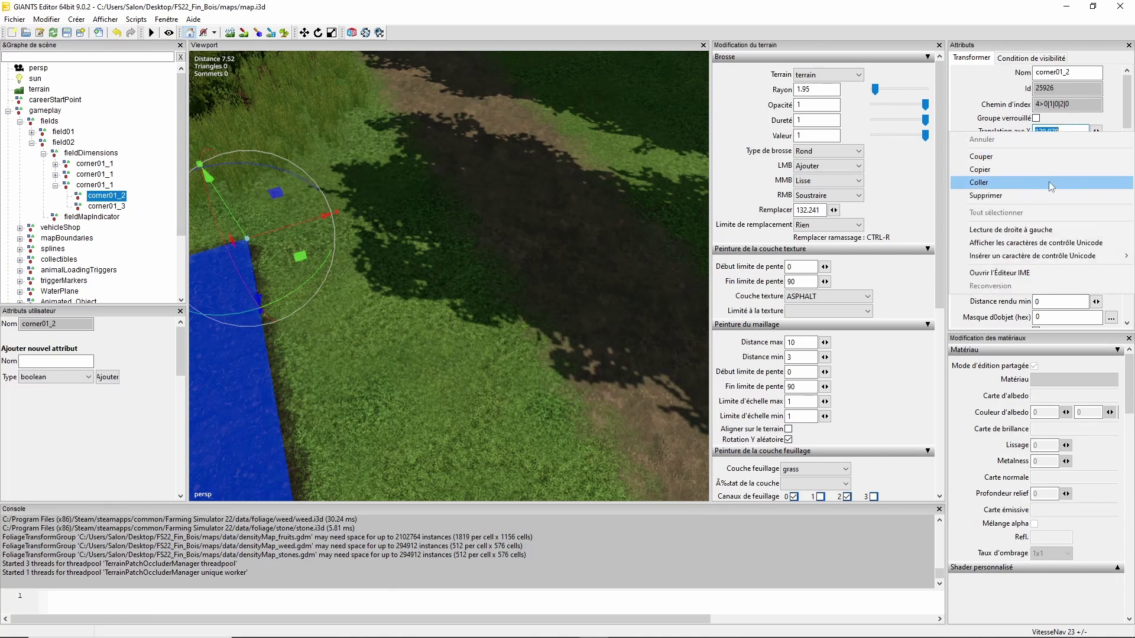
pyautogui.click(1049, 172)
pyautogui.hotkey('ctrl', 'c')
pyautogui.click(118, 207)
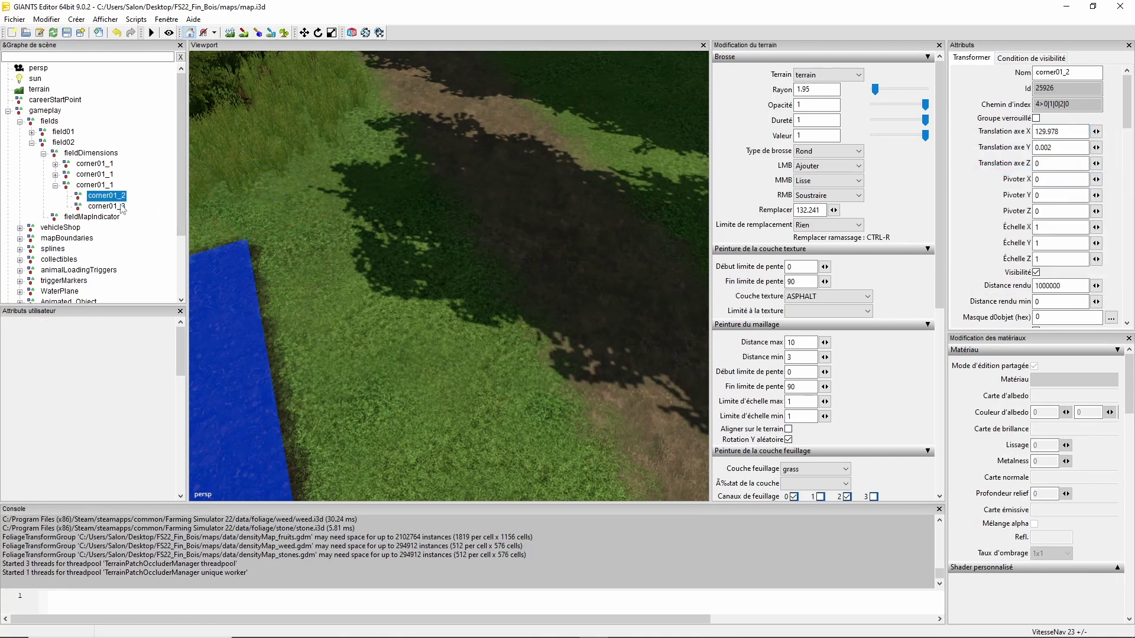
pyautogui.rightClick(1054, 133)
pyautogui.click(1037, 182)
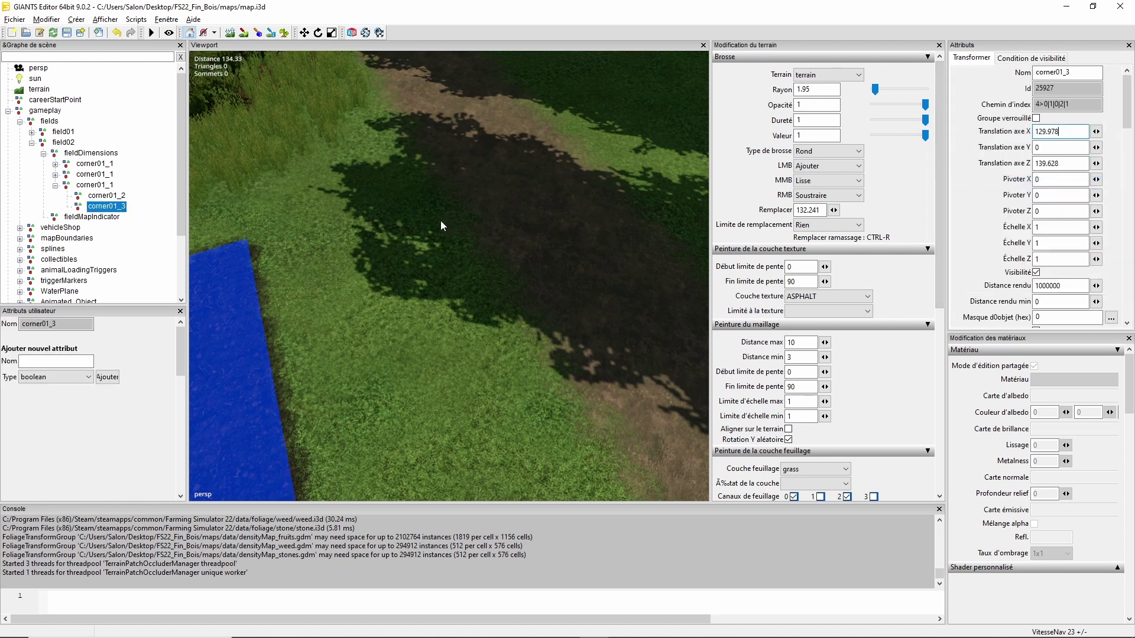
# Examine the third area's corner01_3 and the uncovered strip of bare field between it and the riverside path
pyautogui.keyDown('alt'); pyautogui.moveTo(441, 221); pyautogui.dragTo(127, 201); pyautogui.keyUp('alt')
pyautogui.moveTo(450, 145)
pyautogui.keyDown('alt'); pyautogui.mouseDown(button='middle')
pyautogui.moveTo(521, 358)
pyautogui.moveTo(425, 312)
pyautogui.moveTo(478, 378)
pyautogui.mouseUp(button='middle'); pyautogui.keyUp('alt')
pyautogui.scroll(5, 664, 233)
pyautogui.keyDown('alt'); pyautogui.moveTo(486, 279); pyautogui.dragTo(517, 336, button='middle'); pyautogui.keyUp('alt')
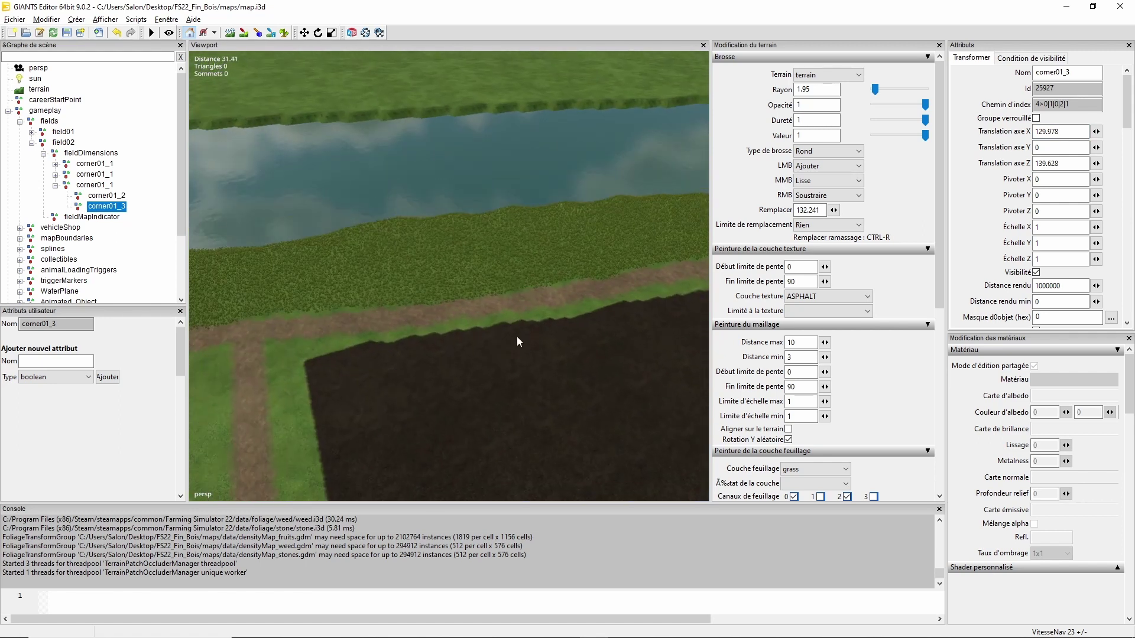
pyautogui.moveTo(518, 342); pyautogui.dragTo(357, 231, button='right')
pyautogui.moveTo(595, 321)
pyautogui.mouseDown(button='right')
pyautogui.moveTo(615, 385)
pyautogui.moveTo(572, 363)
pyautogui.moveTo(515, 286)
pyautogui.moveTo(475, 257)
pyautogui.moveTo(492, 267)
pyautogui.moveTo(485, 253)
pyautogui.moveTo(461, 263)
pyautogui.mouseUp(button='right')
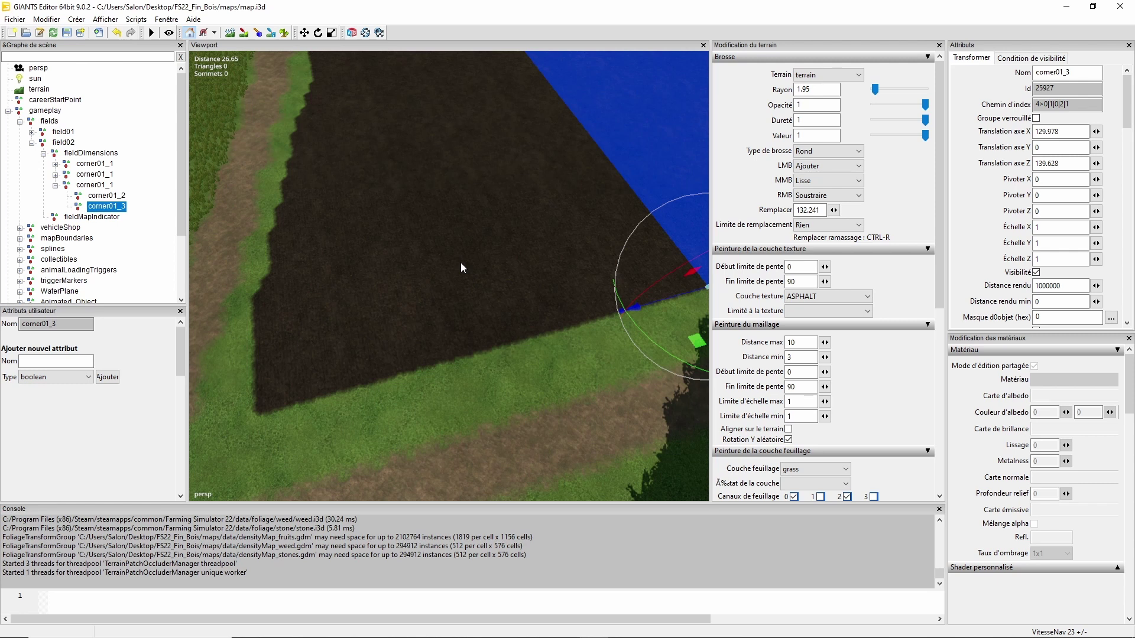
pyautogui.keyDown('alt'); pyautogui.moveTo(512, 225); pyautogui.dragTo(398, 253, button='middle'); pyautogui.keyUp('alt')
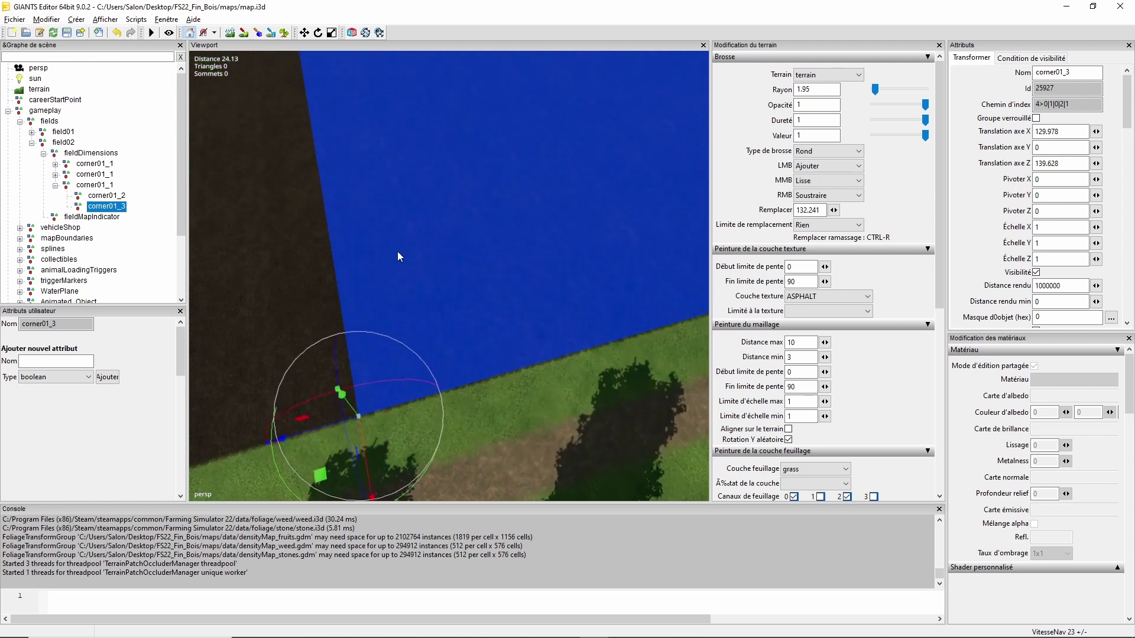
pyautogui.keyDown('alt'); pyautogui.moveTo(398, 252); pyautogui.dragTo(360, 267); pyautogui.keyUp('alt')
pyautogui.keyDown('alt'); pyautogui.moveTo(360, 267); pyautogui.dragTo(385, 244, button='right'); pyautogui.keyUp('alt')
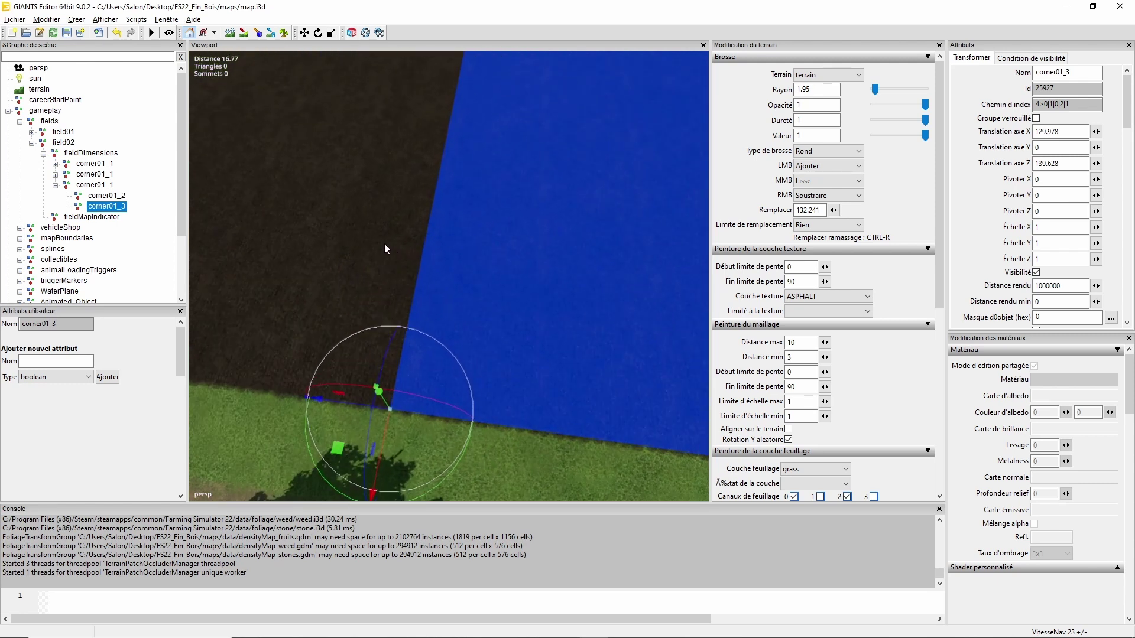
# Duplicate the third corner01_1 group and place the copy at the third area's corner01_3, about X 372.4 and Z 622.6
pyautogui.click(56, 185)
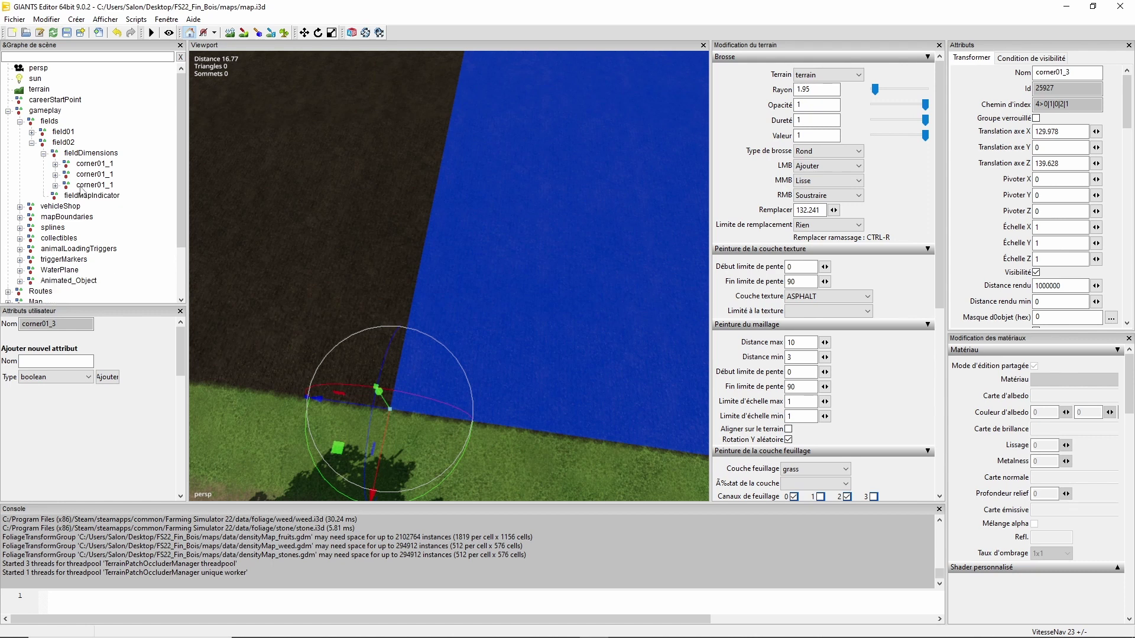
pyautogui.click(86, 185)
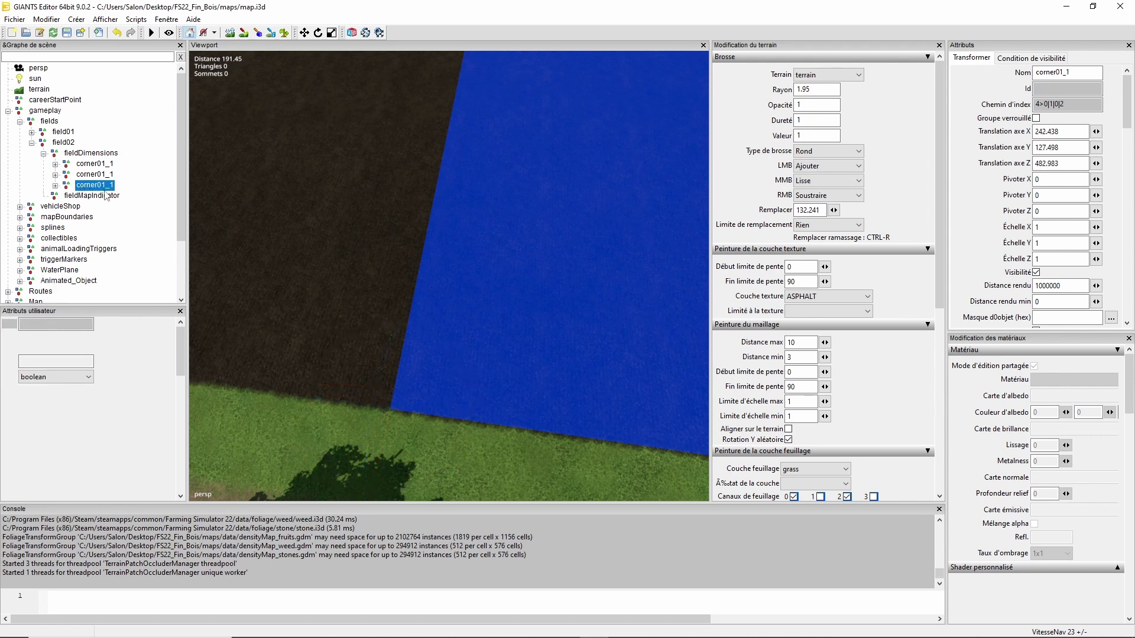
pyautogui.hotkey('ctrl', 'd')
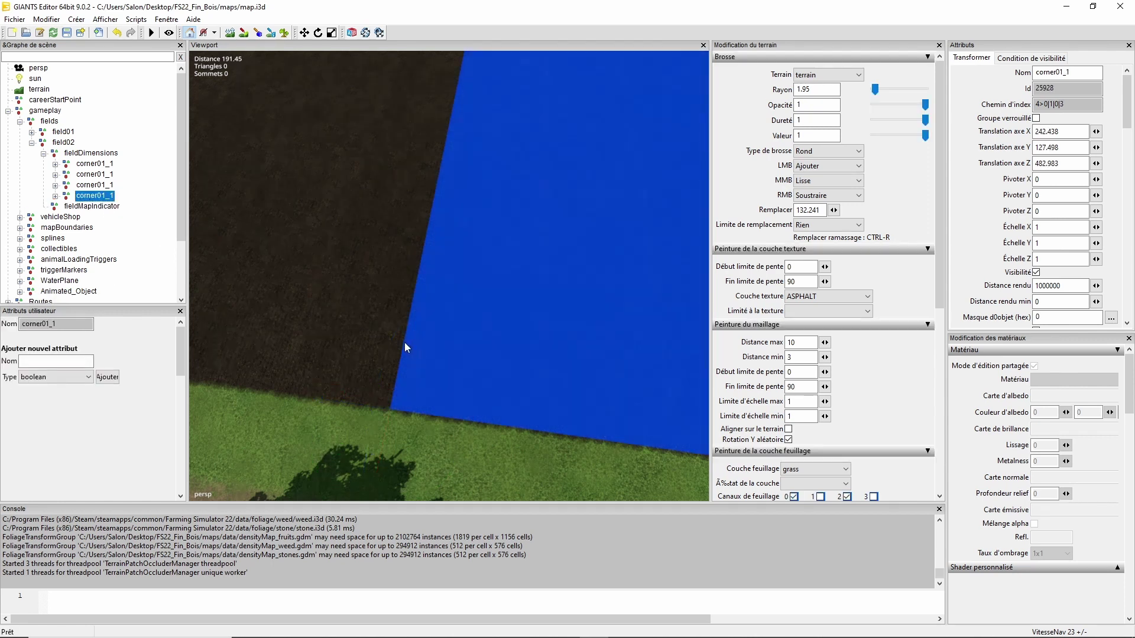
pyautogui.keyDown('alt'); pyautogui.moveTo(377, 302); pyautogui.dragTo(351, 313); pyautogui.keyUp('alt')
pyautogui.scroll(4, 403, 351)
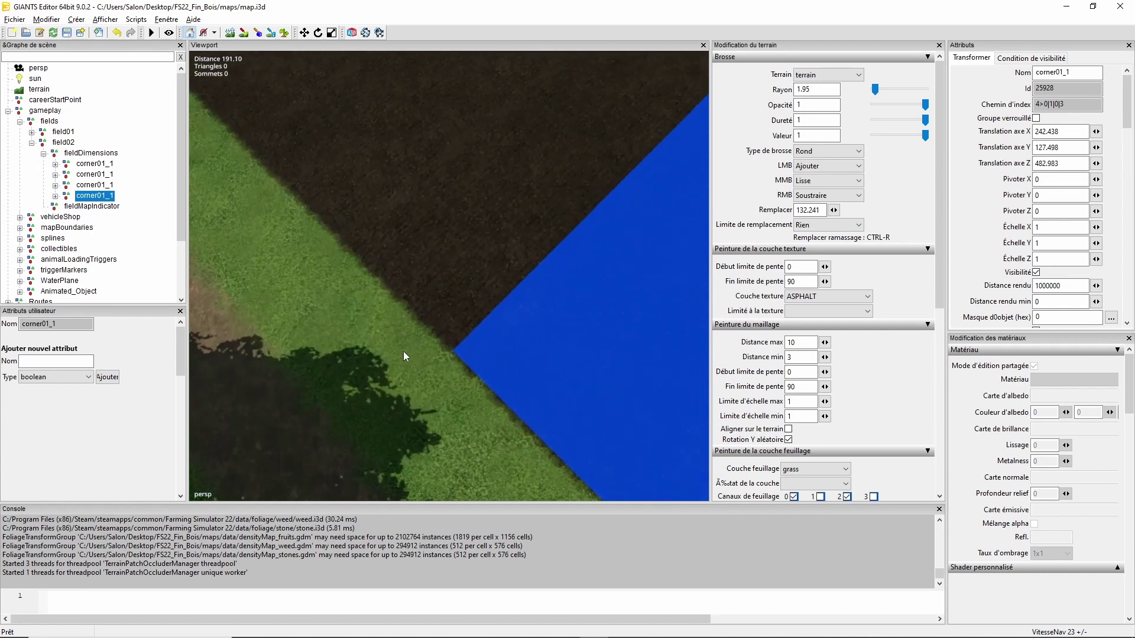
pyautogui.moveTo(417, 349); pyautogui.dragTo(392, 275, button='middle')
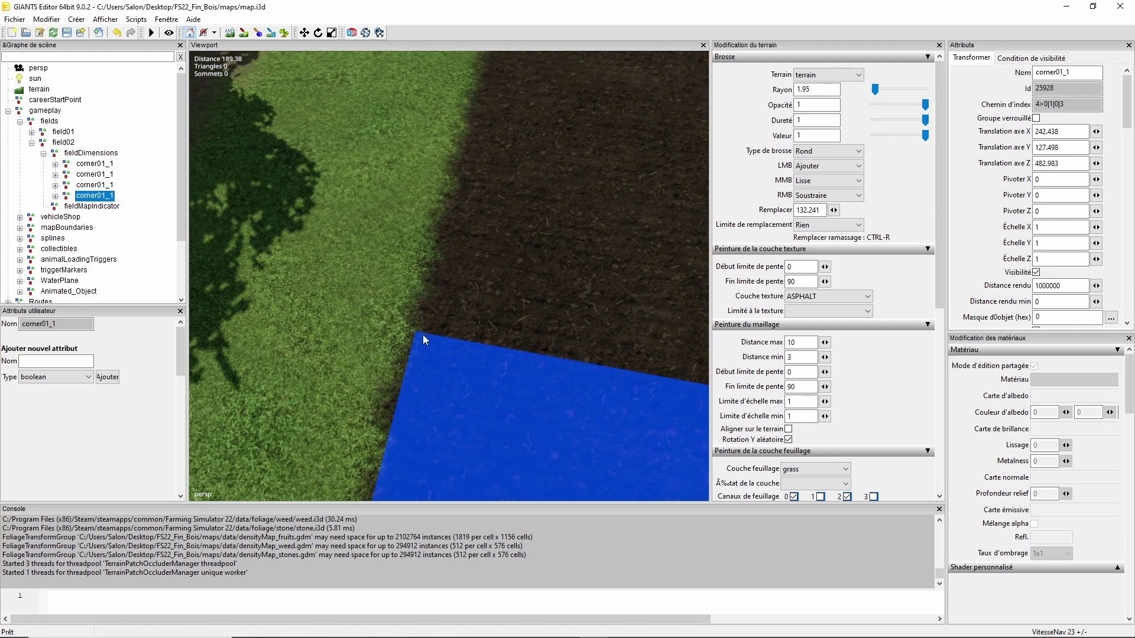
pyautogui.hotkey('ctrl', 'b')
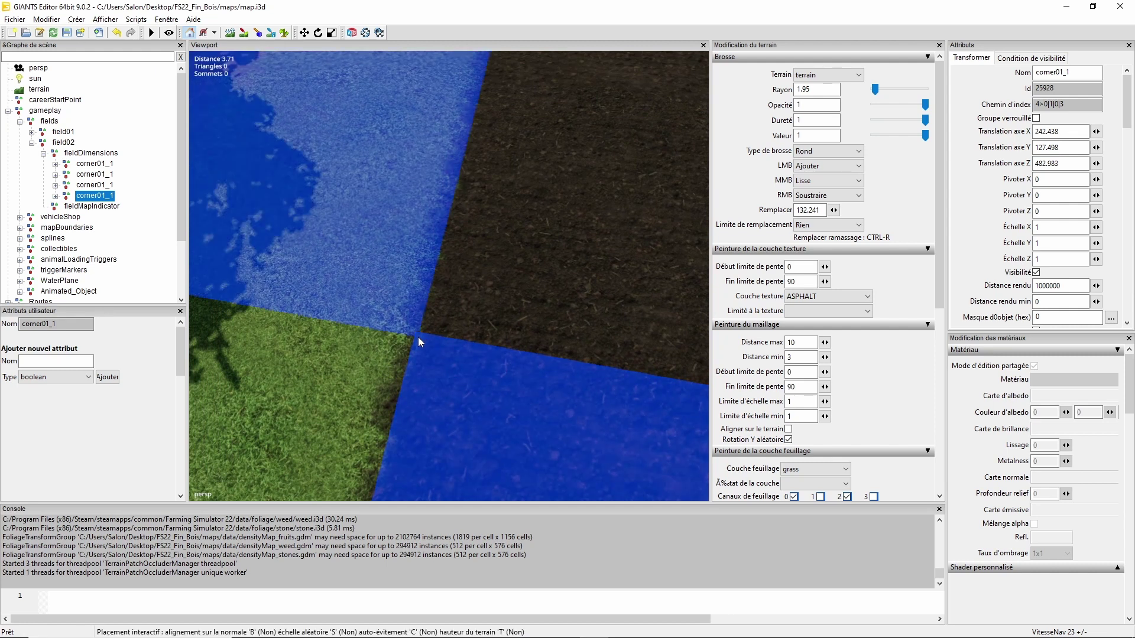
pyautogui.click(418, 342)
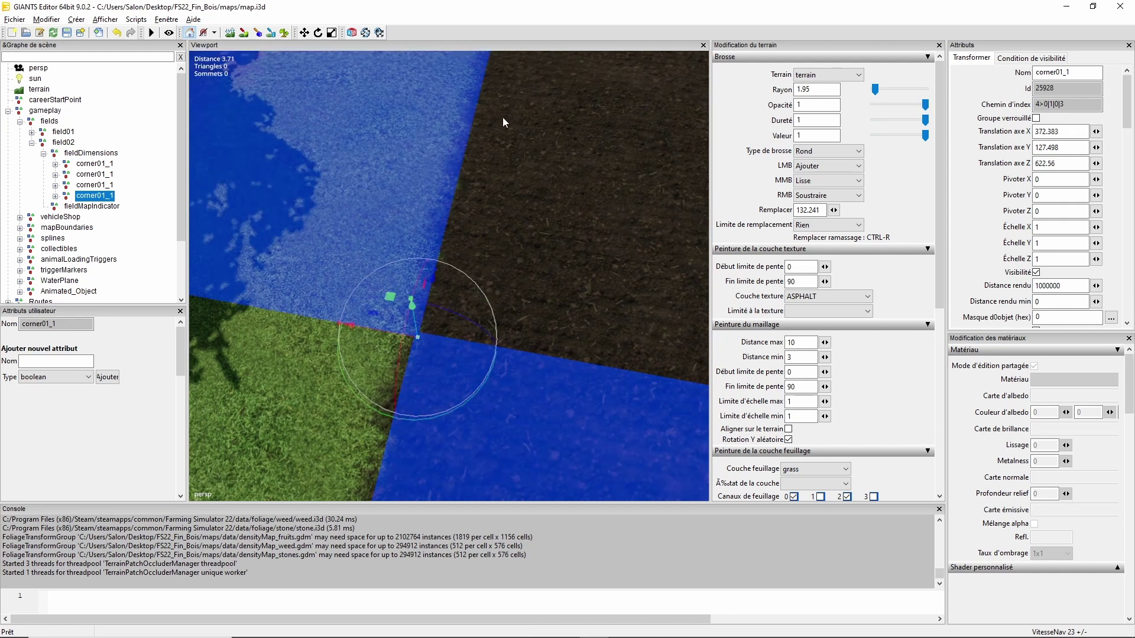
# Place the fourth area's corner01_2 on the bare field's outer corner, about Z 24.8, and set its X translation to 0
pyautogui.keyDown('alt'); pyautogui.moveTo(502, 117); pyautogui.dragTo(473, 220, button='middle'); pyautogui.keyUp('alt')
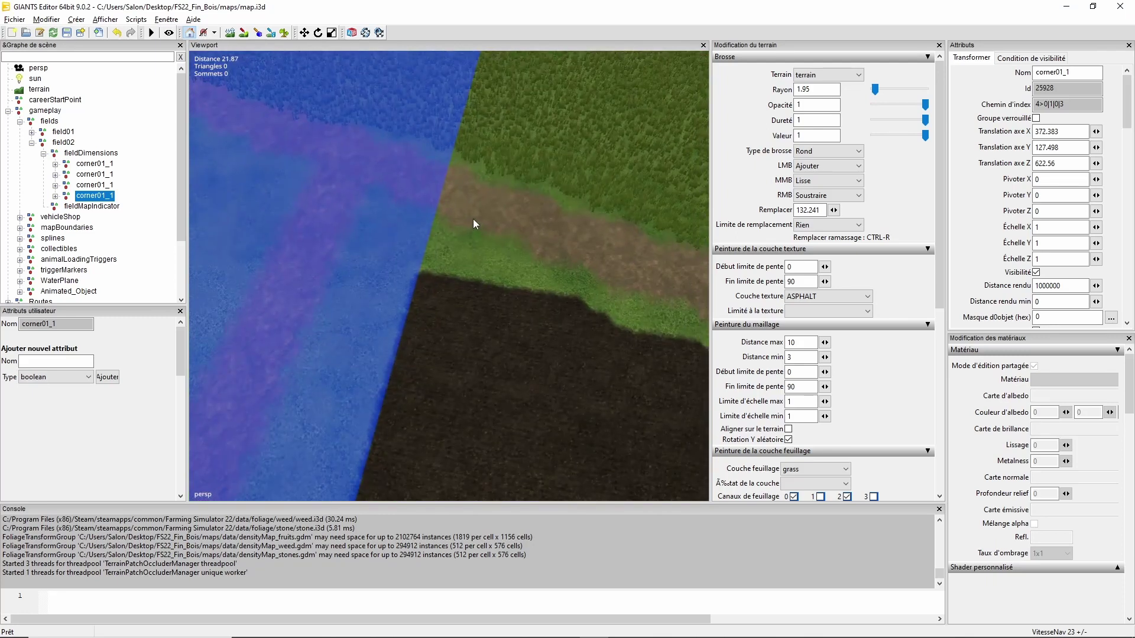
pyautogui.click(55, 196)
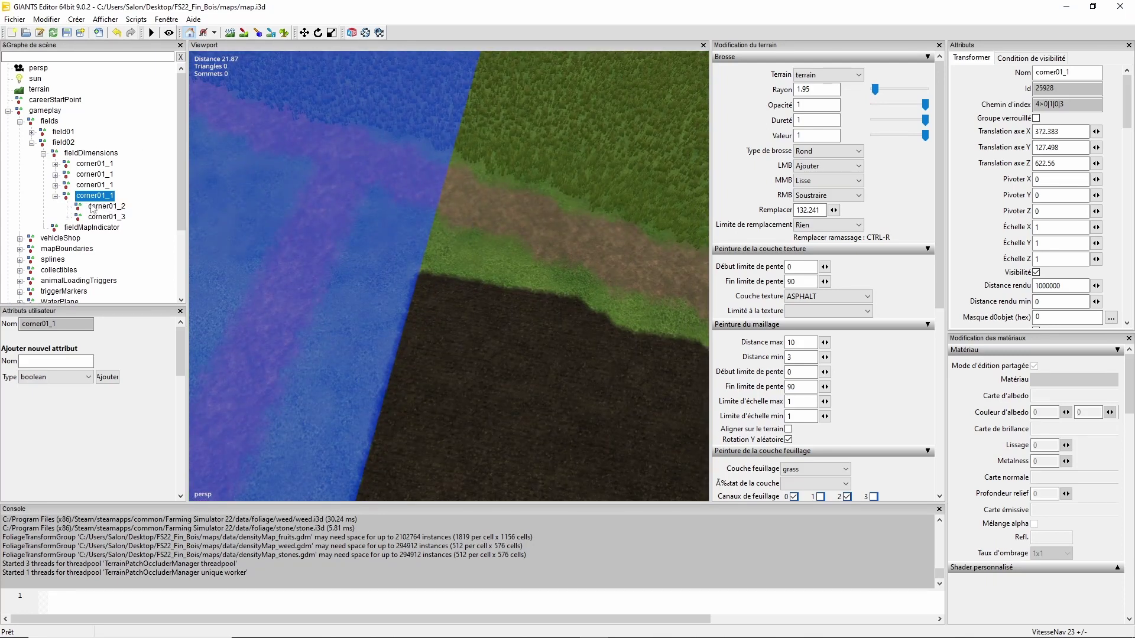
pyautogui.click(106, 206)
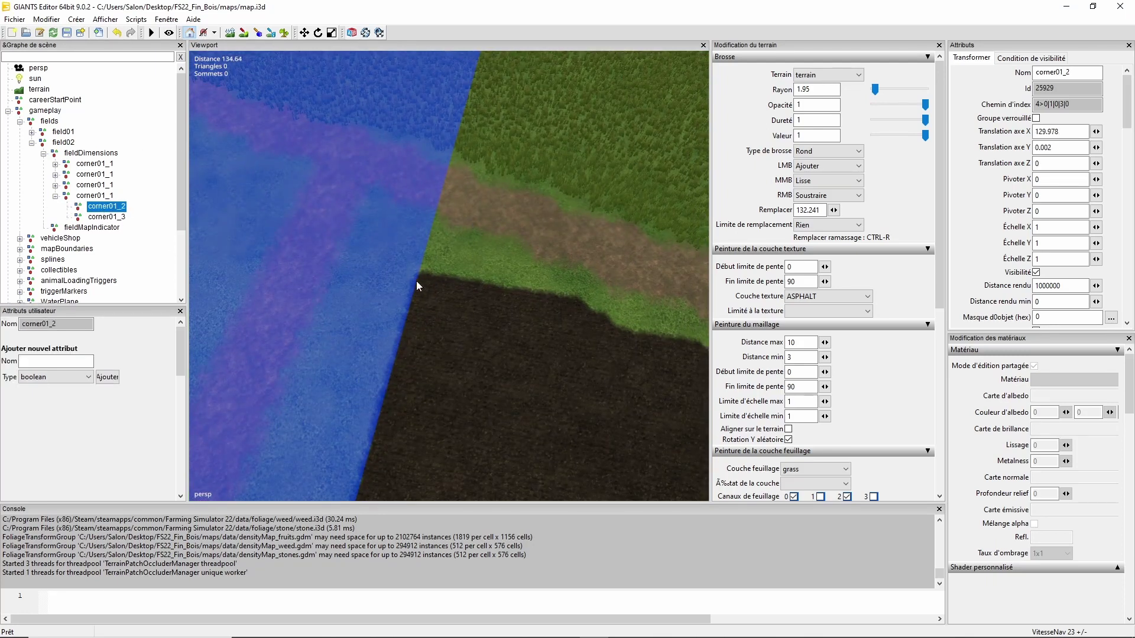
pyautogui.hotkey('ctrl', 'b')
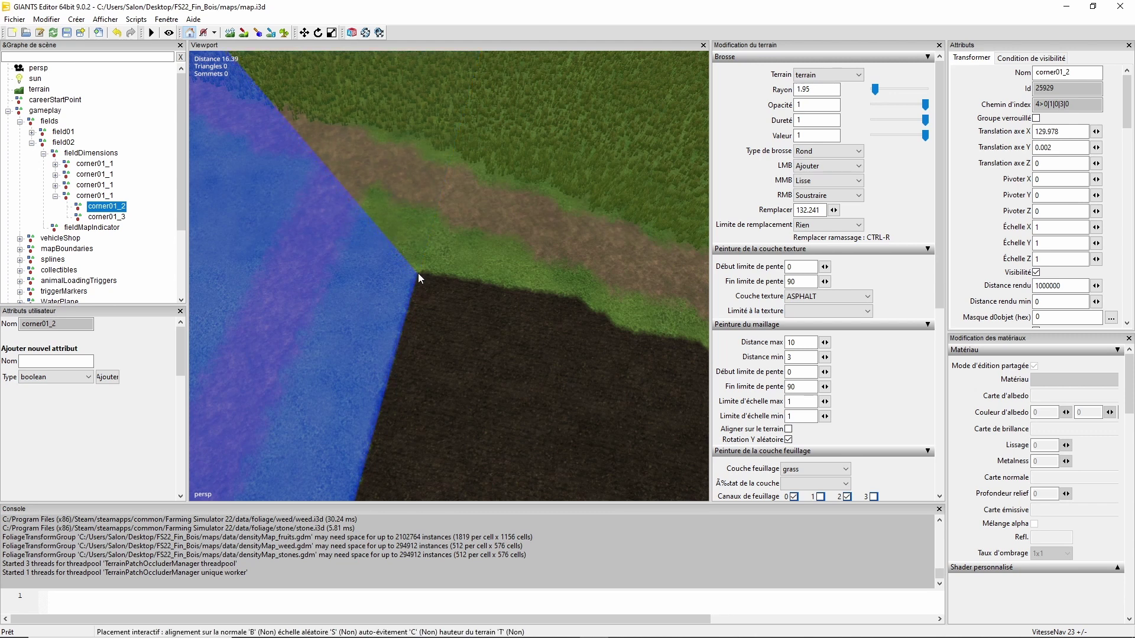
pyautogui.click(417, 273)
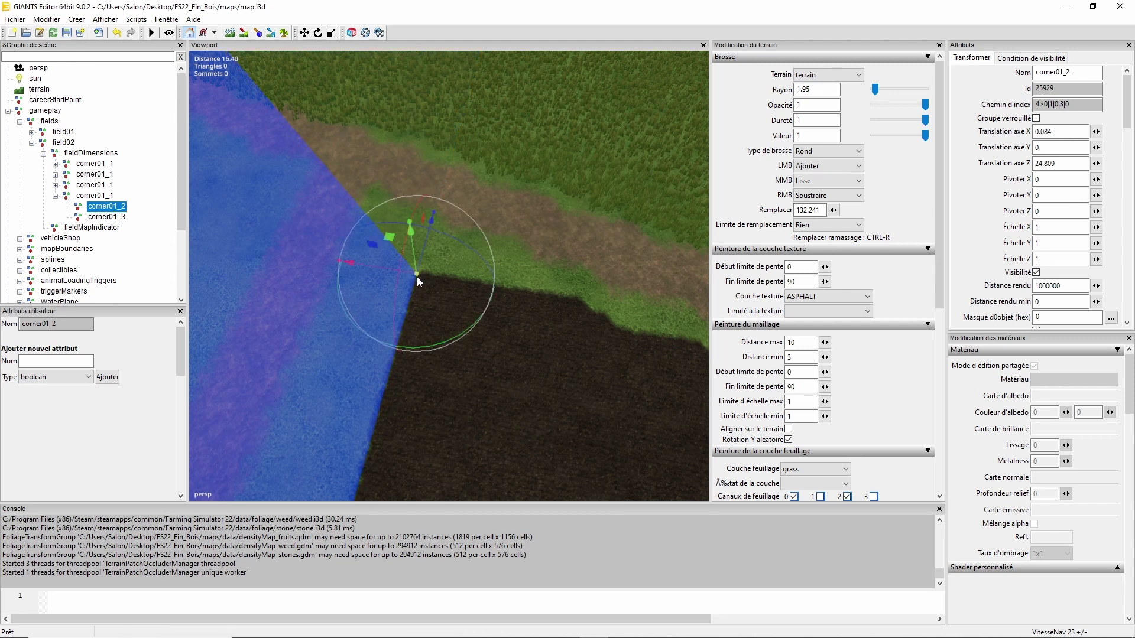
pyautogui.doubleClick(1059, 133)
pyautogui.write('0')
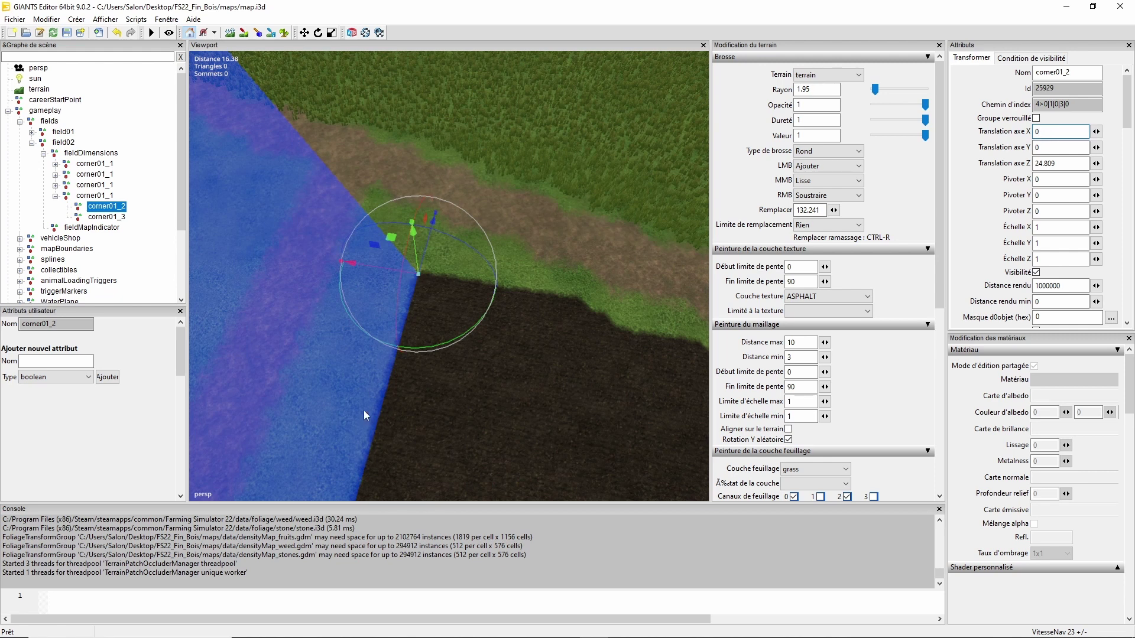
# Place the fourth area's corner01_3 on the field's riverside edge beside the path, at about X -95.5 and Z 5.7
pyautogui.click(109, 218)
pyautogui.click(108, 217)
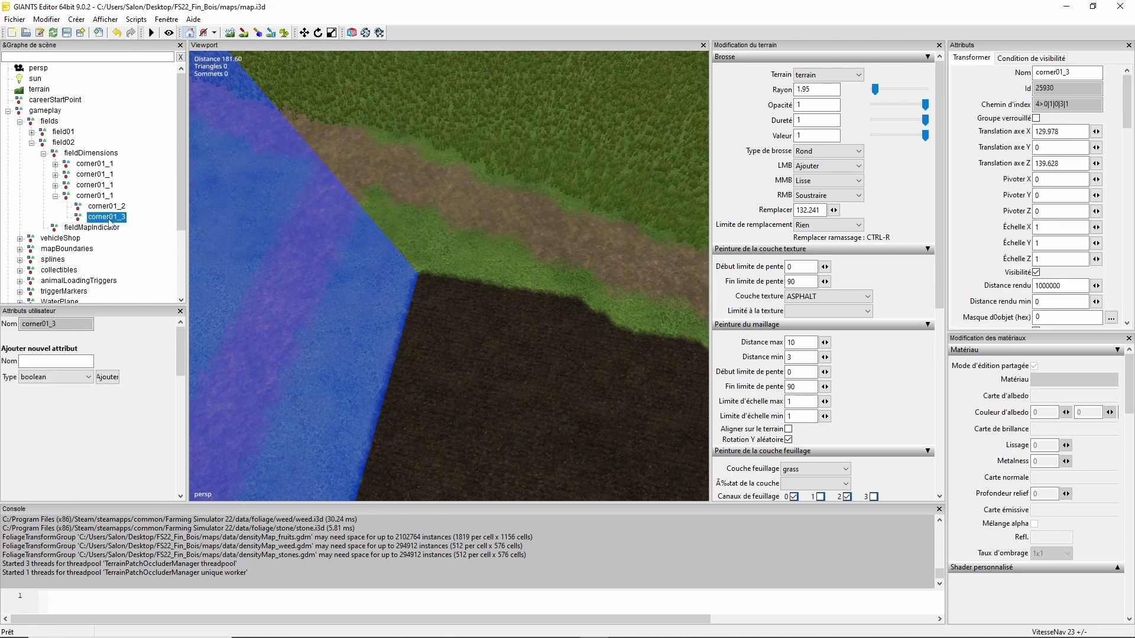
pyautogui.keyDown('alt'); pyautogui.moveTo(467, 275); pyautogui.dragTo(482, 190); pyautogui.keyUp('alt')
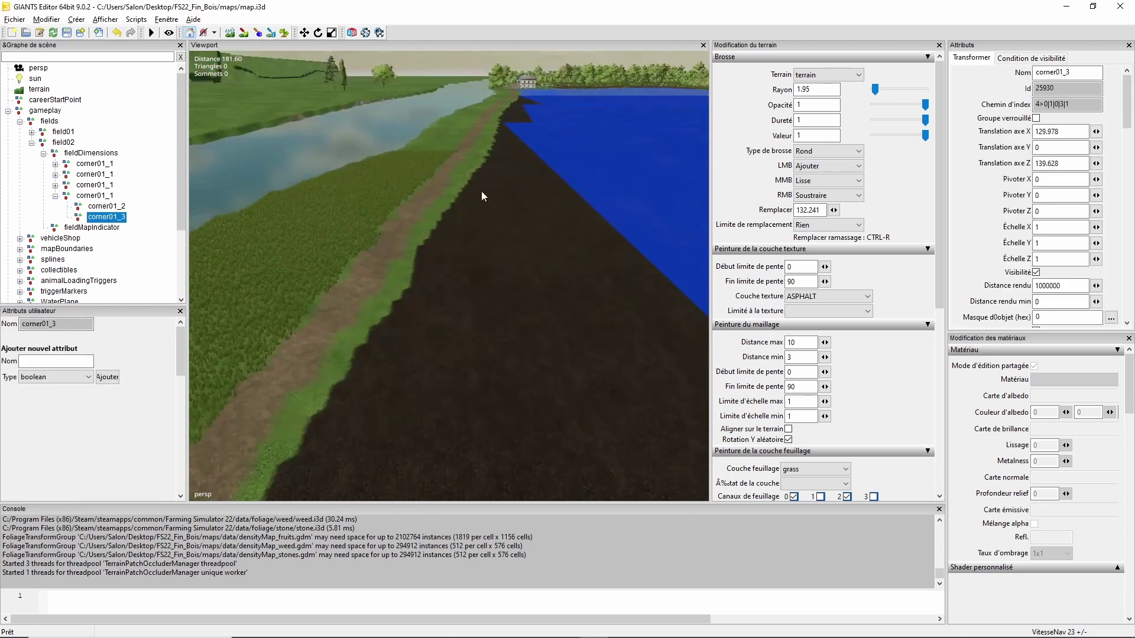
pyautogui.keyDown('alt'); pyautogui.moveTo(481, 190); pyautogui.dragTo(501, 311, button='middle'); pyautogui.keyUp('alt')
pyautogui.moveTo(501, 311); pyautogui.dragTo(462, 271, button='right')
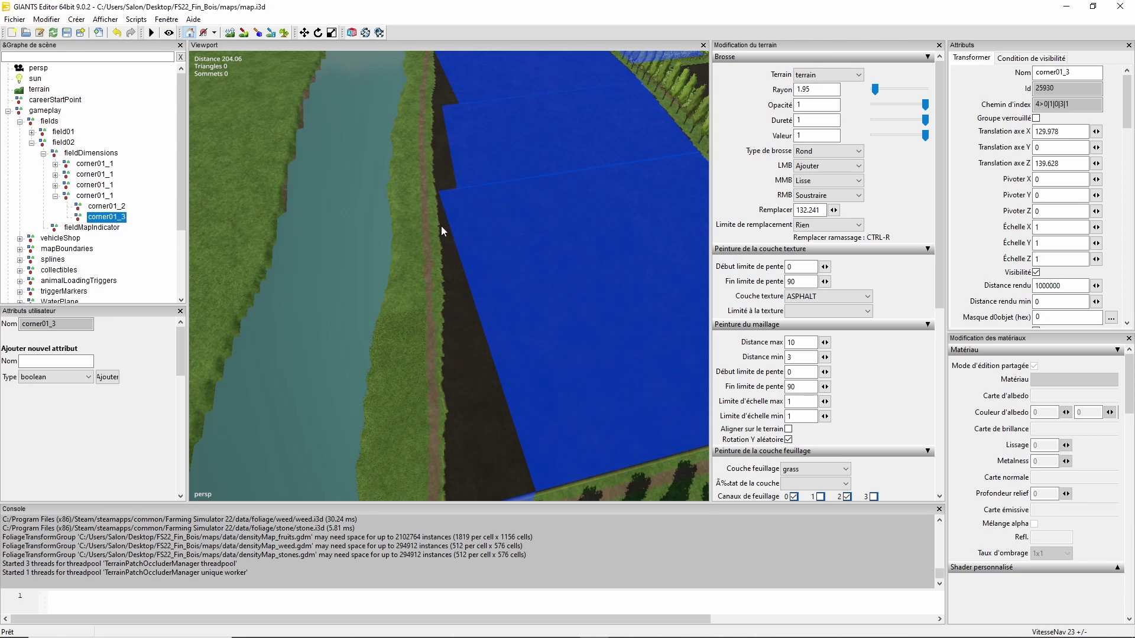
pyautogui.hotkey('ctrl', 'b')
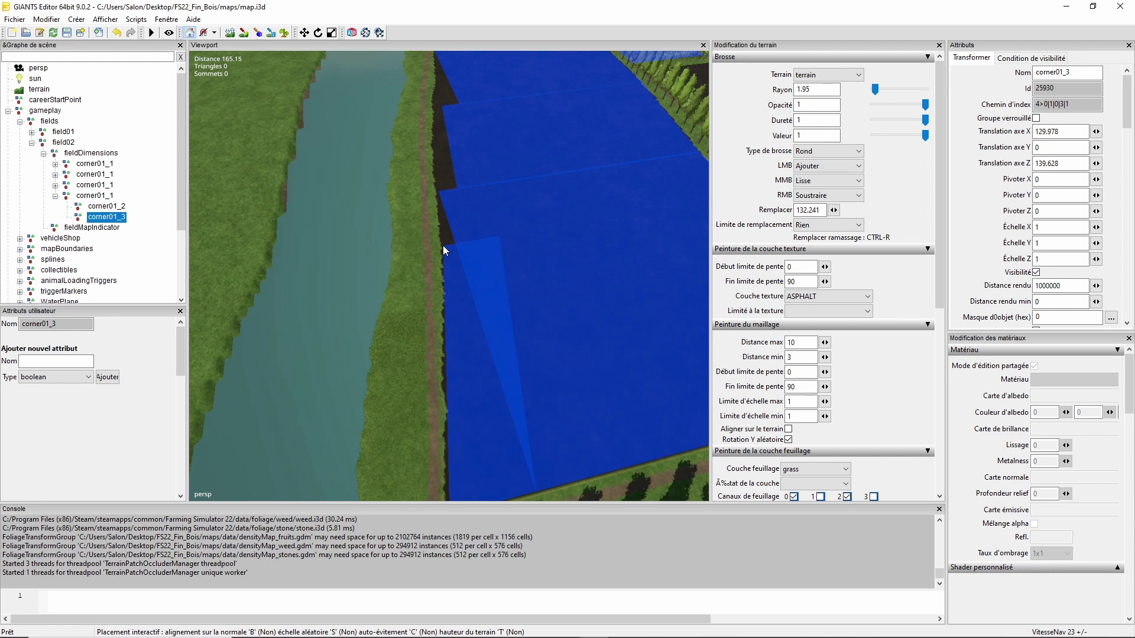
pyautogui.click(442, 246)
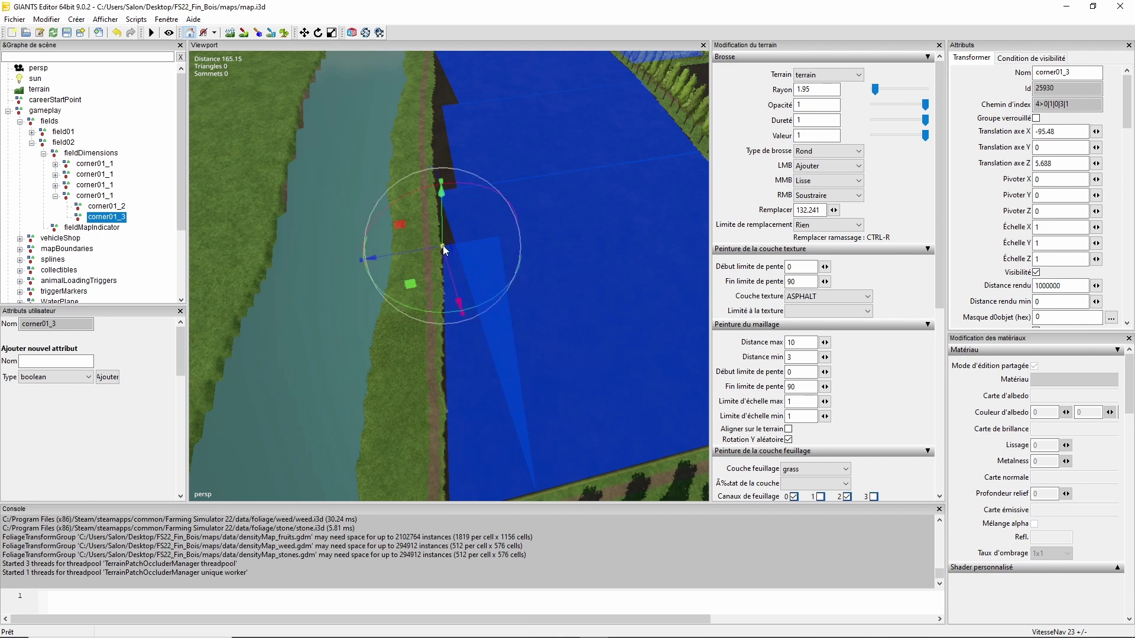
pyautogui.keyDown('alt'); pyautogui.moveTo(498, 242); pyautogui.dragTo(466, 280); pyautogui.keyUp('alt')
pyautogui.scroll(5, 594, 182)
pyautogui.keyDown('alt'); pyautogui.moveTo(626, 122); pyautogui.dragTo(509, 190, button='middle'); pyautogui.keyUp('alt')
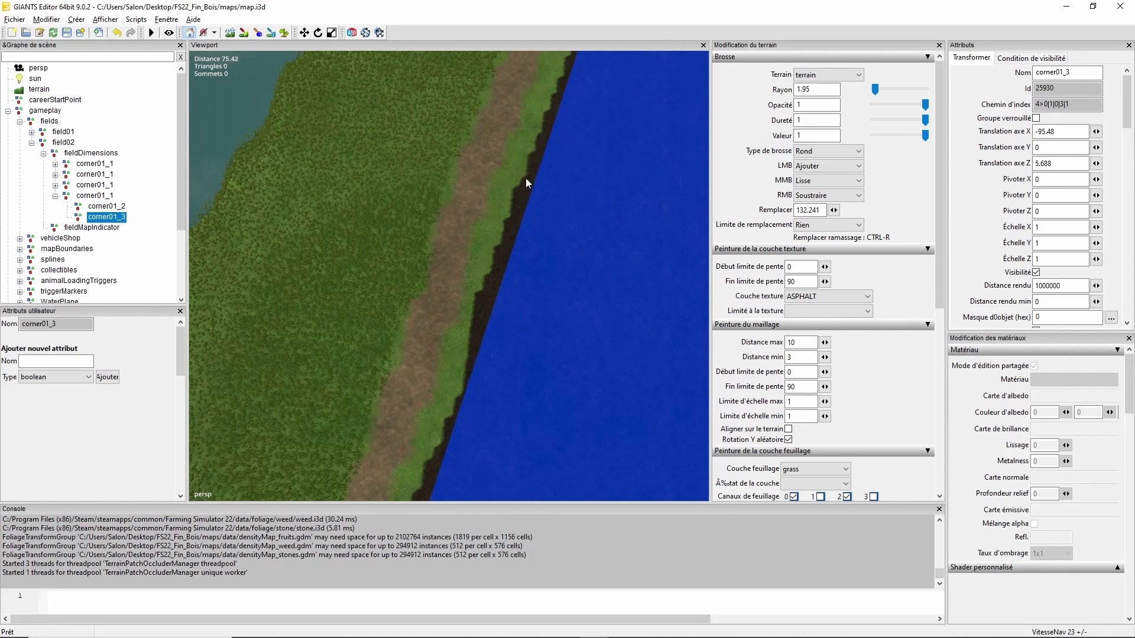
# Set the foliage painting layer to terrainDetail and inspect the uncovered strips of bare field along the riverside path
pyautogui.keyDown('alt'); pyautogui.moveTo(527, 178); pyautogui.dragTo(500, 224); pyautogui.keyUp('alt')
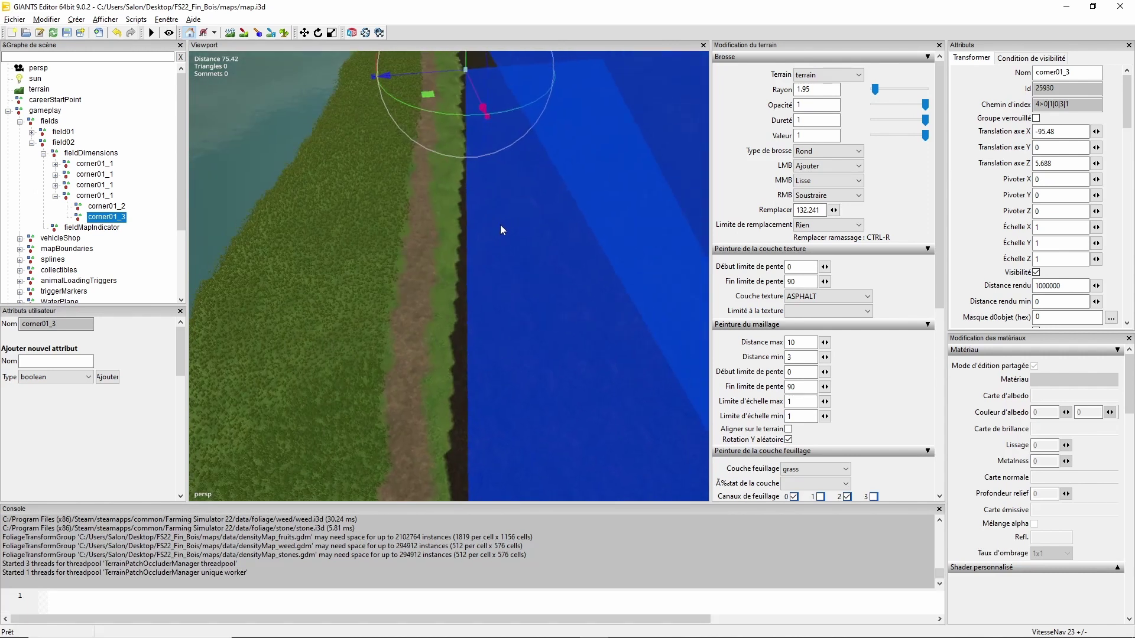
pyautogui.click(284, 33)
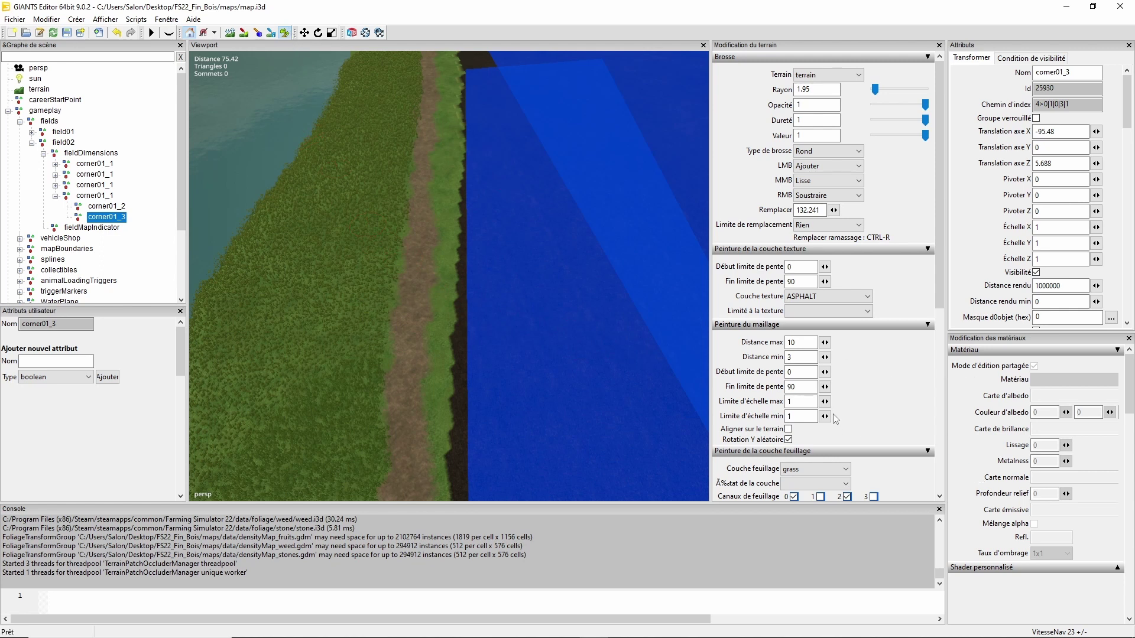
pyautogui.click(816, 469)
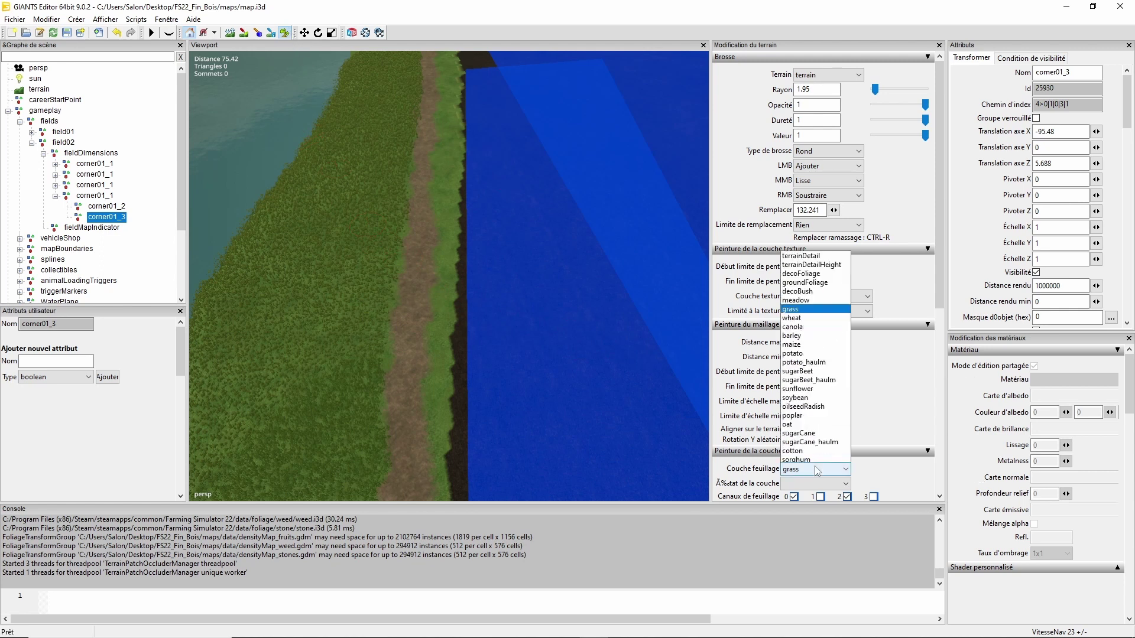
pyautogui.click(811, 217)
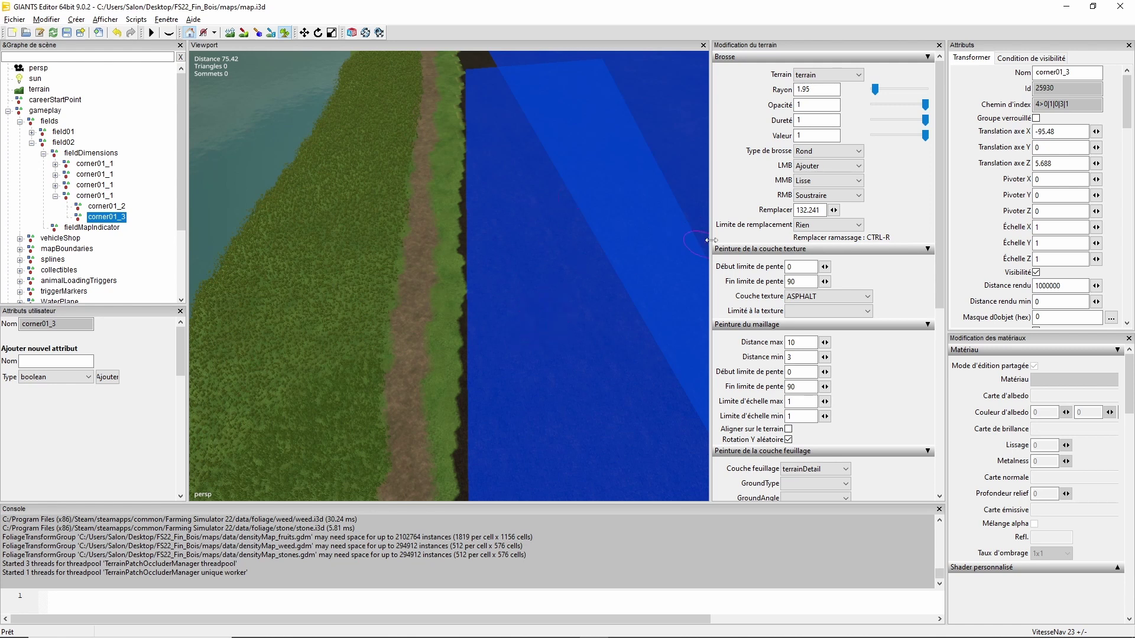
pyautogui.press('alt')
pyautogui.keyDown('alt'); pyautogui.moveTo(527, 245); pyautogui.dragTo(533, 181); pyautogui.keyUp('alt')
pyautogui.keyDown('alt'); pyautogui.moveTo(452, 275); pyautogui.dragTo(595, 232, button='right'); pyautogui.keyUp('alt')
pyautogui.keyDown('alt'); pyautogui.moveTo(594, 232); pyautogui.dragTo(533, 328); pyautogui.keyUp('alt')
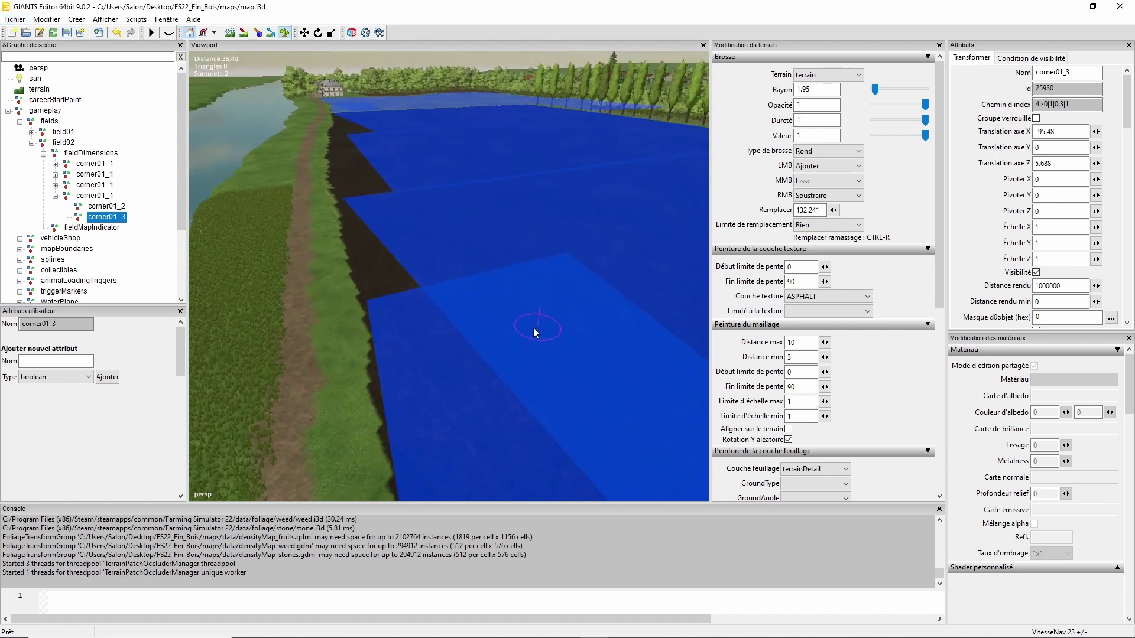
pyautogui.moveTo(488, 333)
pyautogui.mouseDown(button='right')
pyautogui.moveTo(502, 419)
pyautogui.moveTo(483, 422)
pyautogui.mouseUp(button='right')
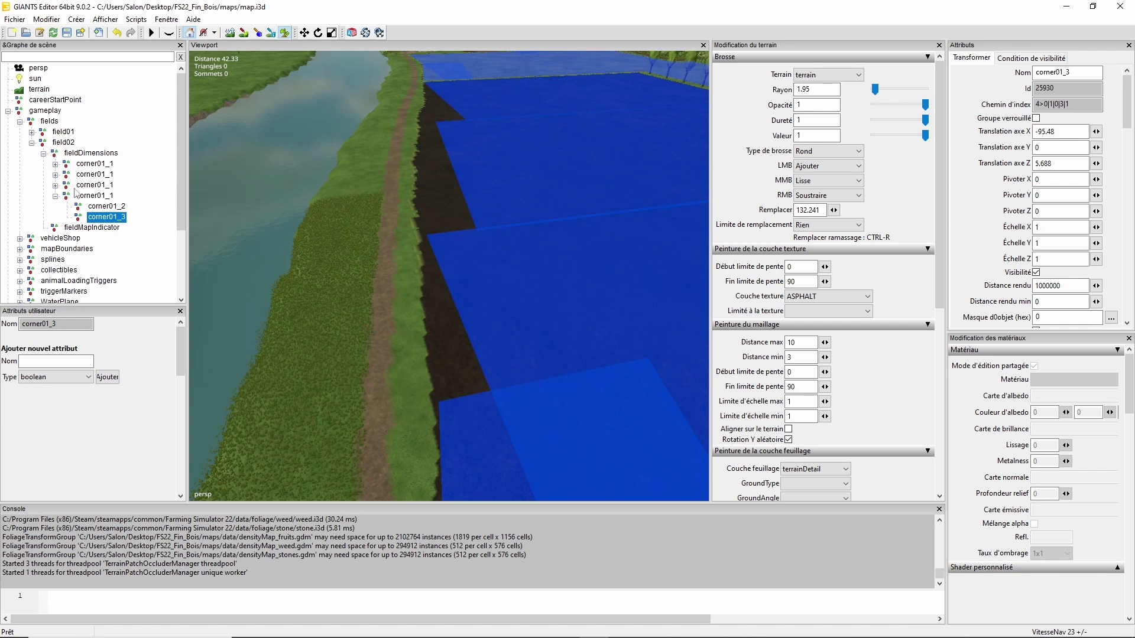
pyautogui.click(285, 33)
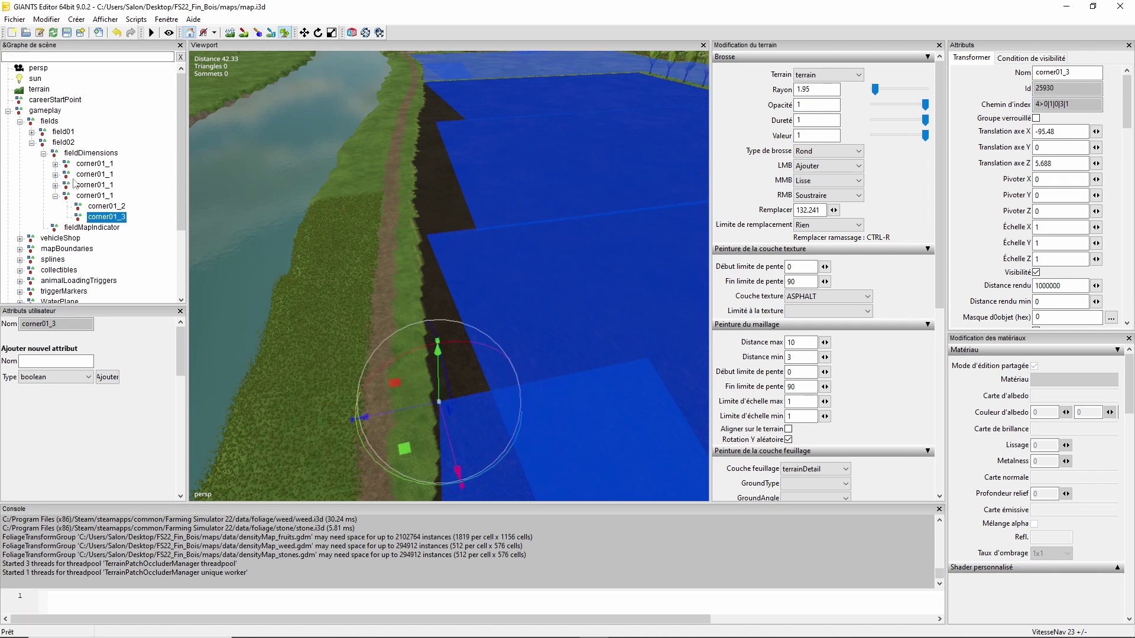
# Duplicate the fourth corner01_1 group and place the copy near the fourth area's corner01_3, at about X 279.1 and Z 628.5
pyautogui.click(55, 196)
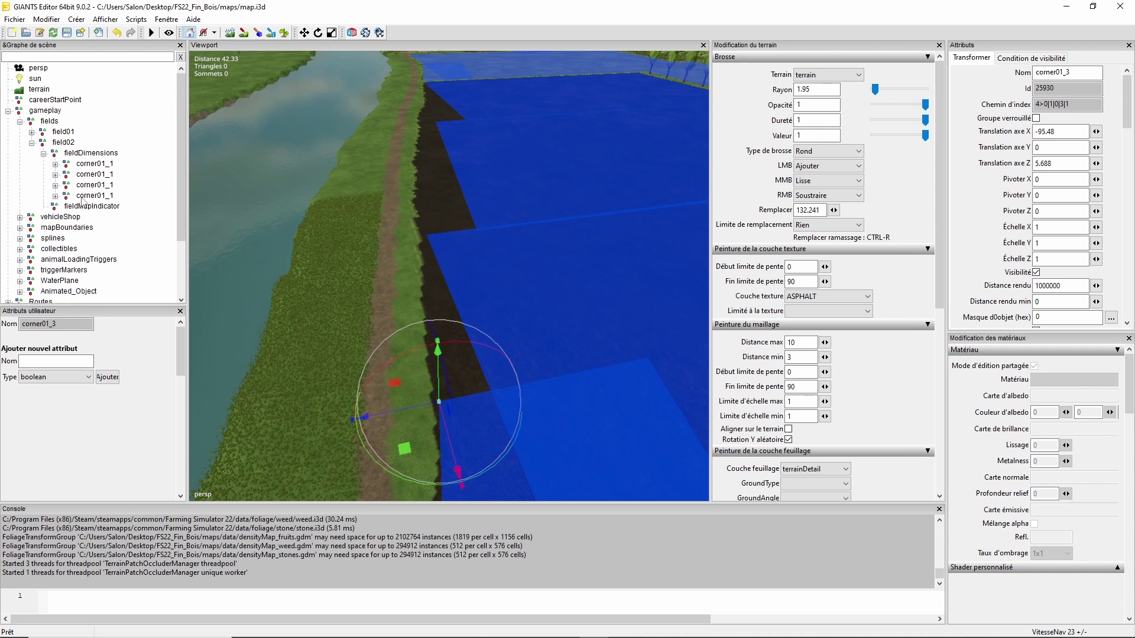
pyautogui.click(82, 197)
pyautogui.keyDown('alt'); pyautogui.moveTo(505, 328); pyautogui.dragTo(489, 361); pyautogui.keyUp('alt')
pyautogui.keyDown('alt'); pyautogui.moveTo(489, 361); pyautogui.dragTo(553, 310, button='right'); pyautogui.keyUp('alt')
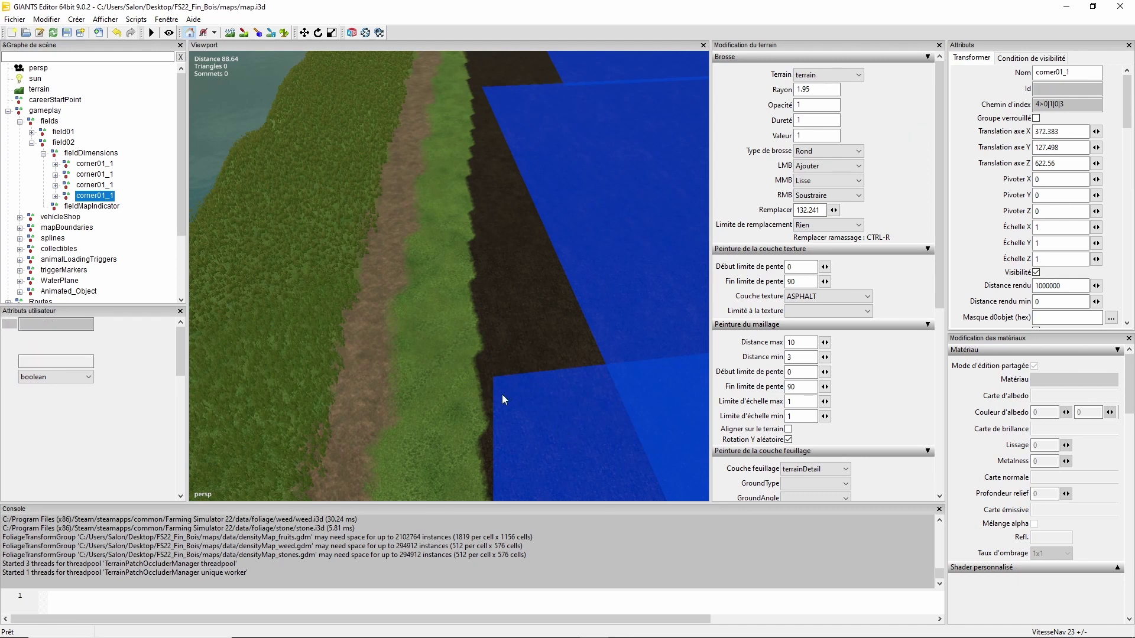
pyautogui.hotkey('ctrl', 'd')
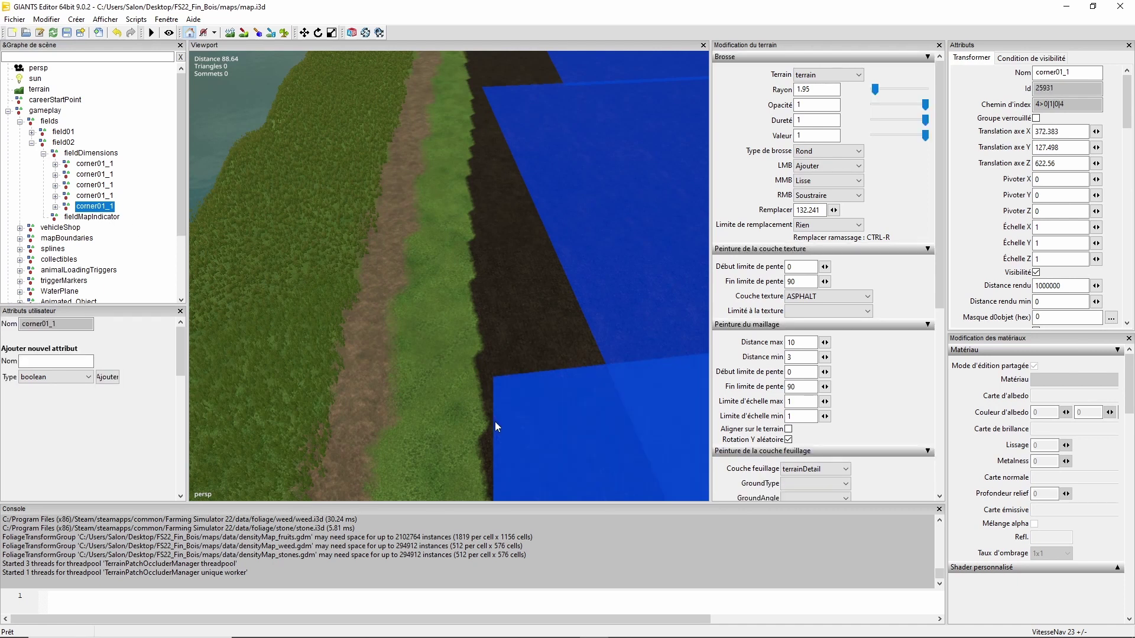
pyautogui.hotkey('ctrl', 'b')
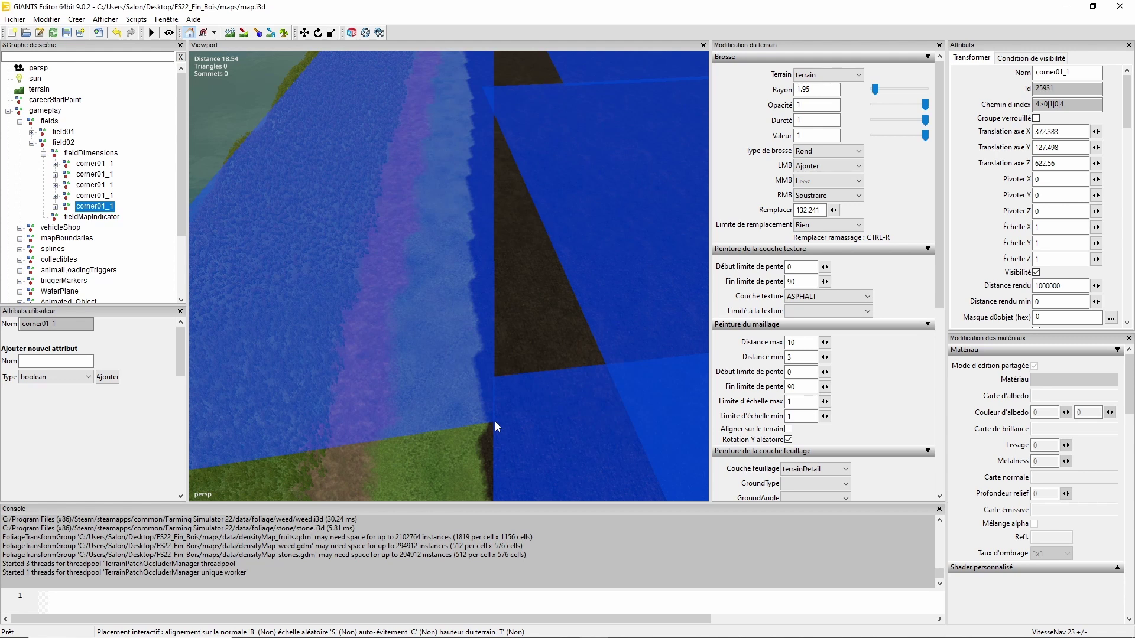
pyautogui.click(498, 421)
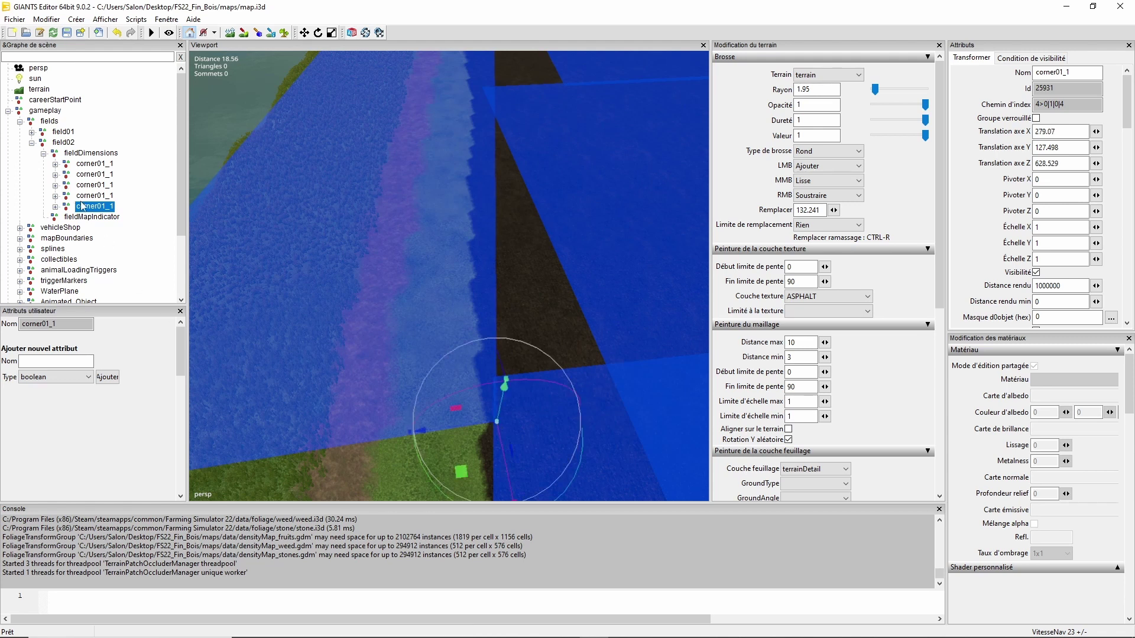
# Move the fifth area's corner01_1 farther into the already covered field, to about X 277.9 and Z 619.1
pyautogui.click(56, 206)
pyautogui.click(102, 218)
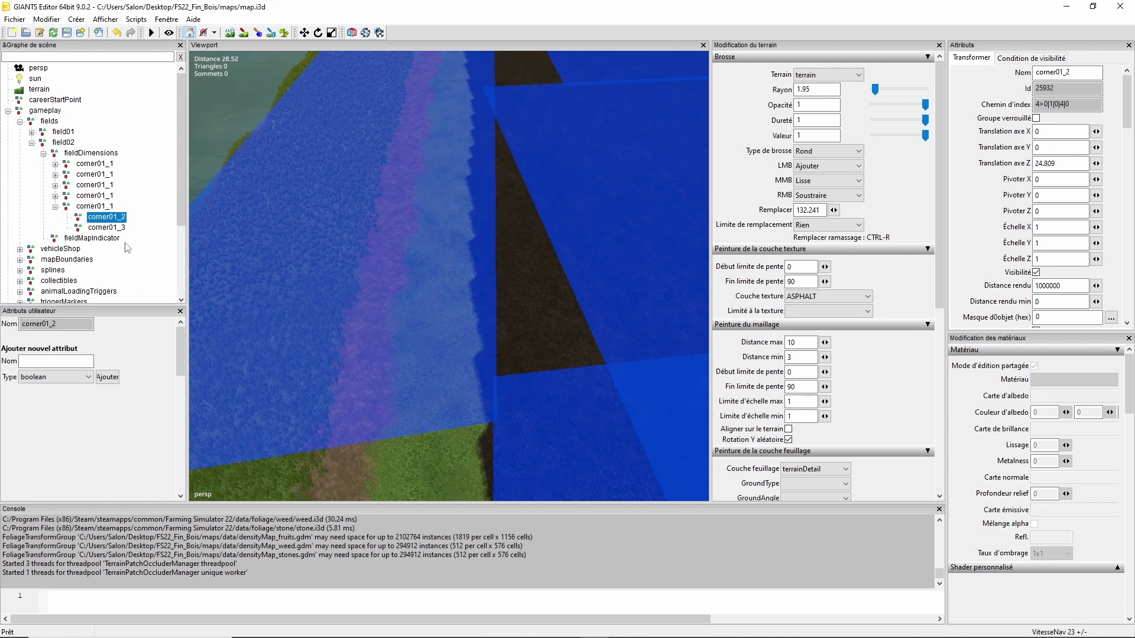
pyautogui.keyDown('alt'); pyautogui.moveTo(509, 356); pyautogui.dragTo(489, 397, button='middle'); pyautogui.keyUp('alt')
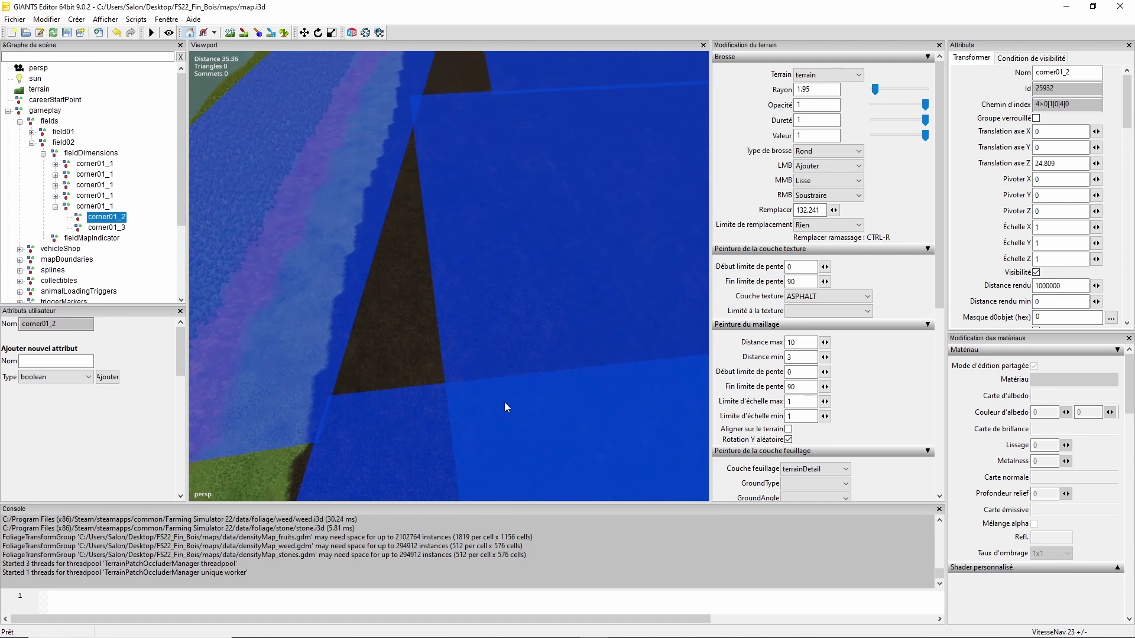
pyautogui.click(93, 207)
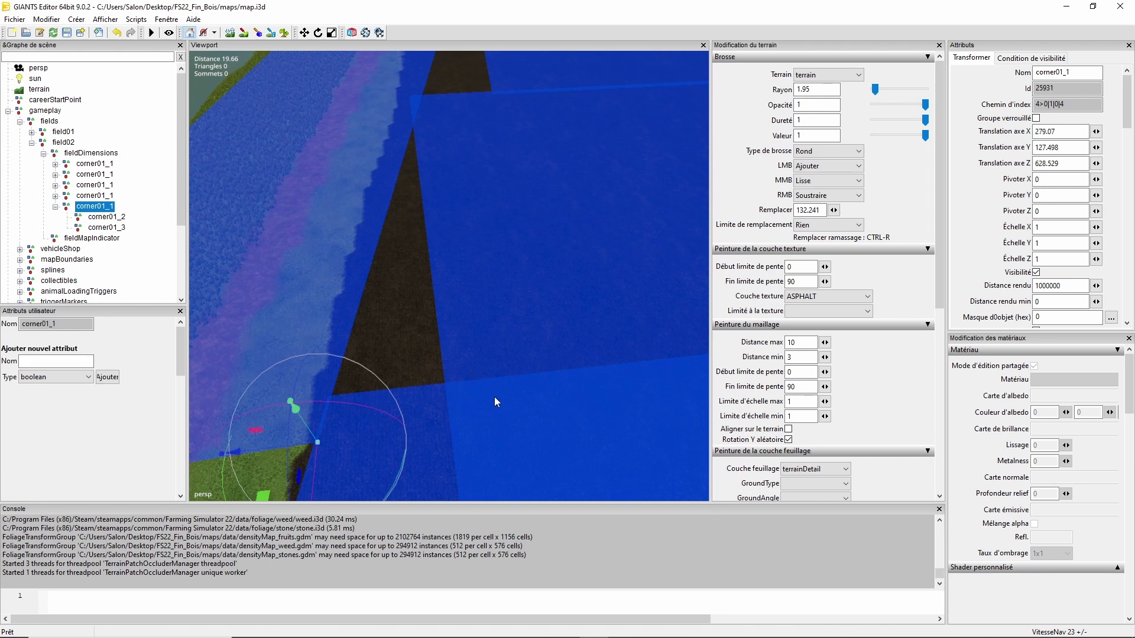
pyautogui.click(495, 396)
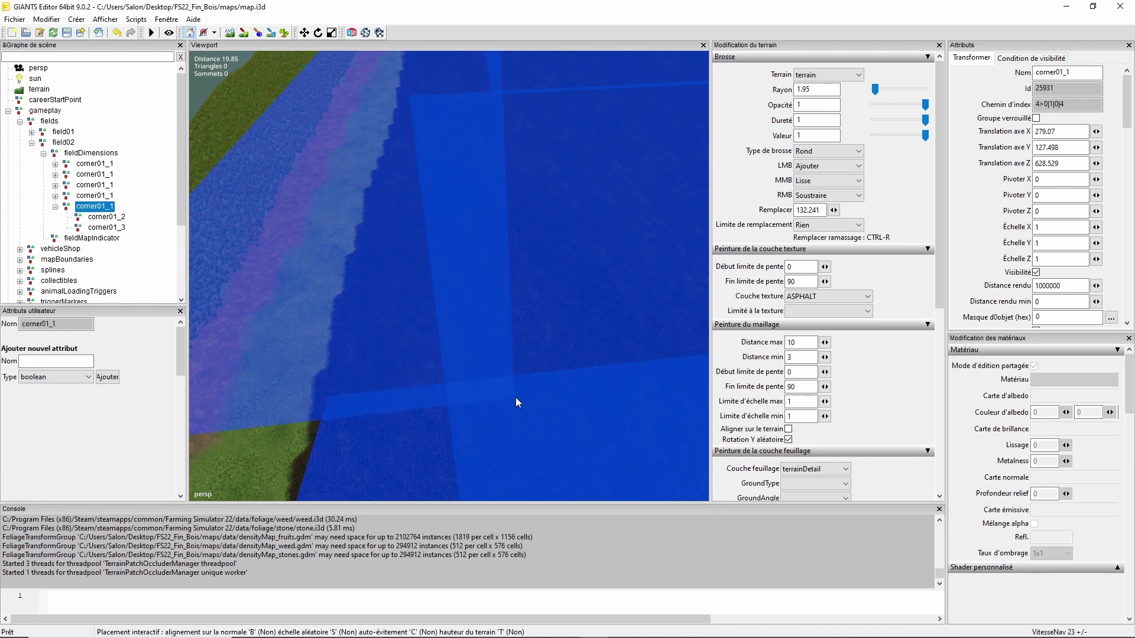
pyautogui.click(520, 395)
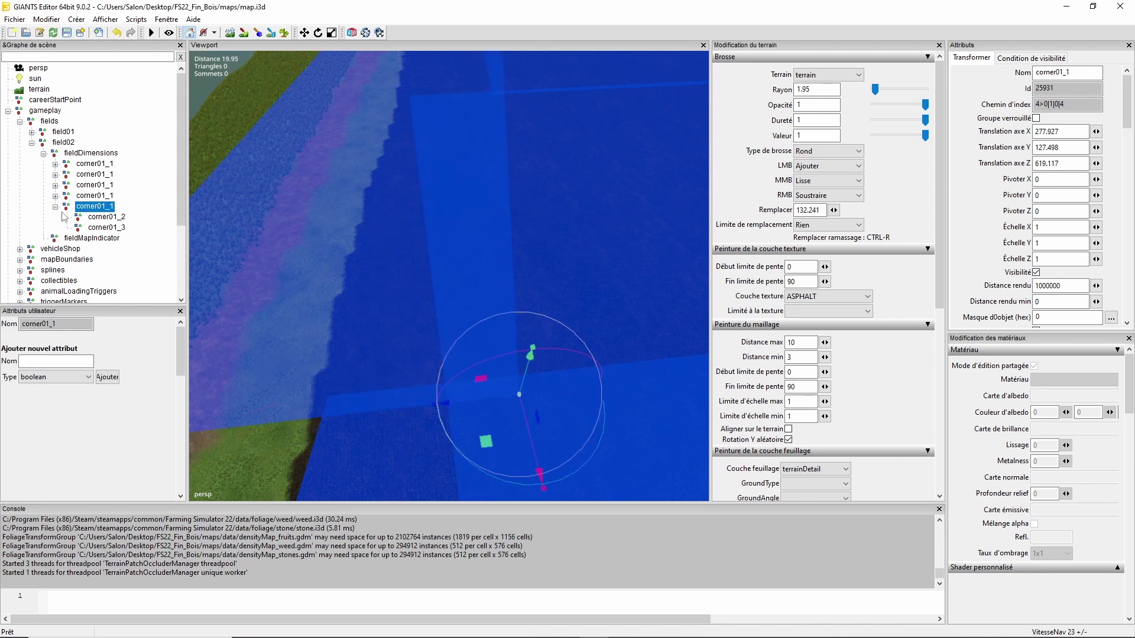
# Place the fifth area's corner01_2 on the field's riverside edge, just beside the fourth area's corner
pyautogui.click(98, 218)
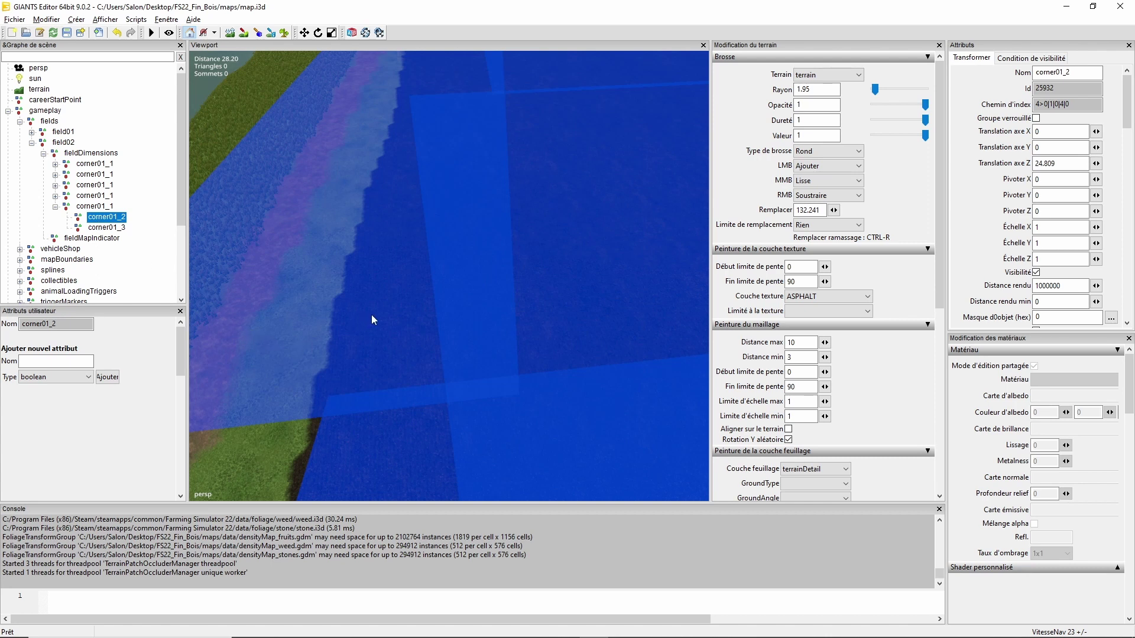
pyautogui.keyDown('alt'); pyautogui.moveTo(371, 314); pyautogui.dragTo(431, 387); pyautogui.keyUp('alt')
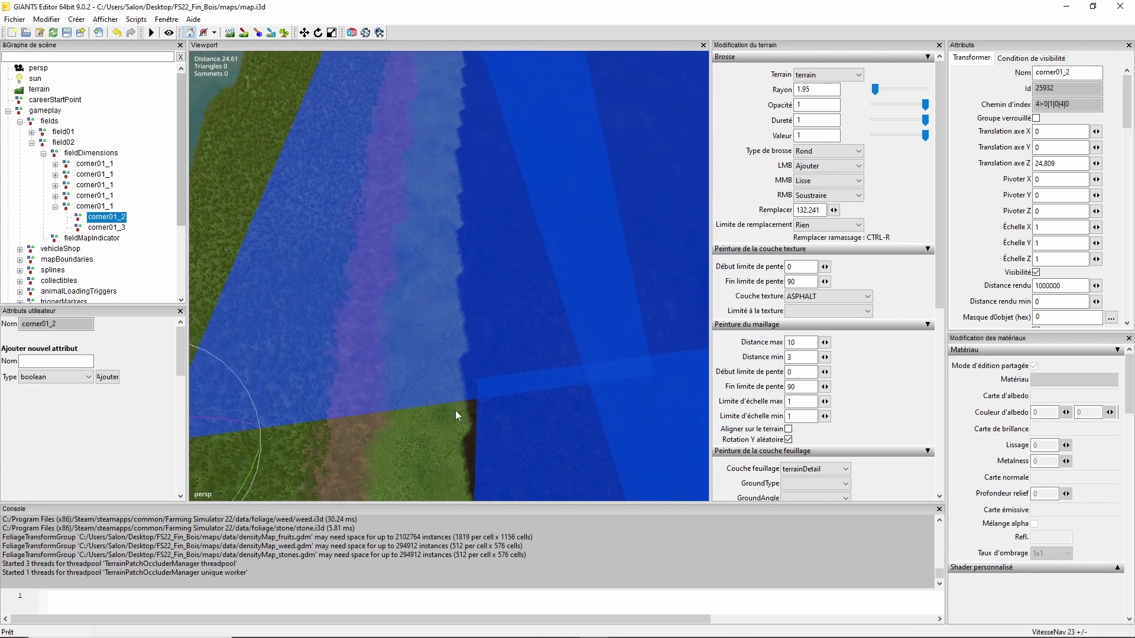
pyautogui.hotkey('ctrl', 'b')
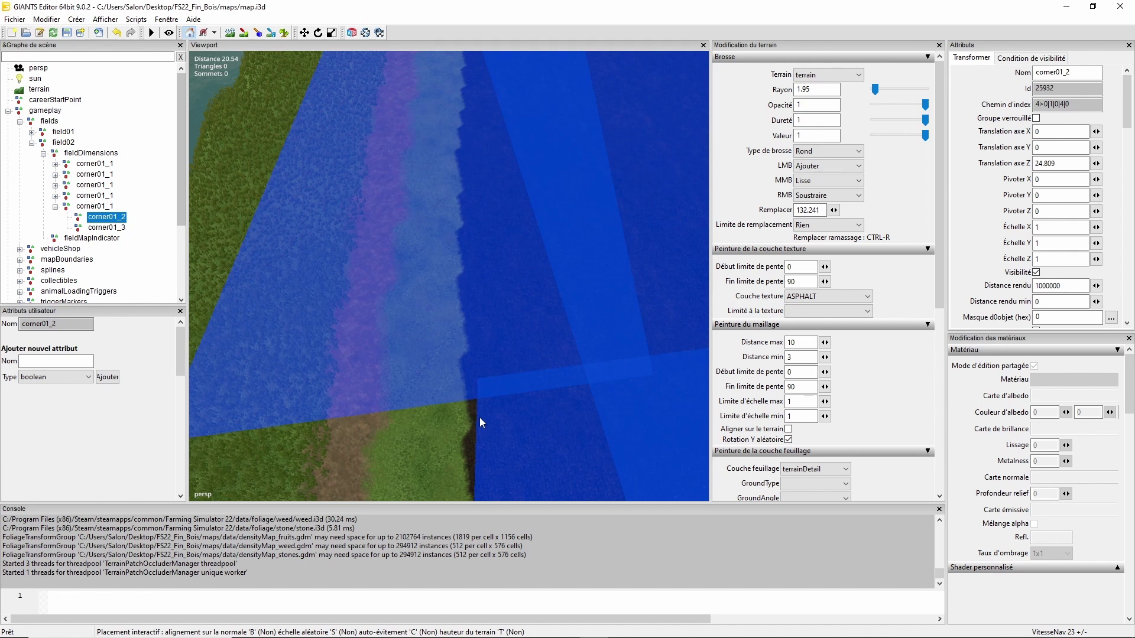
pyautogui.keyDown('ctrl'); pyautogui.keyDown('shift'); pyautogui.click(480, 418); pyautogui.keyUp('shift'); pyautogui.keyUp('ctrl')
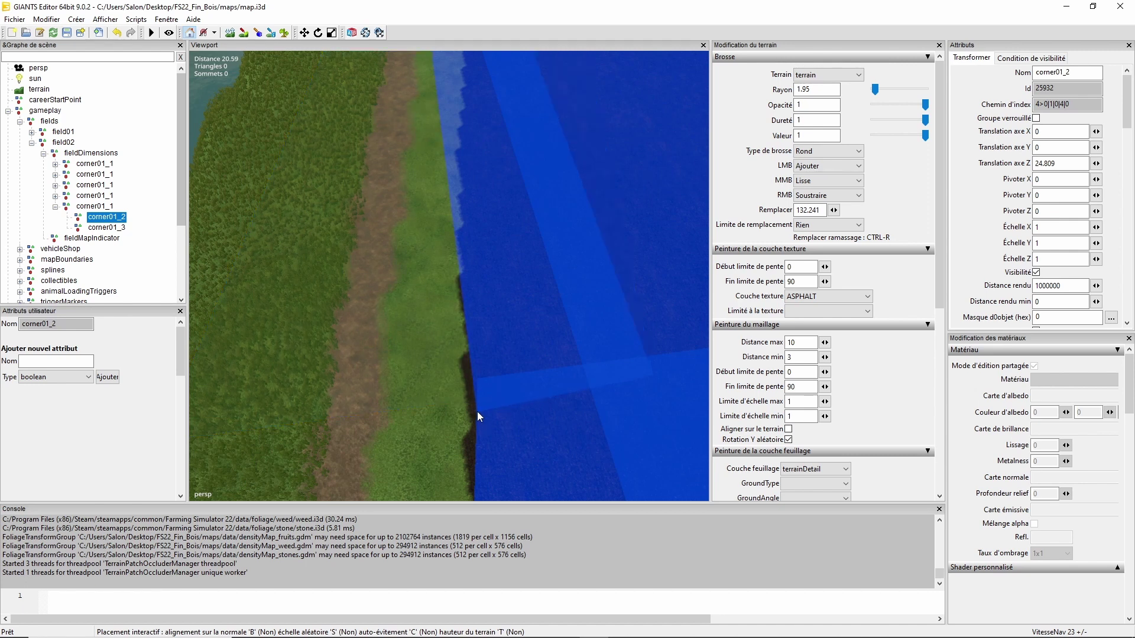
# Place the fifth area's corner01_3 farther along the field's riverside edge, at about X -89.2 and Z -4.8
pyautogui.click(109, 229)
pyautogui.keyDown('alt'); pyautogui.moveTo(434, 96); pyautogui.dragTo(440, 236, button='middle'); pyautogui.keyUp('alt')
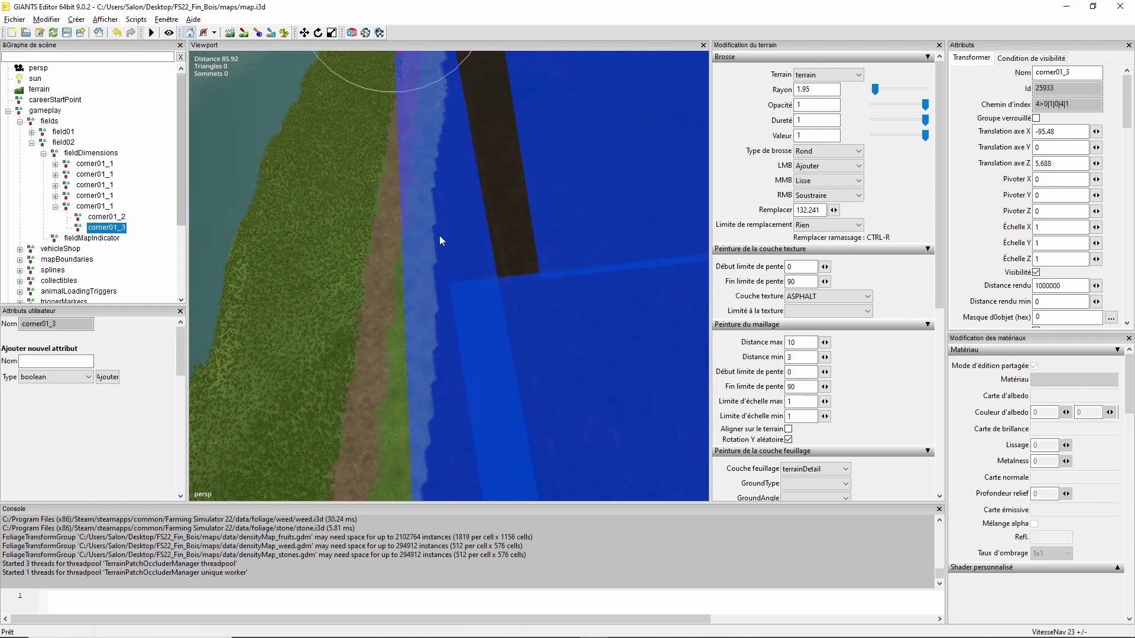
pyautogui.keyDown('alt'); pyautogui.moveTo(439, 236); pyautogui.dragTo(386, 300, button='right'); pyautogui.keyUp('alt')
pyautogui.keyDown('alt'); pyautogui.moveTo(385, 300); pyautogui.dragTo(409, 293); pyautogui.keyUp('alt')
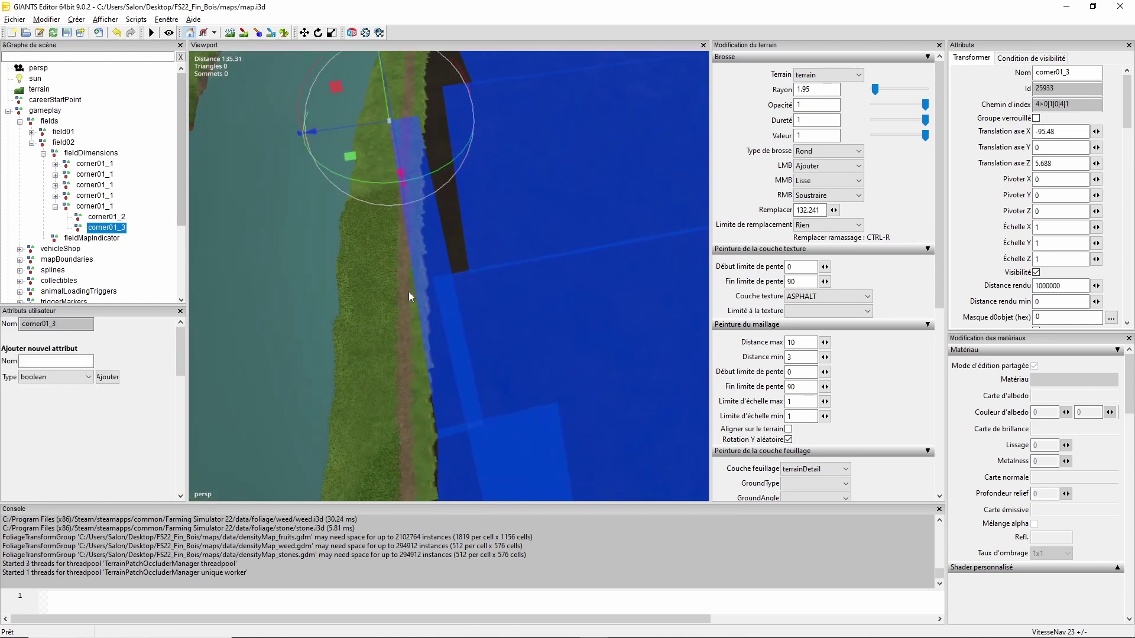
pyautogui.moveTo(409, 292); pyautogui.dragTo(418, 261, button='middle')
pyautogui.hotkey('ctrl', 'b')
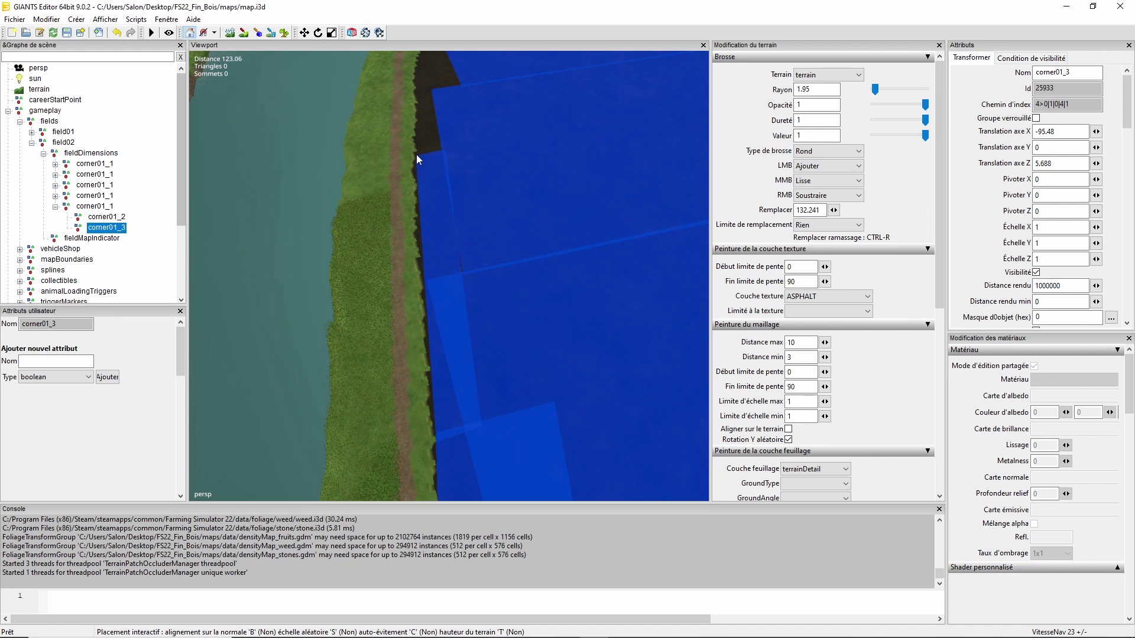
pyautogui.moveTo(417, 148); pyautogui.dragTo(416, 131)
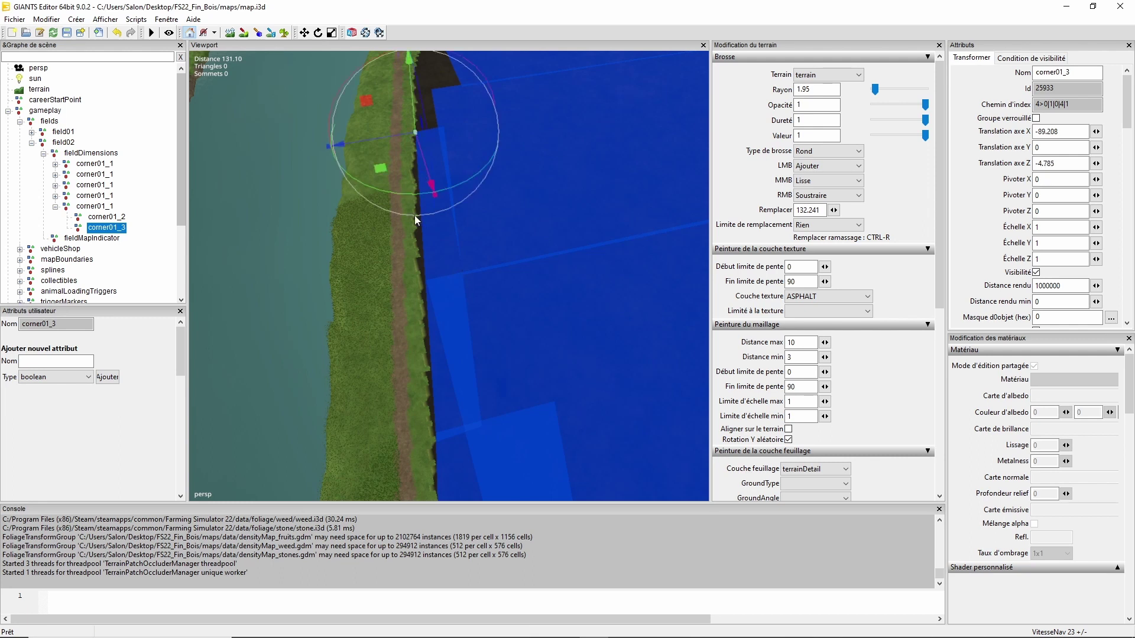
# Select the fifth corner01_1 group, collapse it, and frame the bare strip still uncovered beyond its riverside edge
pyautogui.keyDown('alt'); pyautogui.moveTo(402, 239); pyautogui.dragTo(321, 225); pyautogui.keyUp('alt')
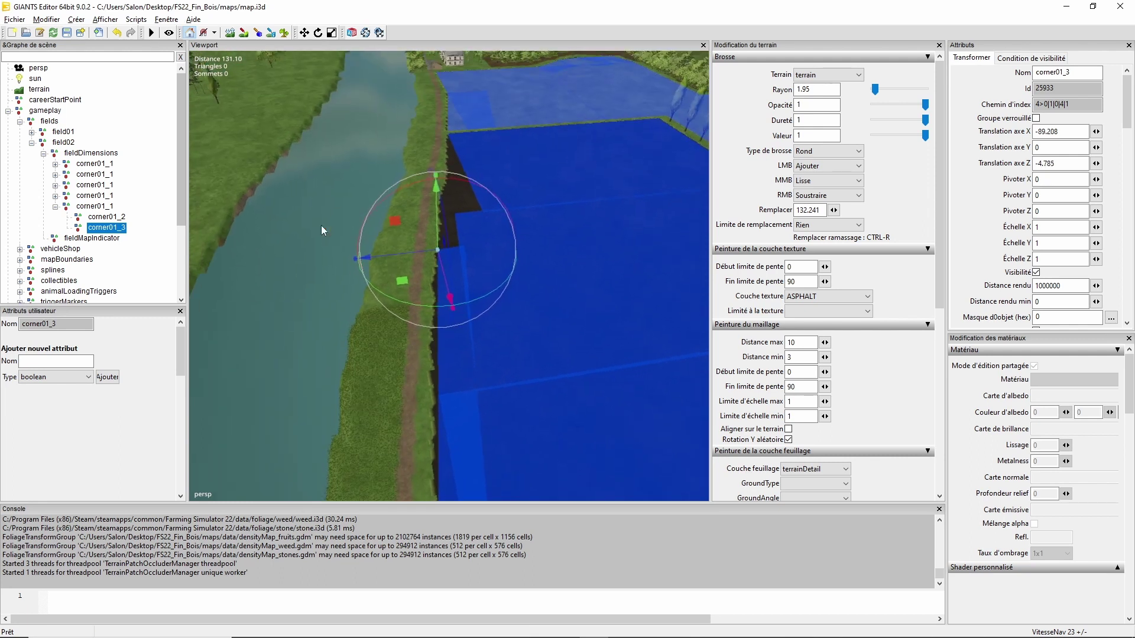
pyautogui.click(96, 206)
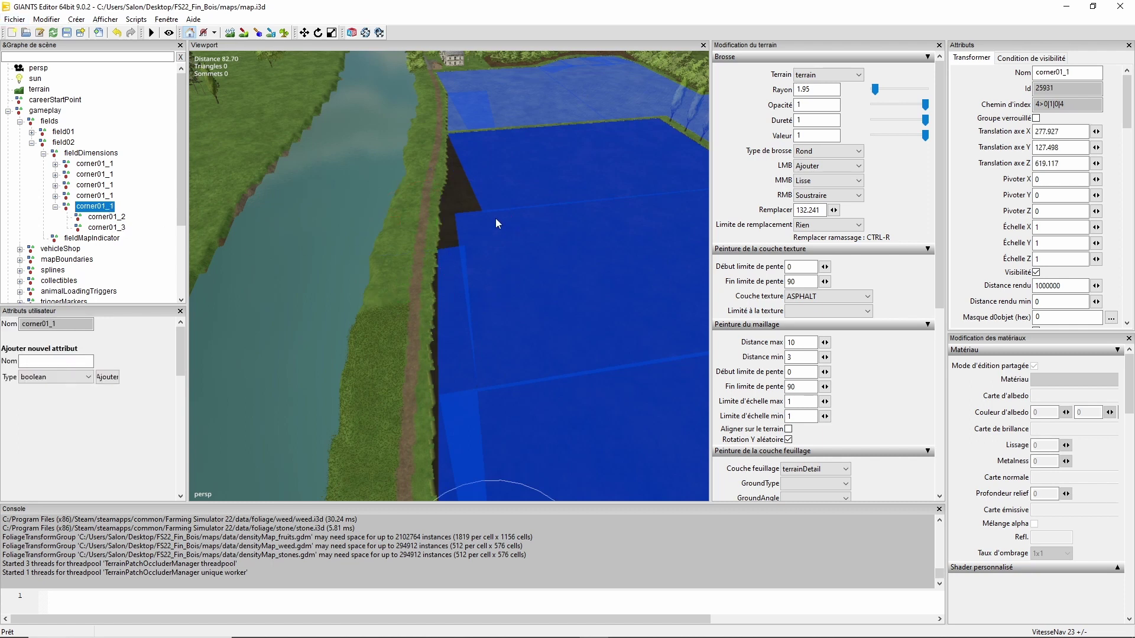
pyautogui.moveTo(495, 223); pyautogui.dragTo(471, 370, button='right')
pyautogui.click(55, 206)
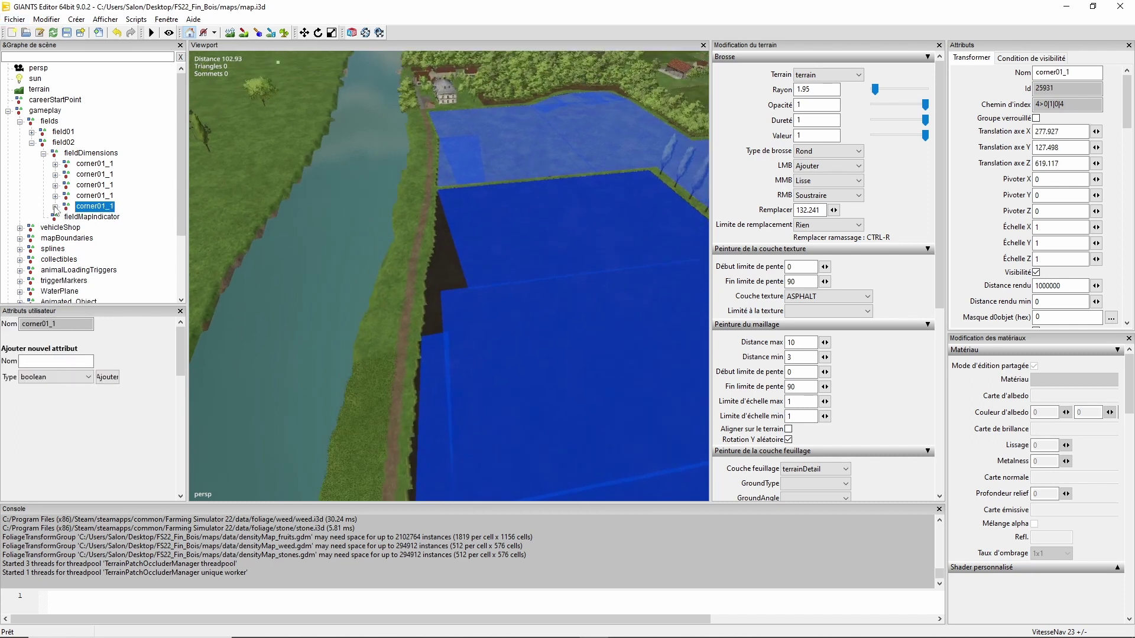
pyautogui.moveTo(344, 411); pyautogui.dragTo(448, 301, button='right')
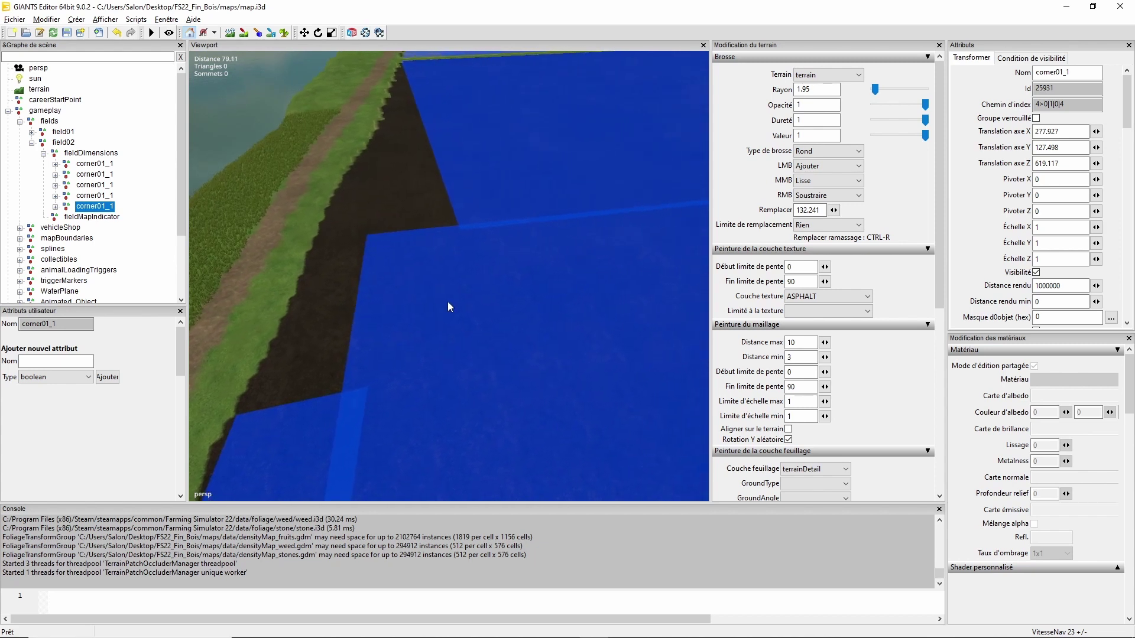
pyautogui.hotkey('ctrl', 'b')
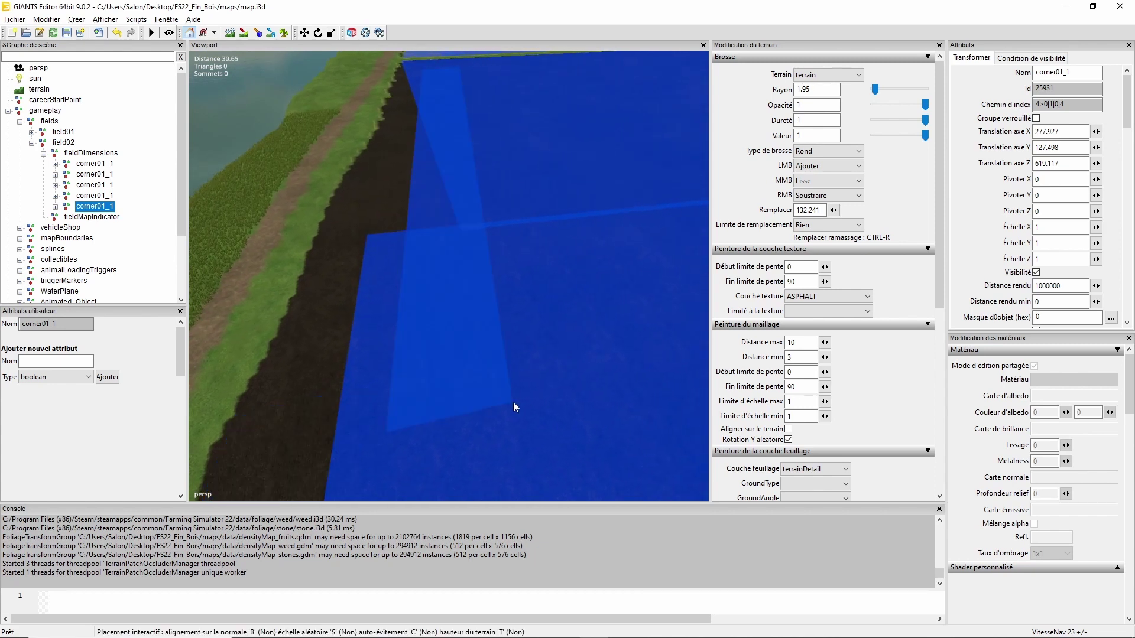
pyautogui.click(513, 402)
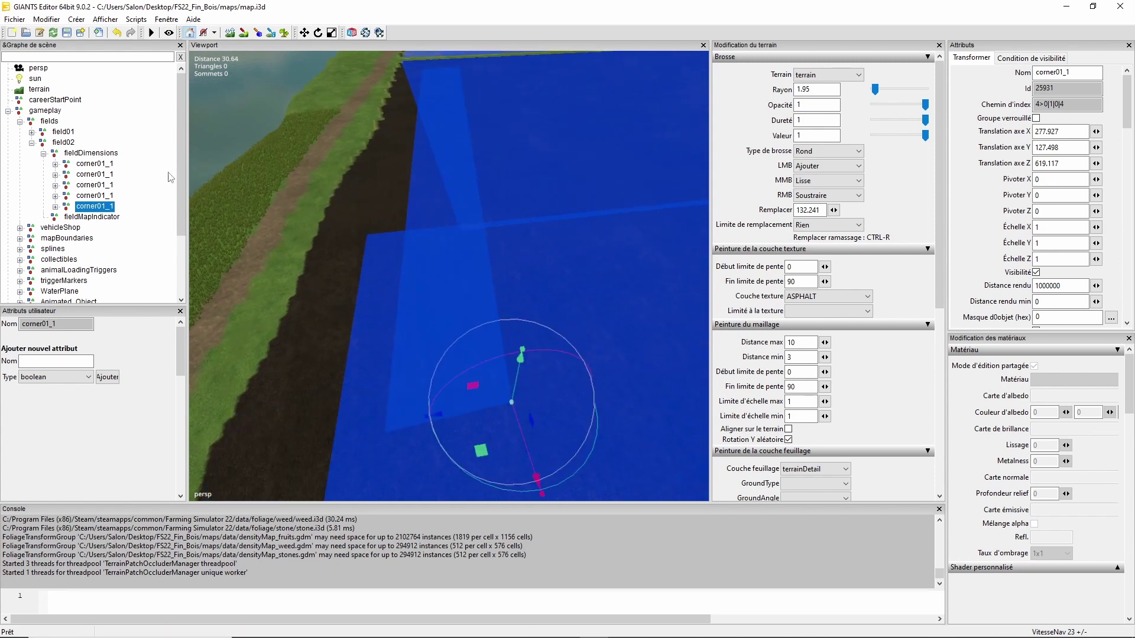
pyautogui.click(118, 33)
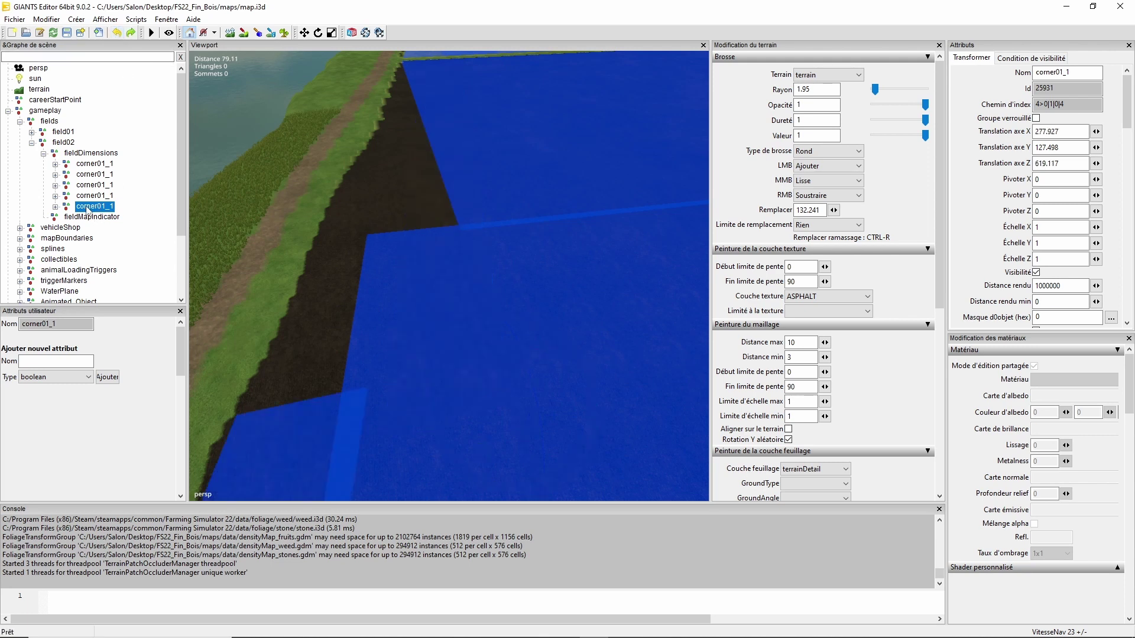
# Duplicate the fifth corner01_1 group and place the copy inside the covered field by the remaining strip, at about X 191.5 and Z 596.3
pyautogui.hotkey('ctrl', 'd')
pyautogui.hotkey('ctrl', 'd')
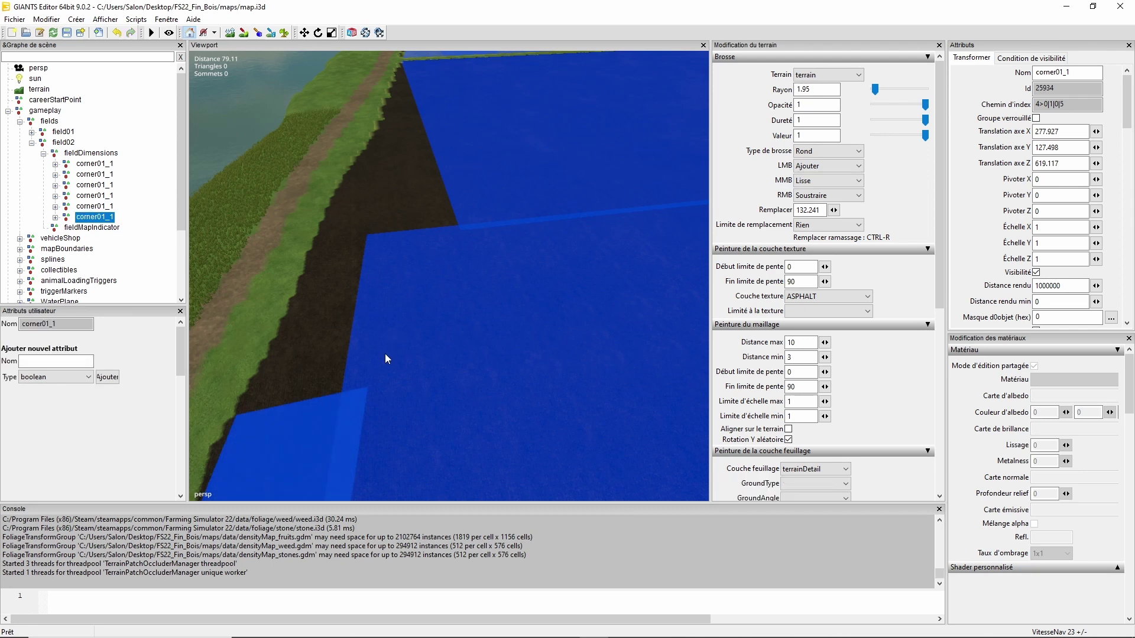
pyautogui.hotkey('ctrl', 'b')
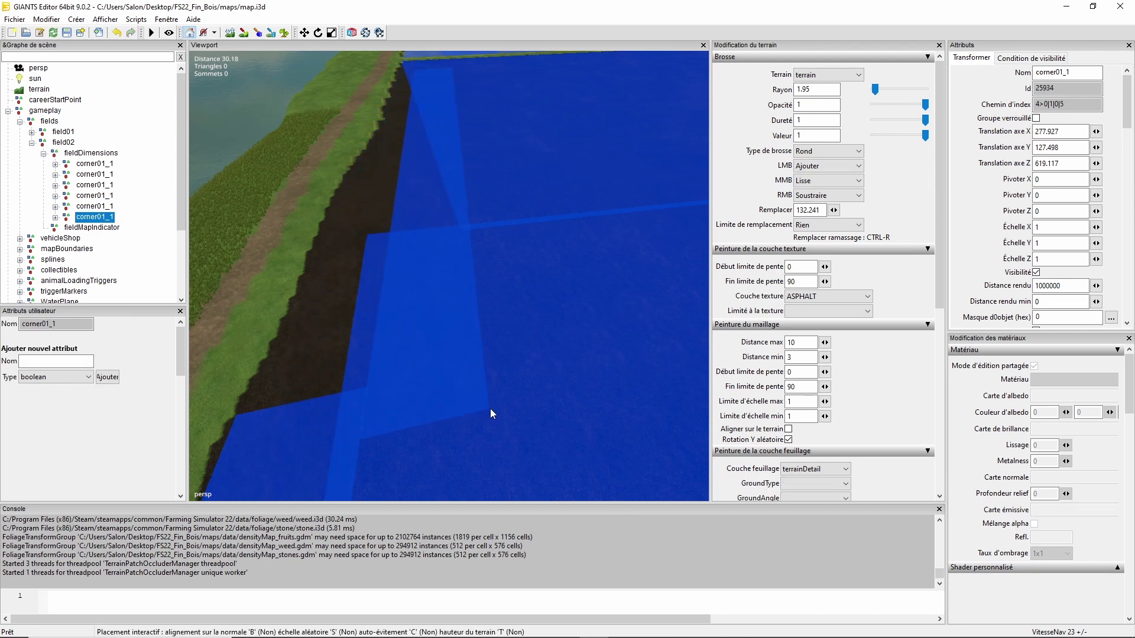
pyautogui.click(491, 409)
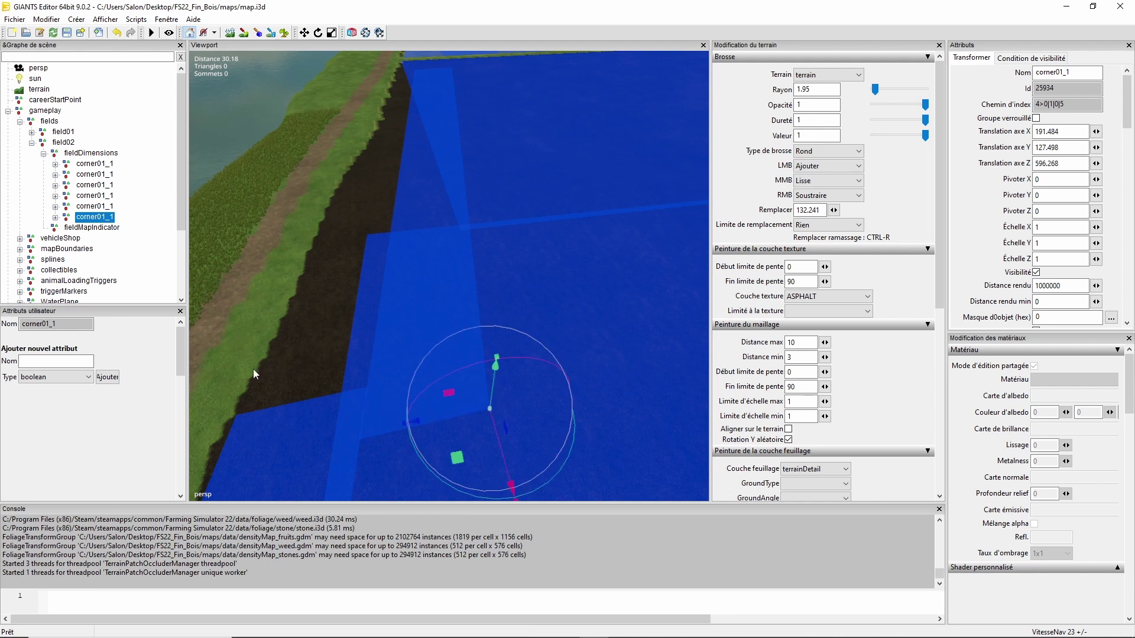
# Place the sixth area's corner01_2 on the field's riverside edge, at the corner of the neighbouring covered area
pyautogui.click(55, 217)
pyautogui.click(97, 232)
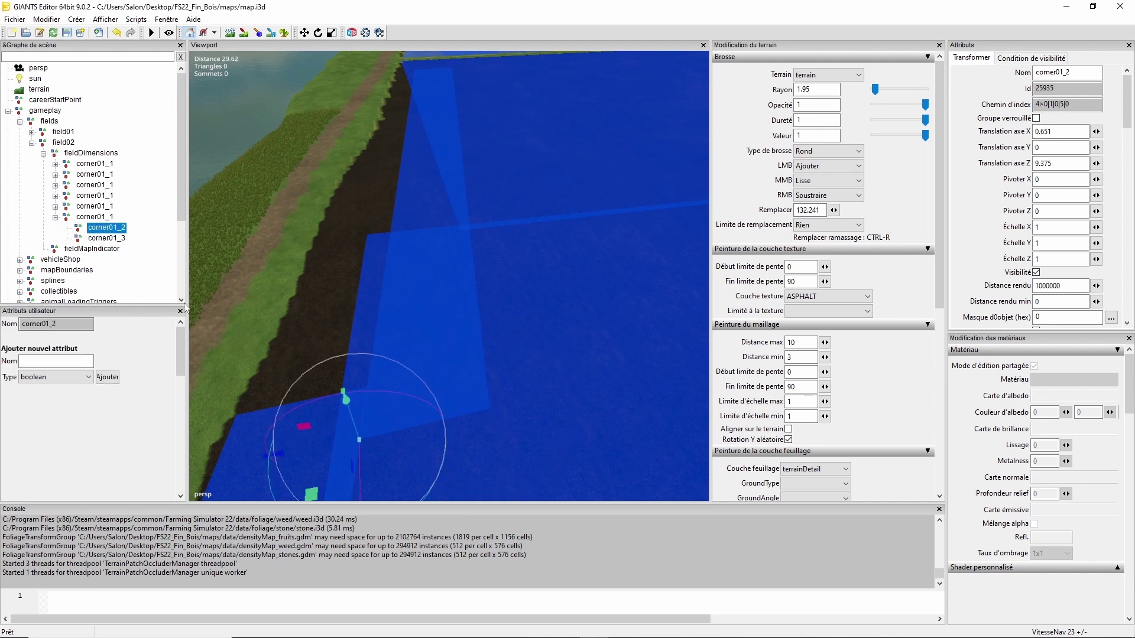
pyautogui.keyDown('alt'); pyautogui.moveTo(301, 347); pyautogui.dragTo(387, 358, button='middle'); pyautogui.keyUp('alt')
pyautogui.keyDown('alt'); pyautogui.moveTo(387, 358); pyautogui.dragTo(389, 376); pyautogui.keyUp('alt')
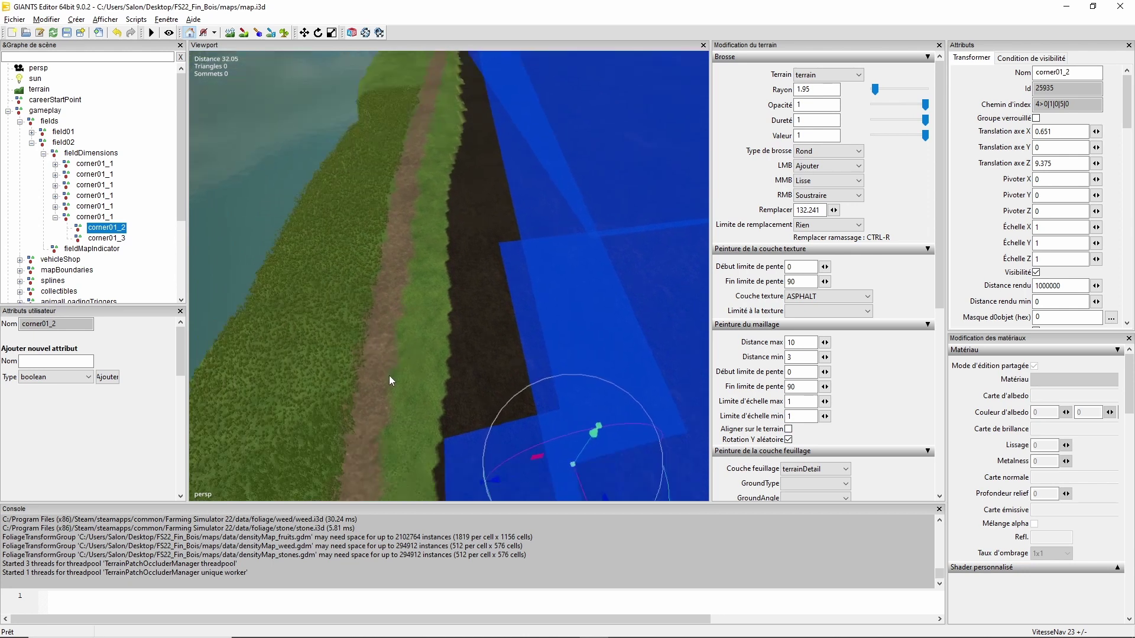
pyautogui.moveTo(389, 375); pyautogui.dragTo(409, 396, button='middle')
pyautogui.hotkey('ctrl', 'b')
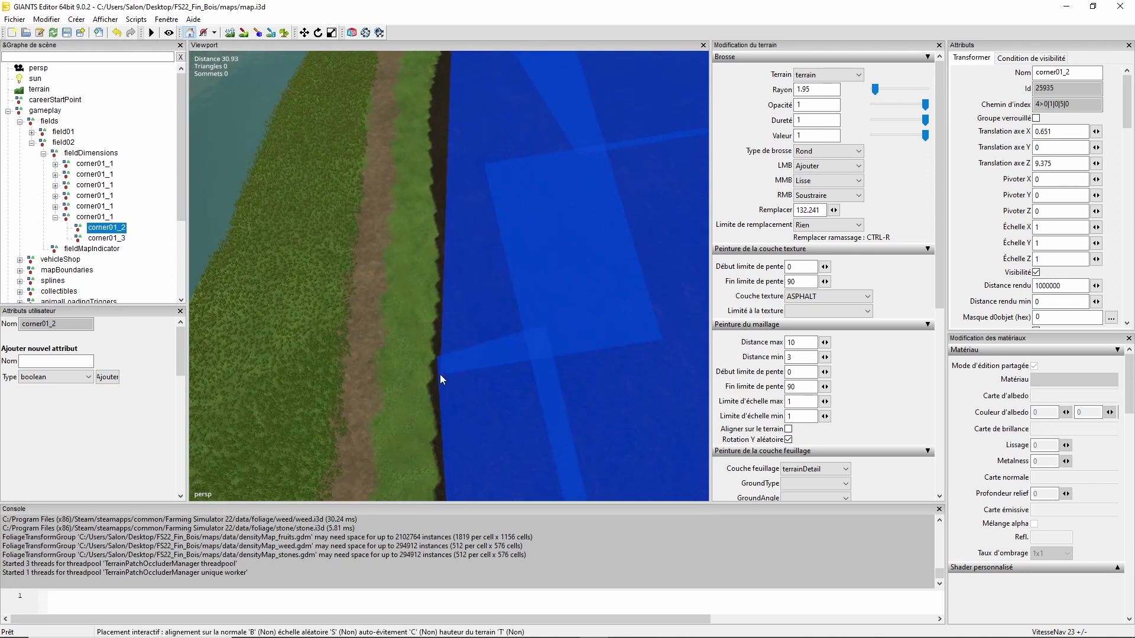
# Place the sixth area's corner01_3 at the riverside corner beside the first field, at about X -97.7 and Z -2.8
pyautogui.click(124, 239)
pyautogui.keyDown('alt'); pyautogui.moveTo(431, 109); pyautogui.dragTo(466, 312, button='middle'); pyautogui.keyUp('alt')
pyautogui.keyDown('alt'); pyautogui.moveTo(471, 312); pyautogui.dragTo(460, 322, button='right'); pyautogui.keyUp('alt')
pyautogui.hotkey('ctrl', 'b')
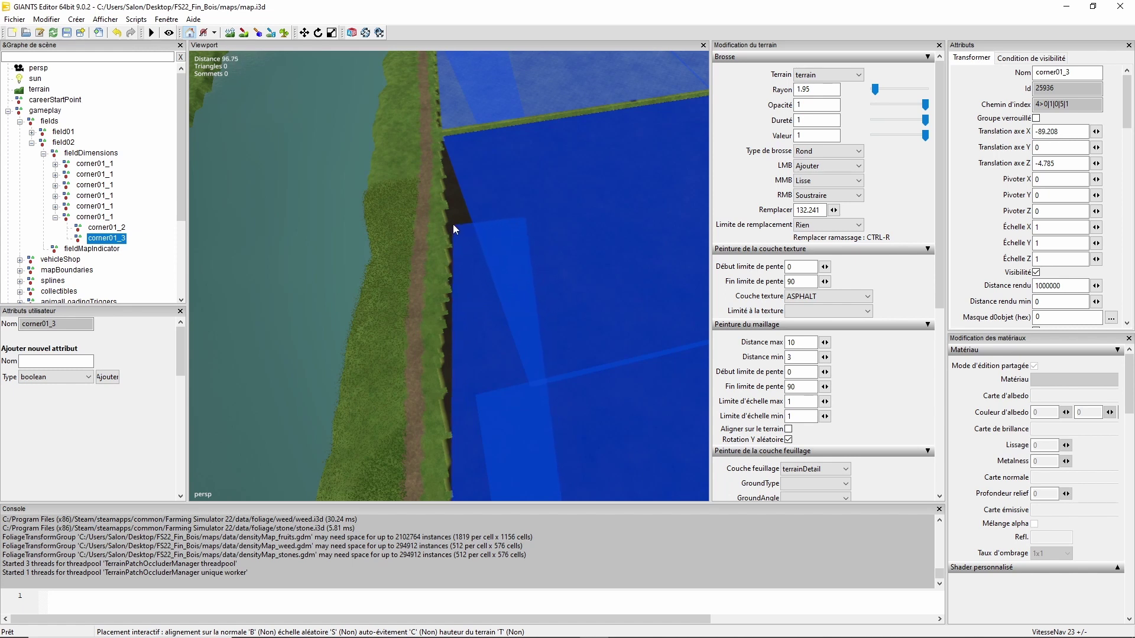
pyautogui.click(444, 136)
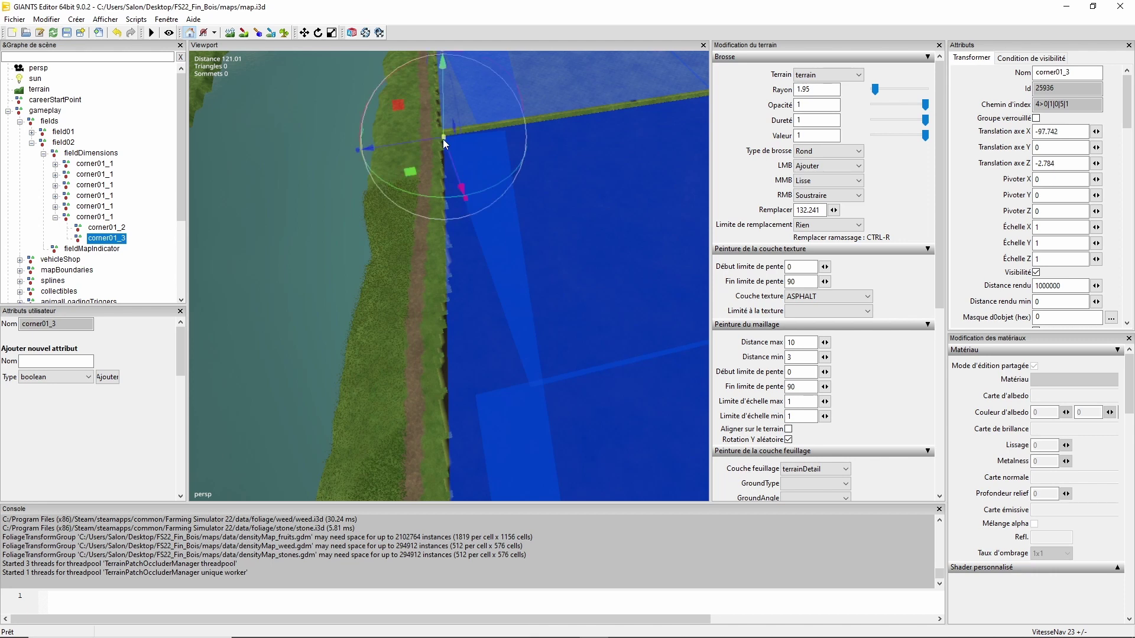
# Refine the sixth area's corner01_3 so it sits exactly on the covered field's corner, at about X -97.9 and Z -2.3
pyautogui.keyDown('alt'); pyautogui.moveTo(460, 344); pyautogui.dragTo(413, 344); pyautogui.keyUp('alt')
pyautogui.scroll(4, 594, 292)
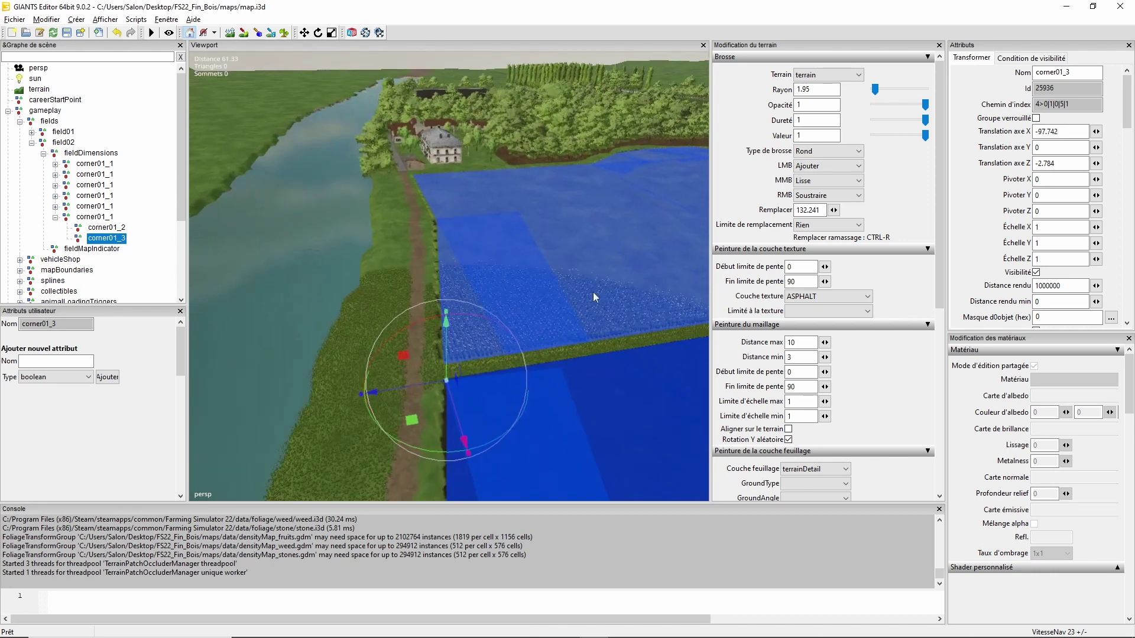
pyautogui.keyDown('alt'); pyautogui.moveTo(509, 346); pyautogui.dragTo(485, 373); pyautogui.keyUp('alt')
pyautogui.scroll(3, 450, 402)
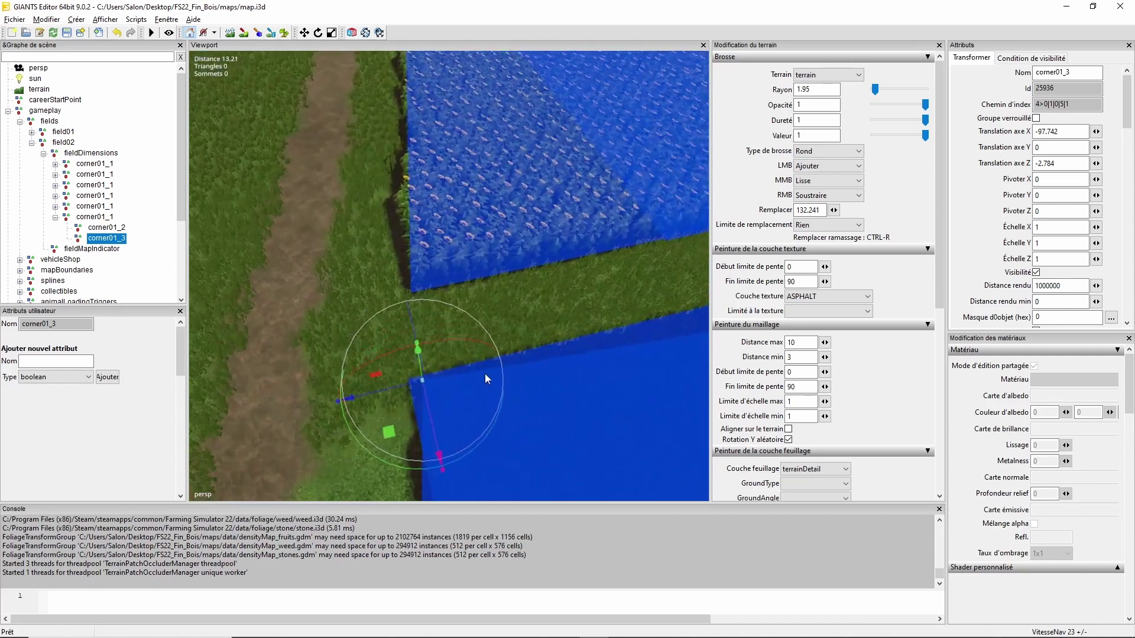
pyautogui.moveTo(455, 381)
pyautogui.mouseDown(button='right')
pyautogui.moveTo(459, 372)
pyautogui.moveTo(446, 394)
pyautogui.mouseUp(button='right')
pyautogui.hotkey('ctrl', 'b')
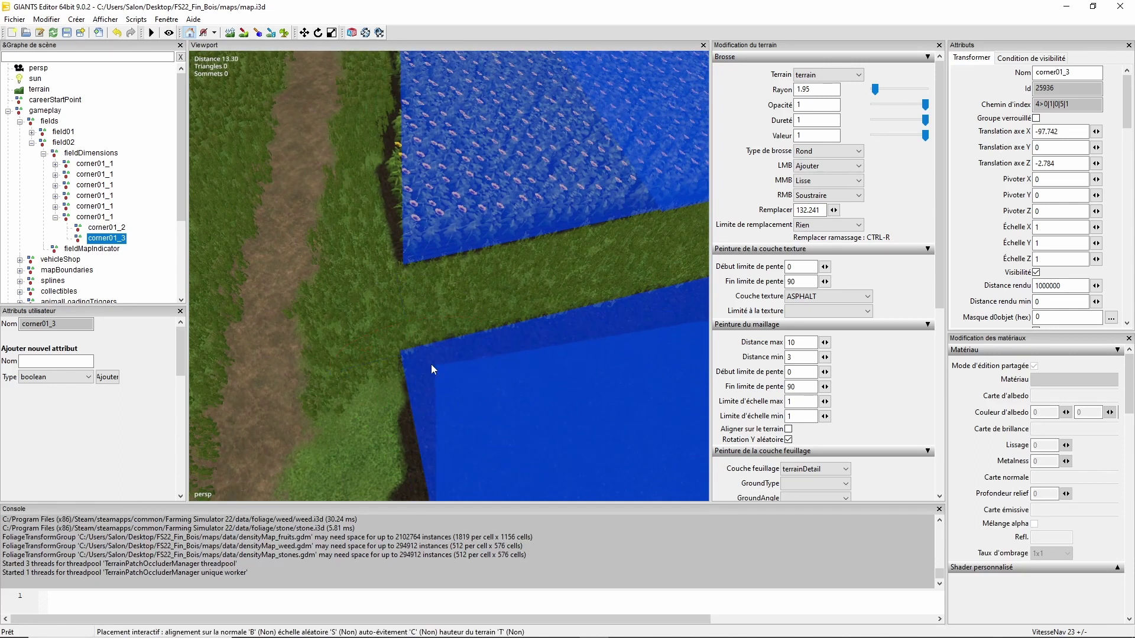
pyautogui.click(401, 352)
# Brush away the bare soil sticking out beyond the blue area along the first stretch of field02's riverside edge
pyautogui.keyDown('alt'); pyautogui.moveTo(429, 406); pyautogui.dragTo(95, 343); pyautogui.keyUp('alt')
pyautogui.moveTo(438, 239); pyautogui.dragTo(571, 372, button='right')
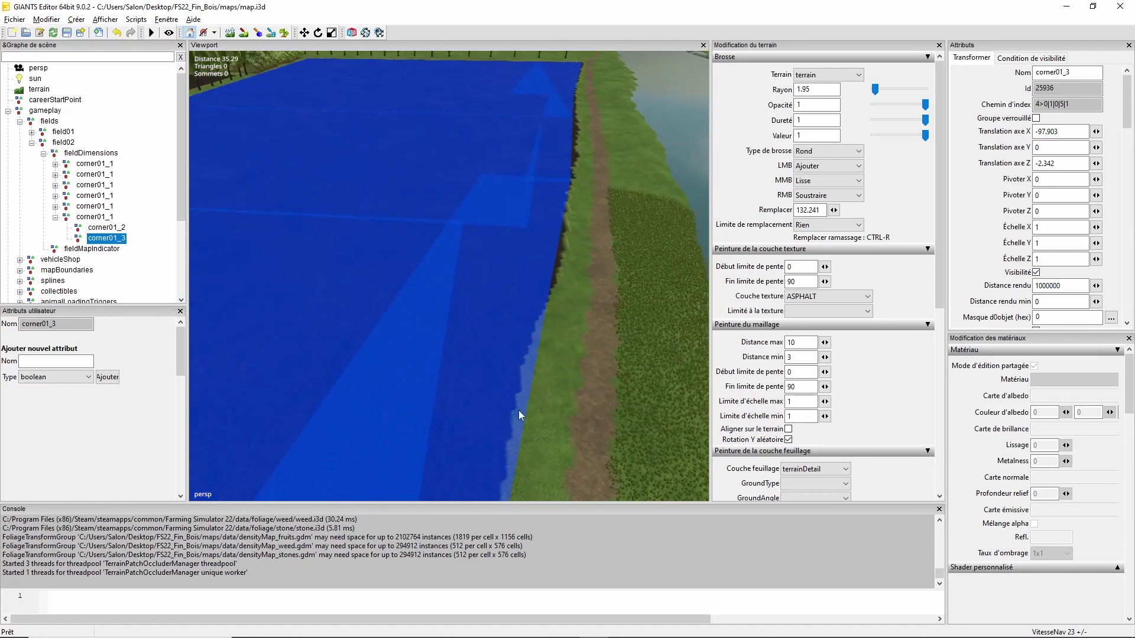
pyautogui.keyDown('alt'); pyautogui.moveTo(449, 346); pyautogui.dragTo(499, 349); pyautogui.keyUp('alt')
pyautogui.moveTo(501, 354); pyautogui.dragTo(503, 308, button='right')
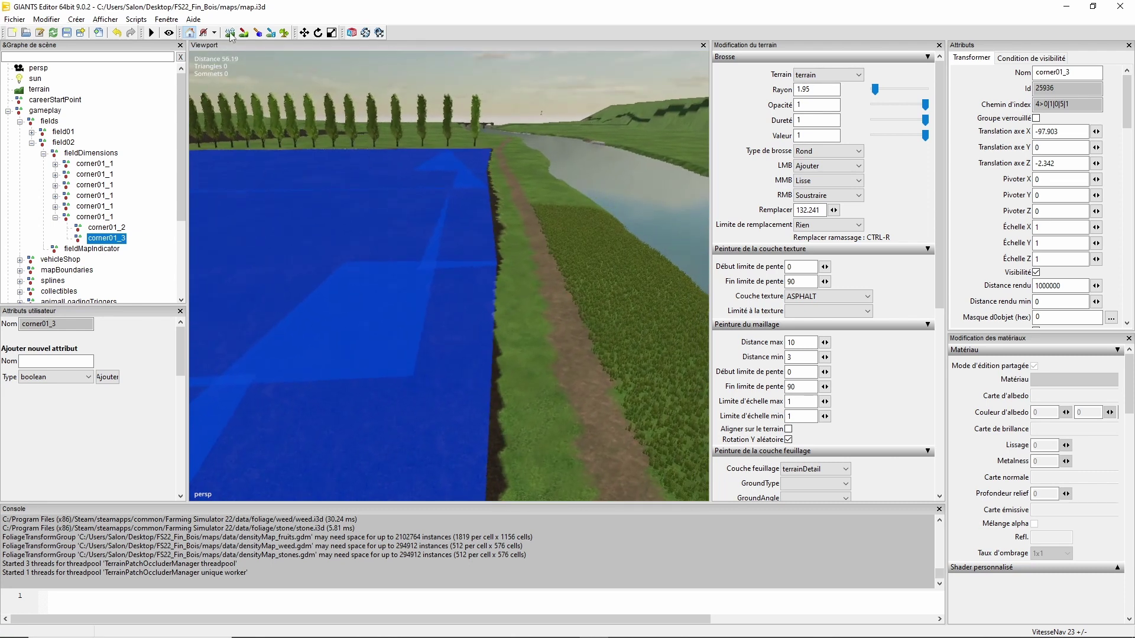
pyautogui.click(284, 32)
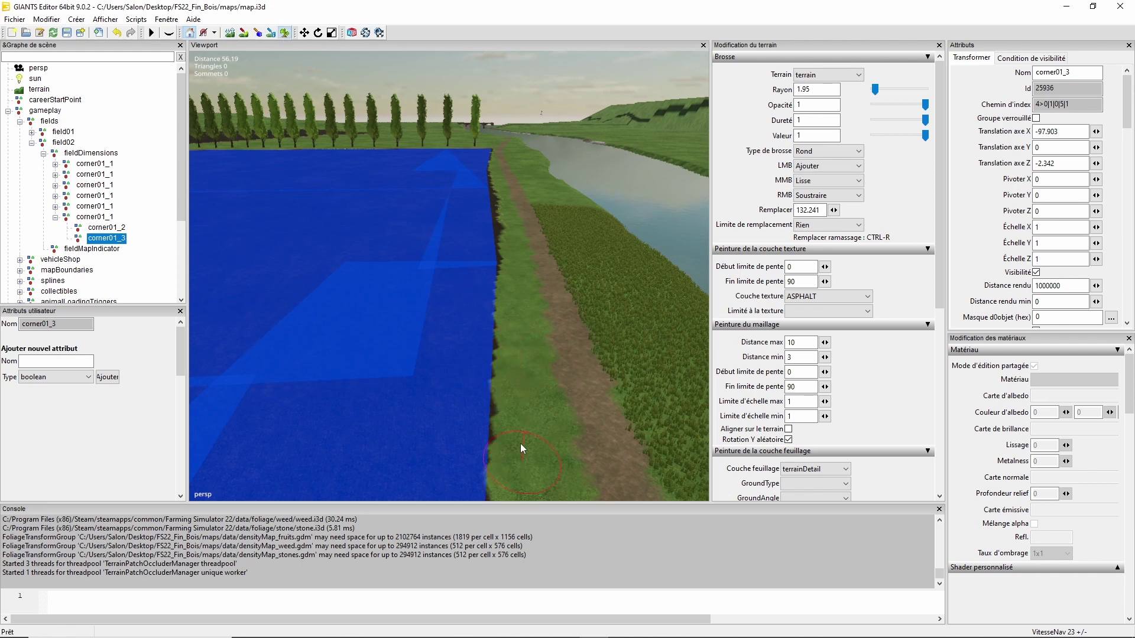
pyautogui.moveTo(521, 444); pyautogui.dragTo(513, 398, button='right')
pyautogui.moveTo(502, 411)
pyautogui.mouseDown()
pyautogui.moveTo(498, 478)
pyautogui.moveTo(501, 299)
pyautogui.mouseUp()
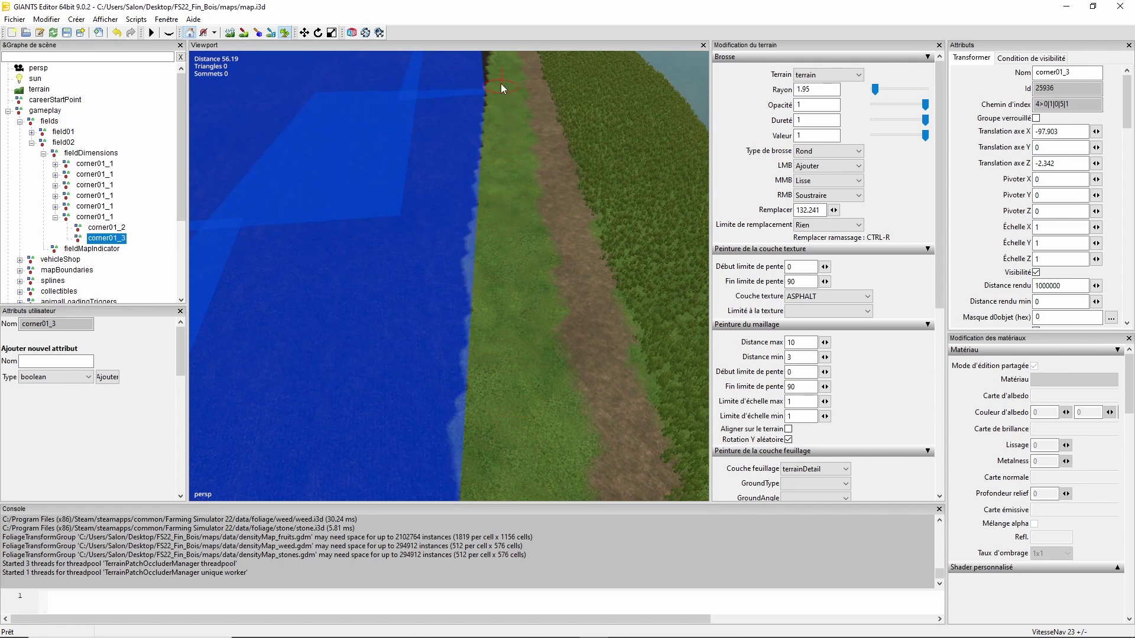
pyautogui.scroll(-3, 512, 196)
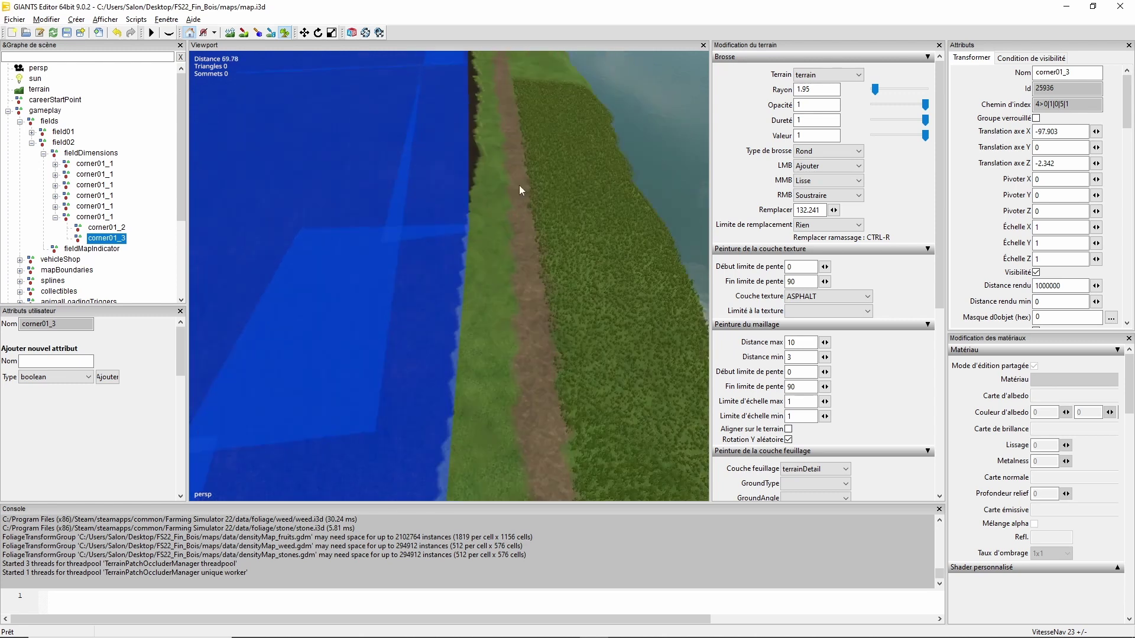
# Continue brushing away the uncovered soil strips between the blue area and the grass along the middle of the riverside edge
pyautogui.keyDown('alt'); pyautogui.moveTo(519, 186); pyautogui.dragTo(464, 354, button='middle'); pyautogui.keyUp('alt')
pyautogui.keyDown('alt'); pyautogui.moveTo(463, 353); pyautogui.dragTo(476, 272); pyautogui.keyUp('alt')
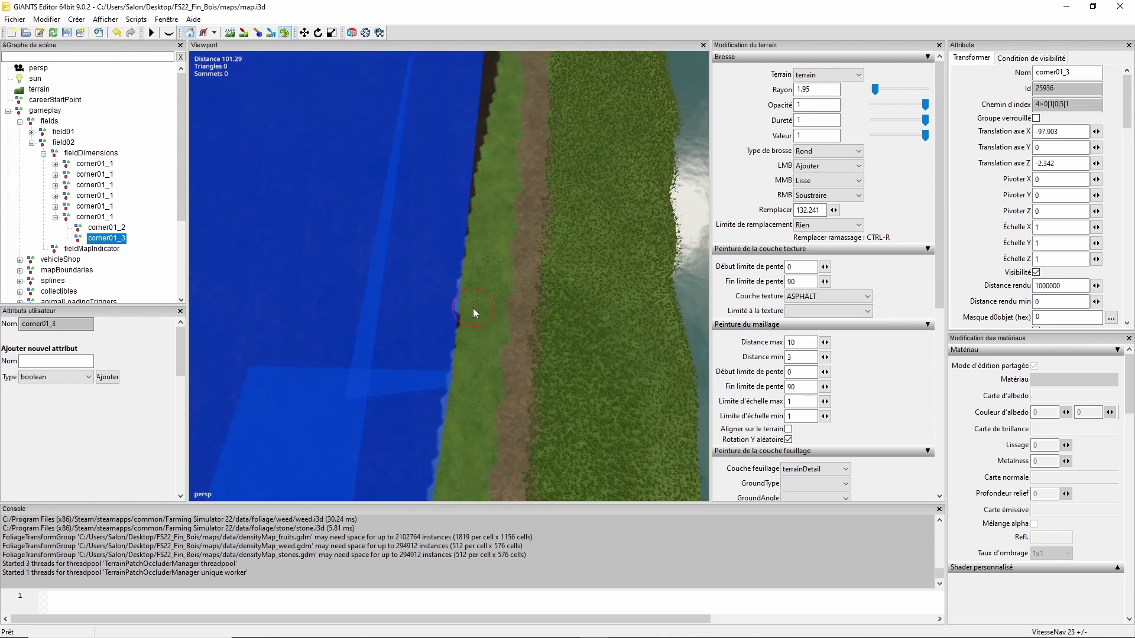
pyautogui.moveTo(485, 292); pyautogui.dragTo(499, 225, button='right')
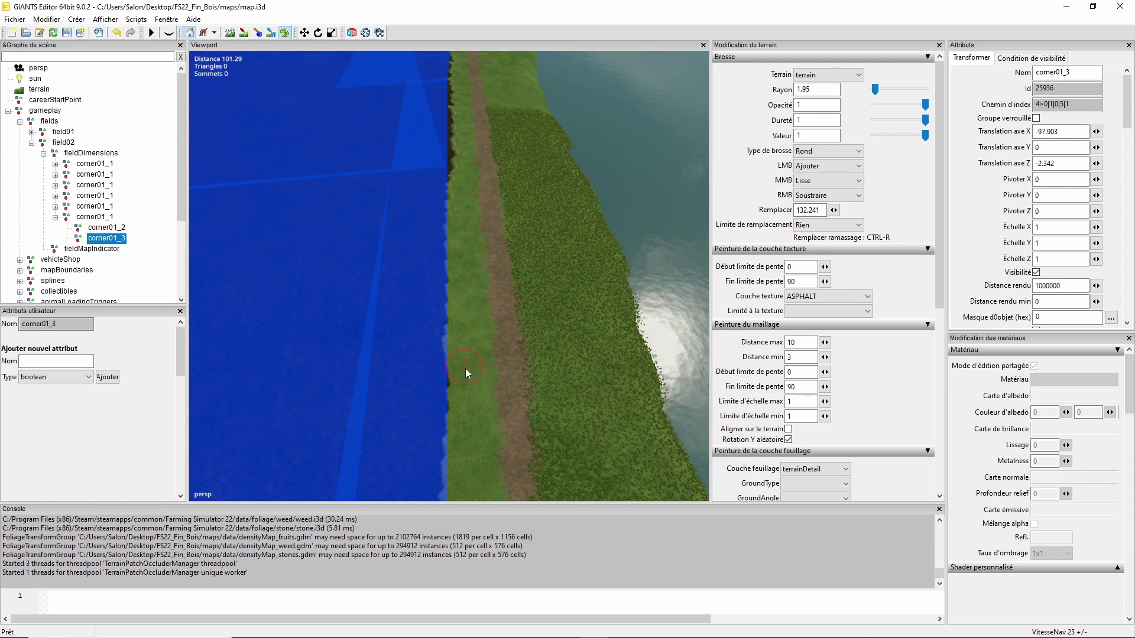
pyautogui.moveTo(462, 363)
pyautogui.keyDown('alt'); pyautogui.mouseDown()
pyautogui.moveTo(470, 292)
pyautogui.moveTo(446, 311)
pyautogui.mouseUp(); pyautogui.keyUp('alt')
pyautogui.keyDown('alt'); pyautogui.moveTo(446, 310); pyautogui.dragTo(558, 231, button='right'); pyautogui.keyUp('alt')
pyautogui.keyDown('alt'); pyautogui.moveTo(559, 231); pyautogui.dragTo(459, 316); pyautogui.keyUp('alt')
pyautogui.moveTo(459, 316); pyautogui.dragTo(480, 201, button='right')
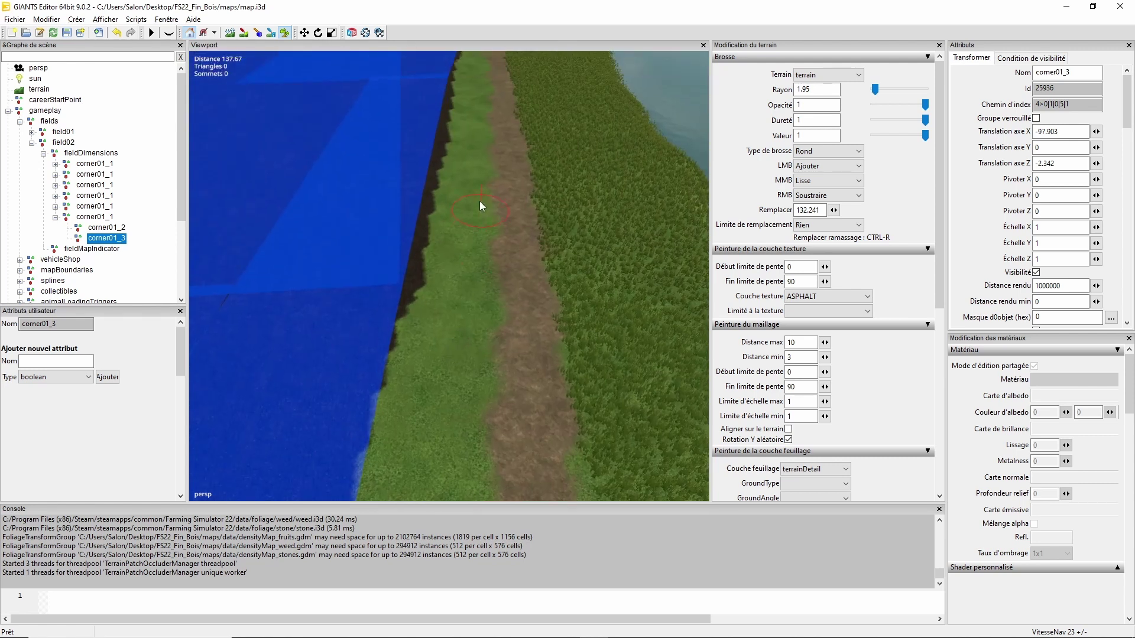
pyautogui.moveTo(436, 277)
pyautogui.mouseDown()
pyautogui.moveTo(417, 418)
pyautogui.moveTo(420, 383)
pyautogui.mouseUp()
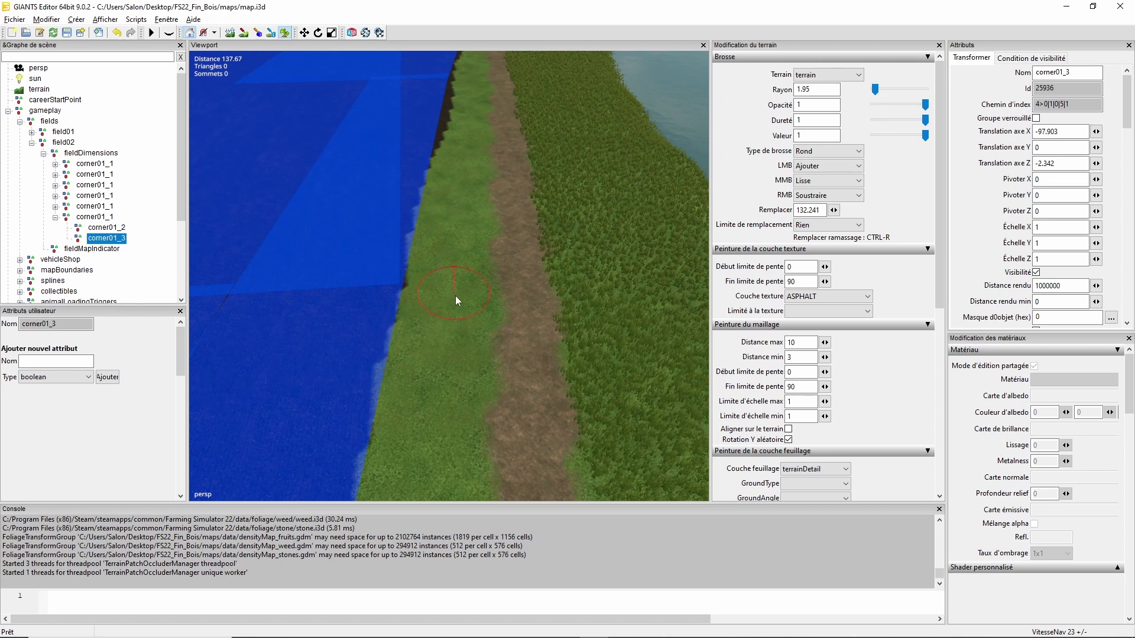
pyautogui.moveTo(455, 296); pyautogui.dragTo(483, 218, button='right')
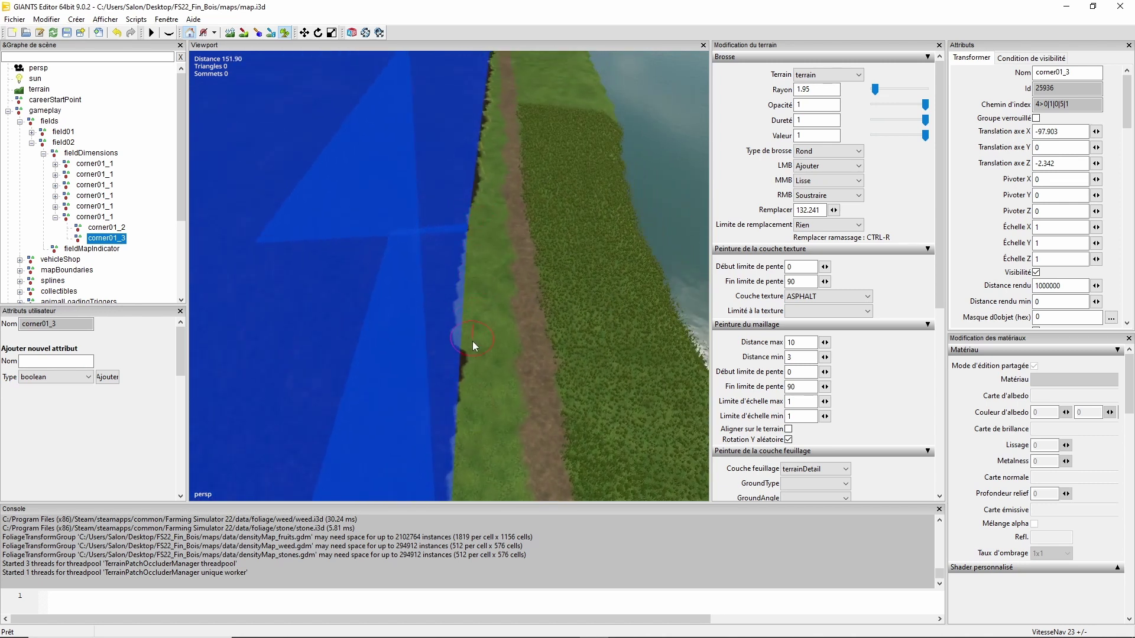
pyautogui.moveTo(498, 305); pyautogui.dragTo(503, 278, button='right')
pyautogui.moveTo(475, 233); pyautogui.dragTo(470, 324)
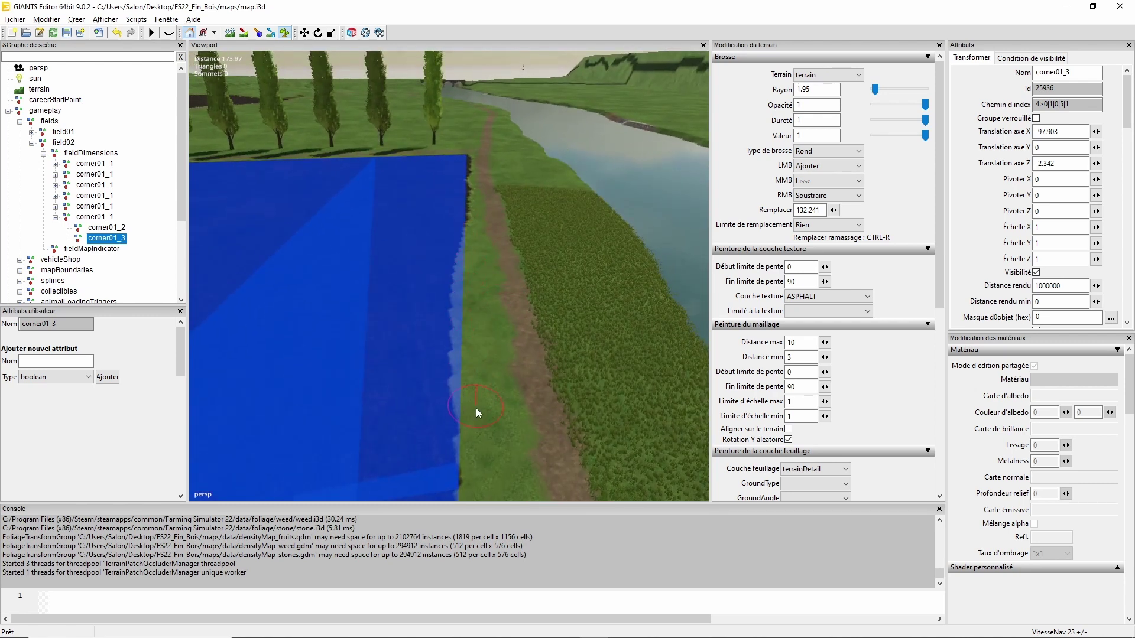
# Brush away the soil left outside the blue area up to the tree-row corner, plus a patch inside that corner
pyautogui.moveTo(477, 448); pyautogui.dragTo(566, 251, button='right')
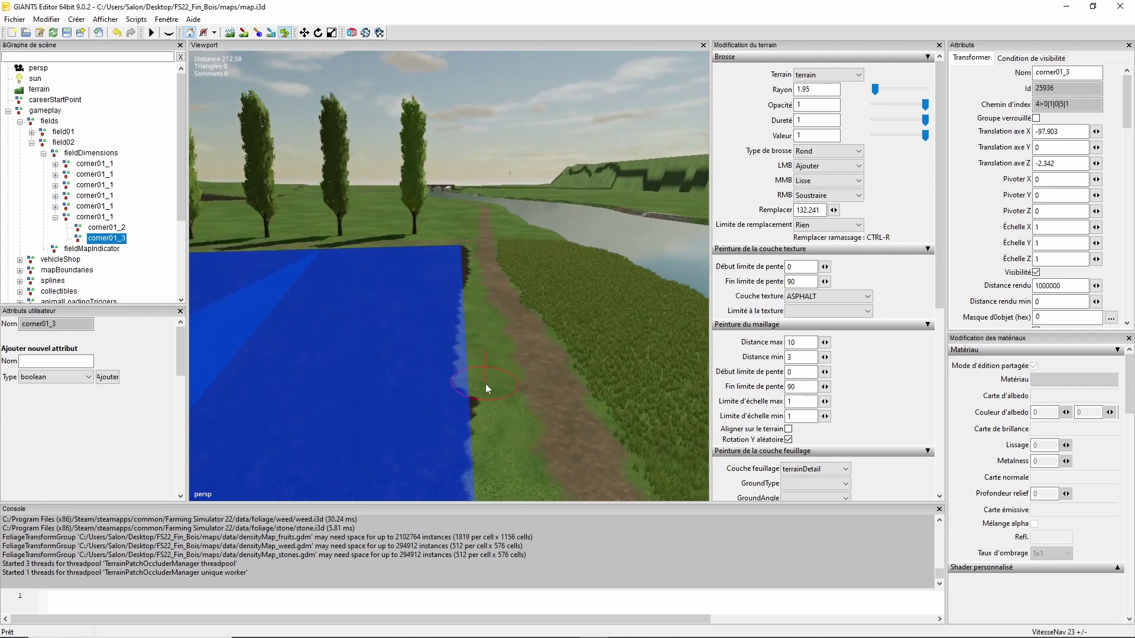
pyautogui.moveTo(488, 360); pyautogui.dragTo(483, 396, button='right')
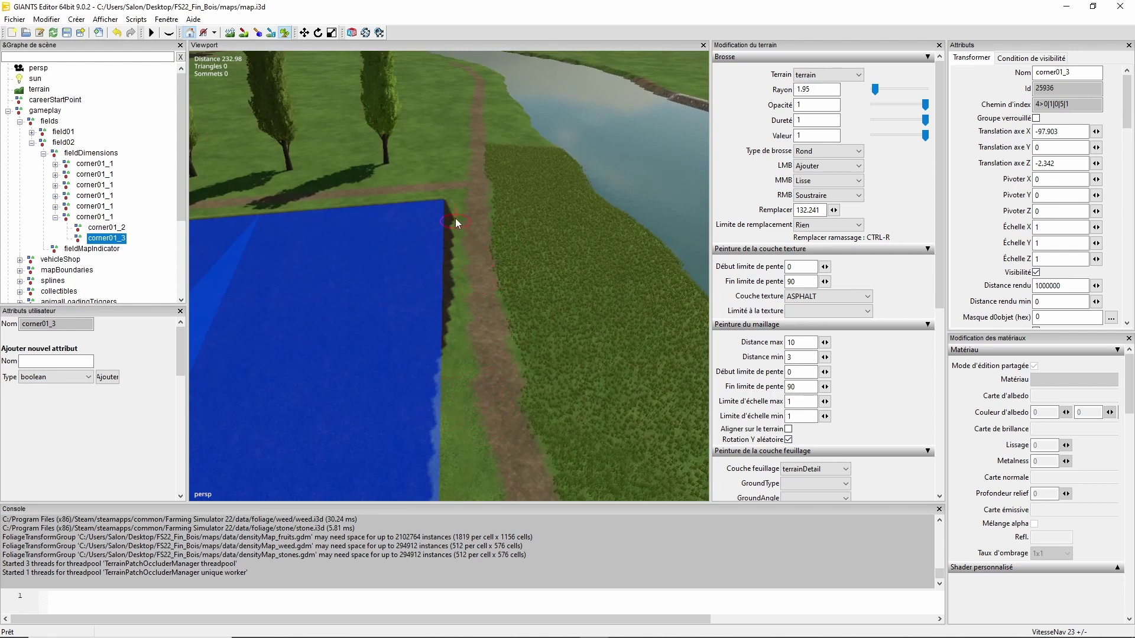
pyautogui.moveTo(455, 260); pyautogui.dragTo(450, 330)
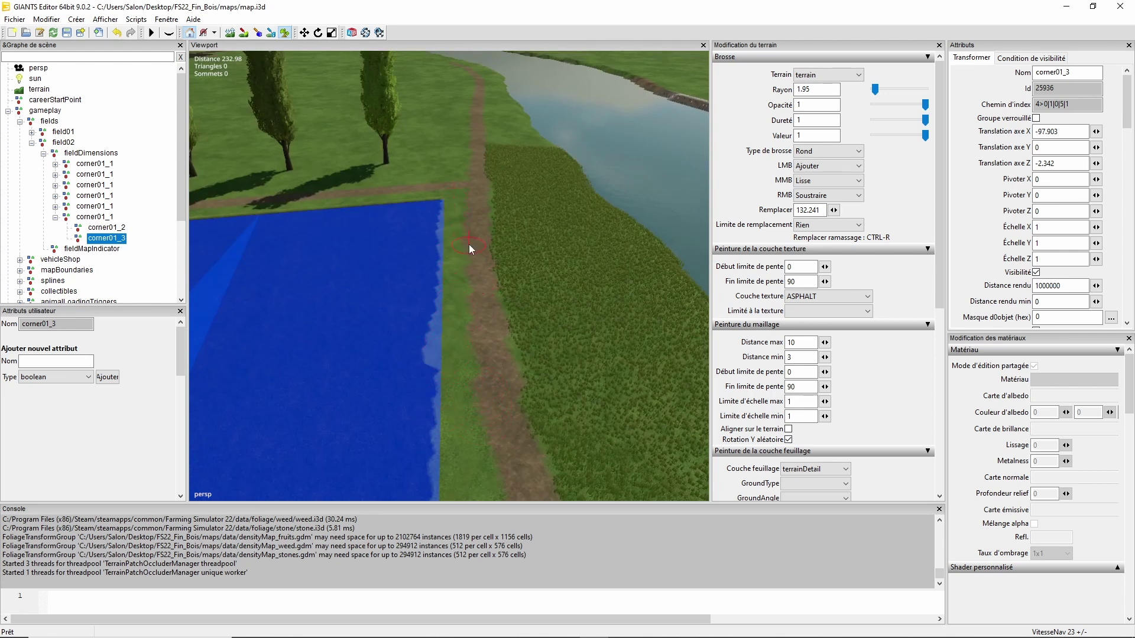
pyautogui.moveTo(470, 244)
pyautogui.mouseDown()
pyautogui.moveTo(402, 258)
pyautogui.moveTo(437, 315)
pyautogui.mouseUp()
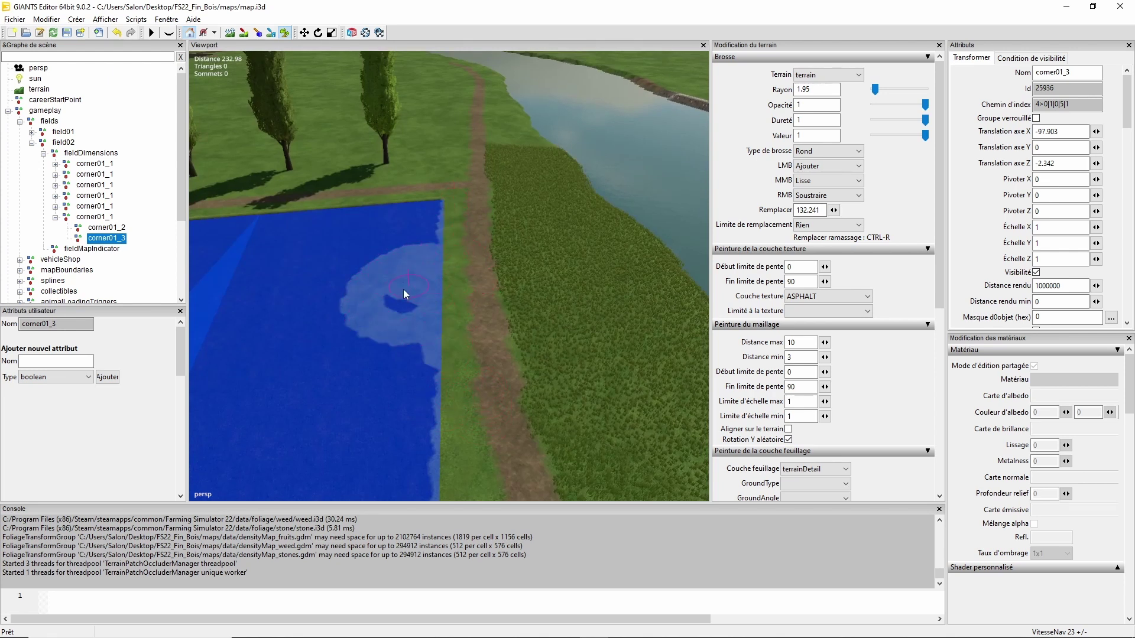
# Collapse the sixth corner01_1 group, select field02's fieldMapIndicator, leave the painting mode, and check where the indicator sits in the field
pyautogui.moveTo(434, 300); pyautogui.dragTo(285, 309, button='right')
pyautogui.moveTo(382, 324); pyautogui.dragTo(388, 415, button='right')
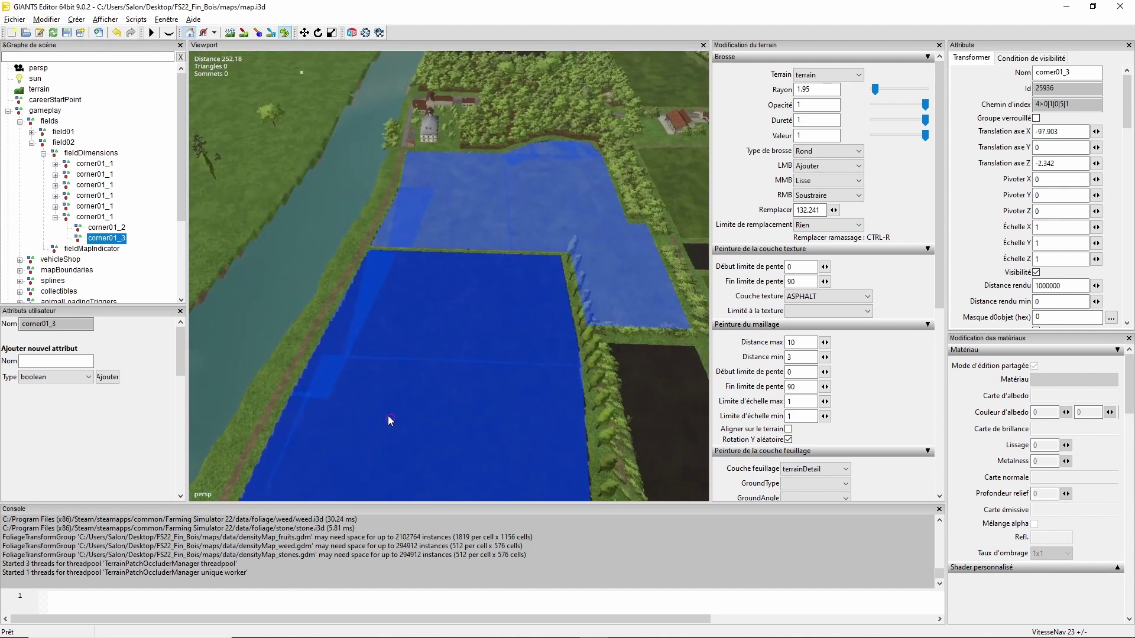
pyautogui.click(55, 217)
pyautogui.click(95, 227)
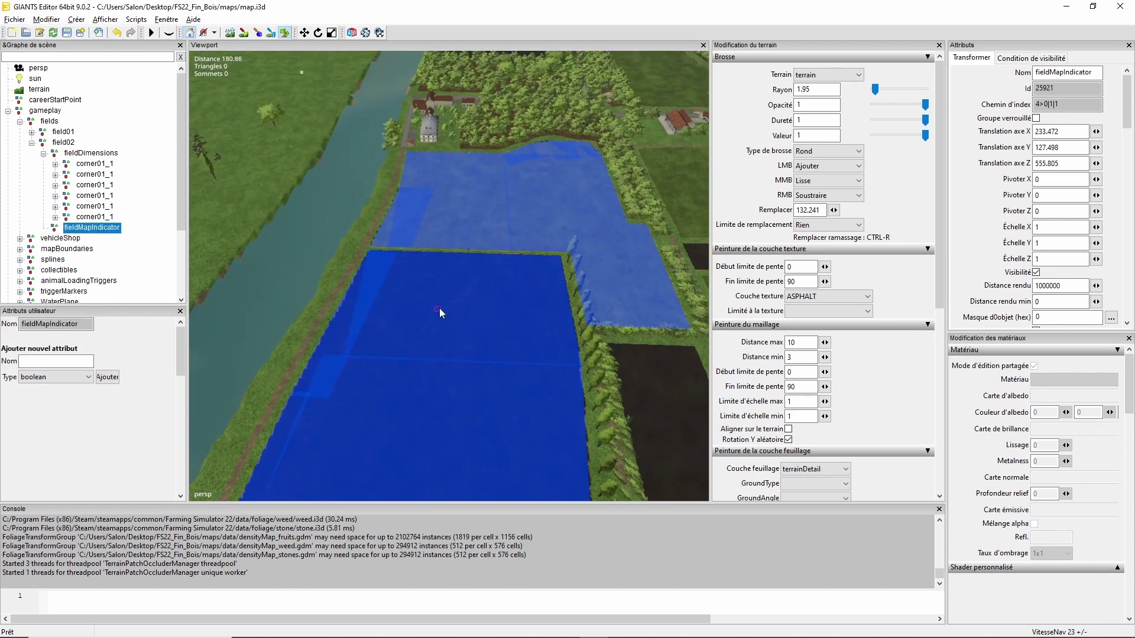
pyautogui.moveTo(439, 307); pyautogui.dragTo(383, 362, button='right')
pyautogui.scroll(6, 574, 342)
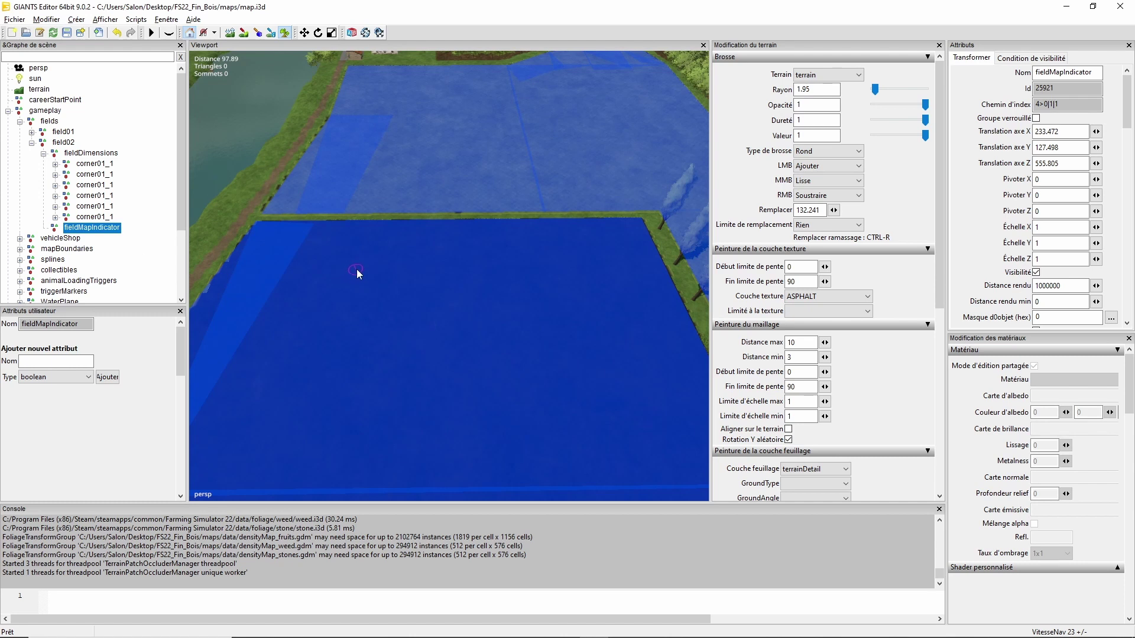
pyautogui.keyDown('alt'); pyautogui.moveTo(356, 269); pyautogui.dragTo(136, 289); pyautogui.keyUp('alt')
pyautogui.keyDown('alt'); pyautogui.moveTo(441, 267); pyautogui.dragTo(350, 271); pyautogui.keyUp('alt')
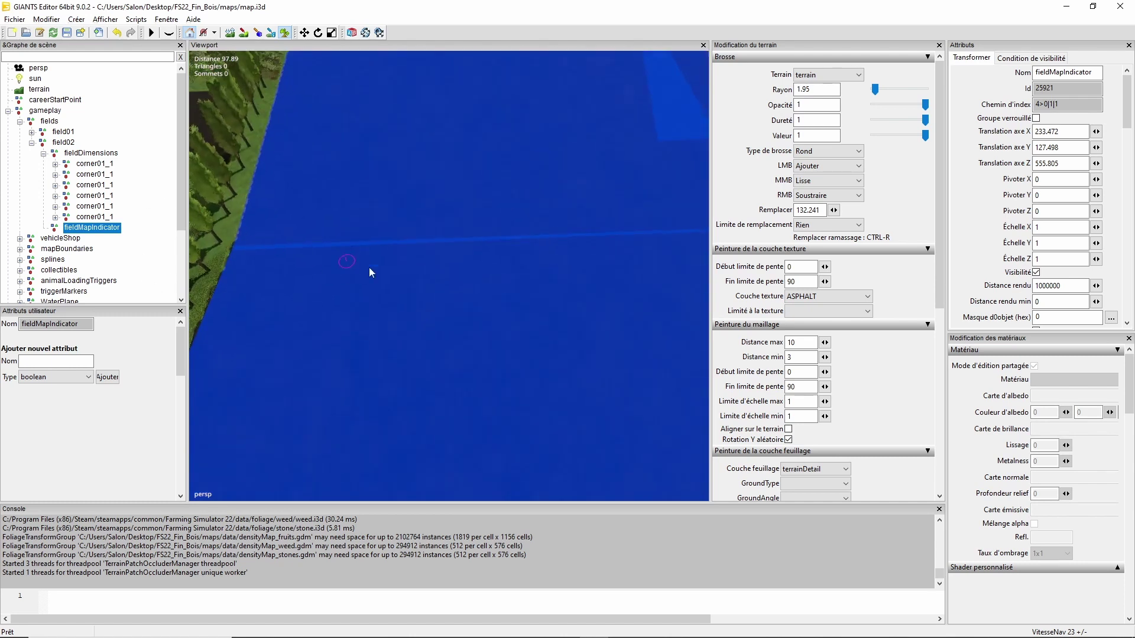
pyautogui.moveTo(560, 215)
pyautogui.keyDown('alt'); pyautogui.mouseDown()
pyautogui.moveTo(918, 192)
pyautogui.moveTo(531, 207)
pyautogui.moveTo(571, 210)
pyautogui.mouseUp(); pyautogui.keyUp('alt')
pyautogui.click(282, 32)
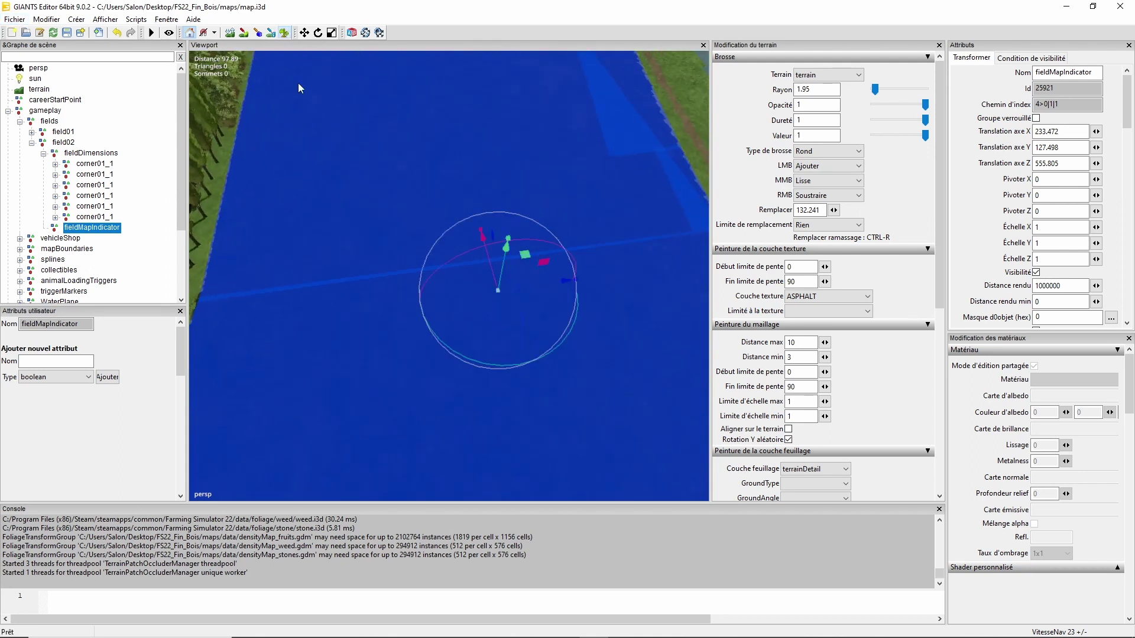
pyautogui.keyDown('alt'); pyautogui.moveTo(529, 274); pyautogui.dragTo(537, 275); pyautogui.keyUp('alt')
pyautogui.moveTo(536, 274); pyautogui.dragTo(595, 302, button='right')
pyautogui.moveTo(512, 298); pyautogui.dragTo(457, 320, button='right')
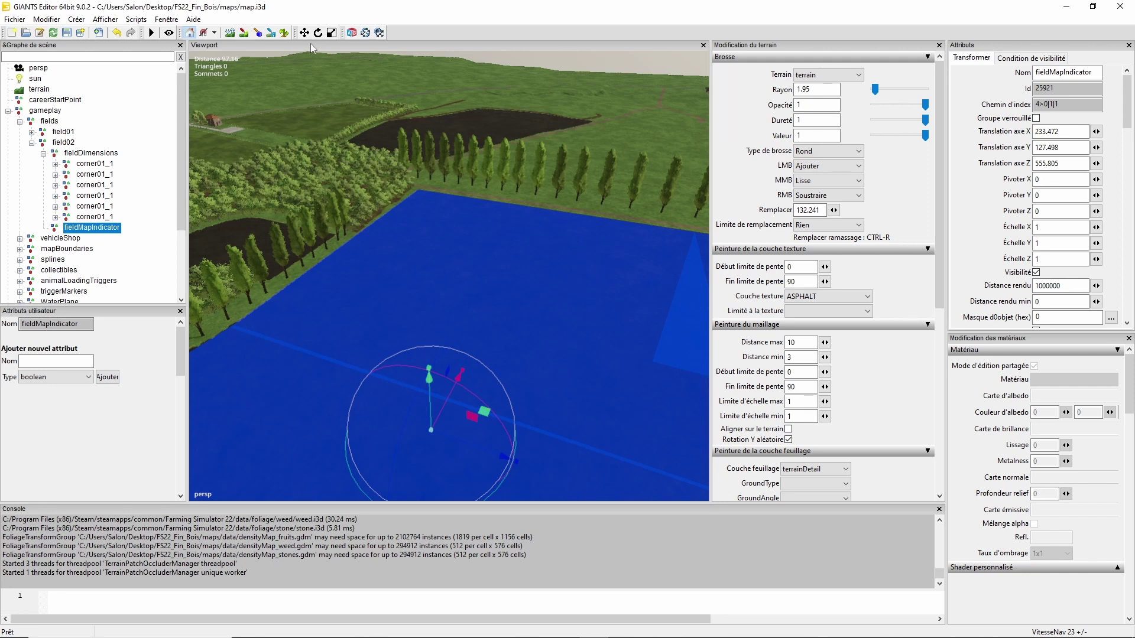
# Switch to info layer painting with the farmlands layer and choose Farmland 2 as the land for field02
pyautogui.click(271, 34)
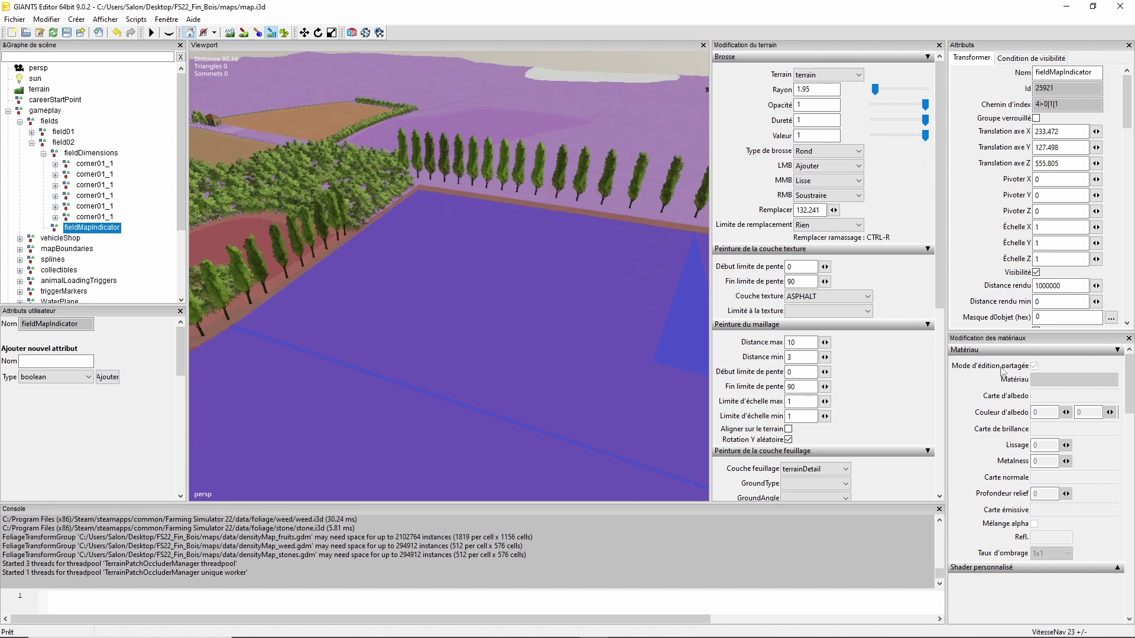
pyautogui.scroll(-7, 840, 477)
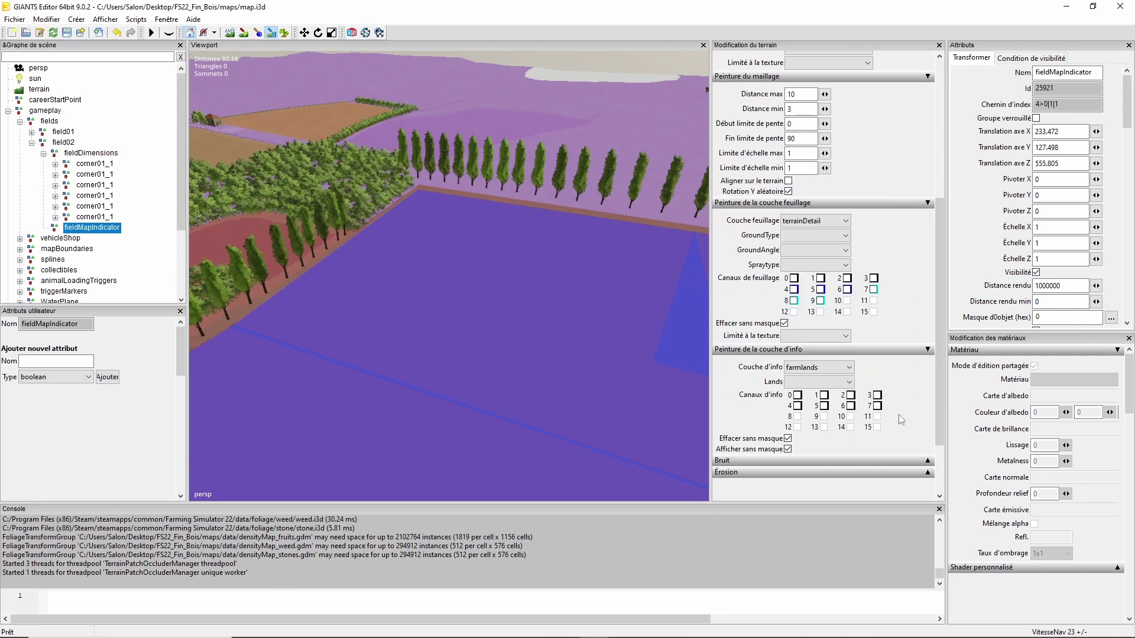
pyautogui.keyDown('alt'); pyautogui.moveTo(564, 287); pyautogui.dragTo(499, 305); pyautogui.keyUp('alt')
pyautogui.scroll(-6, 499, 306)
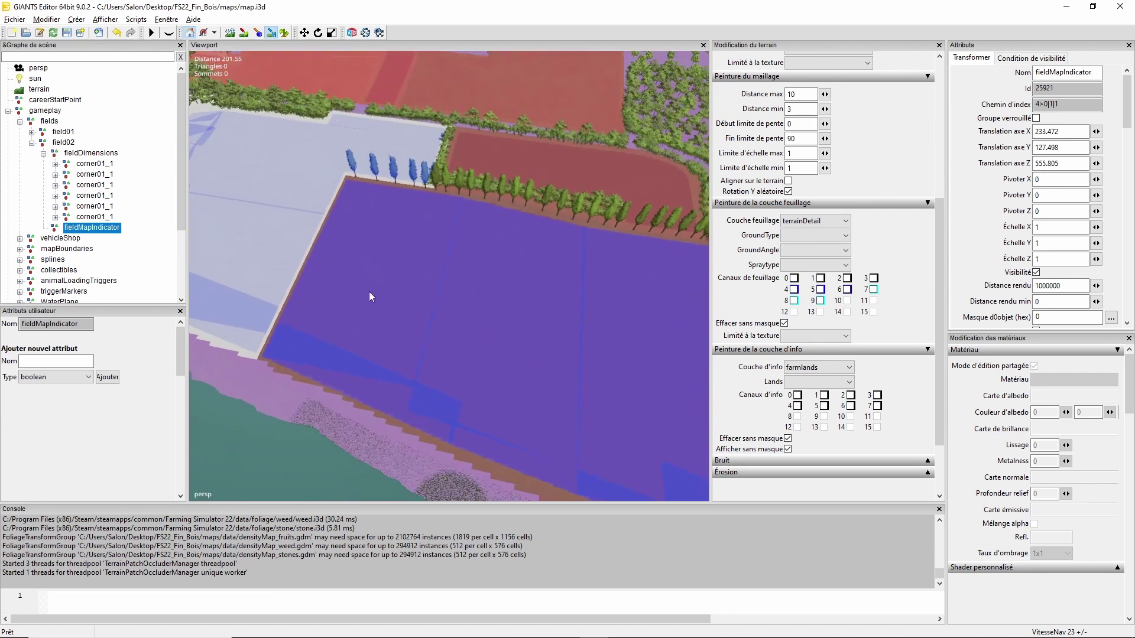
pyautogui.keyDown('alt'); pyautogui.moveTo(369, 292); pyautogui.dragTo(381, 304, button='middle'); pyautogui.keyUp('alt')
pyautogui.moveTo(382, 304); pyautogui.dragTo(437, 372, button='right')
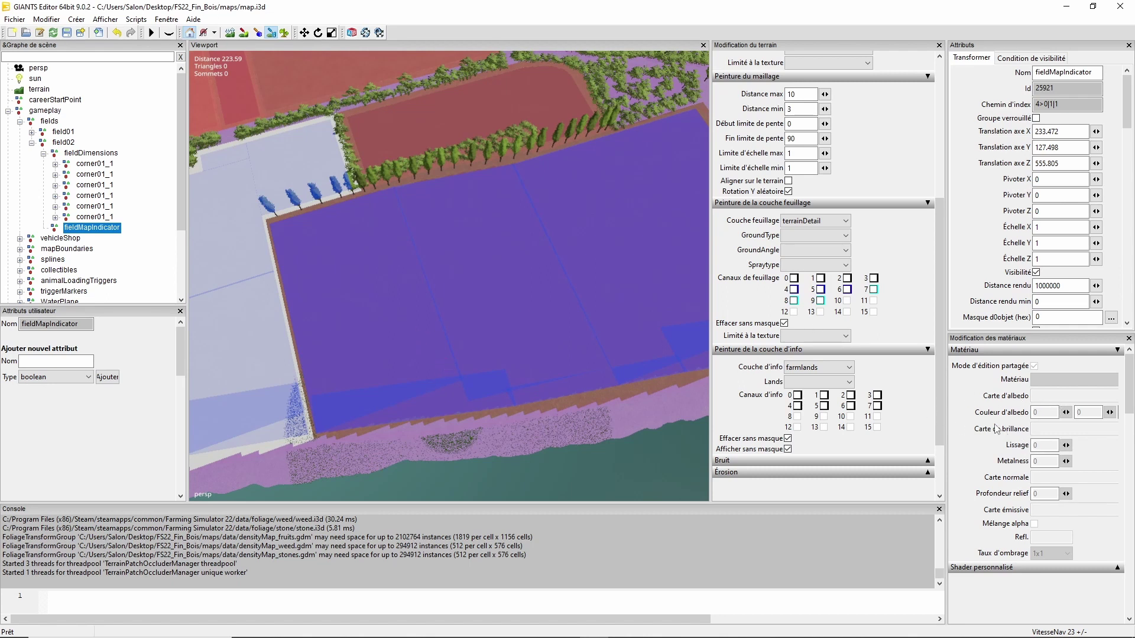
pyautogui.click(823, 381)
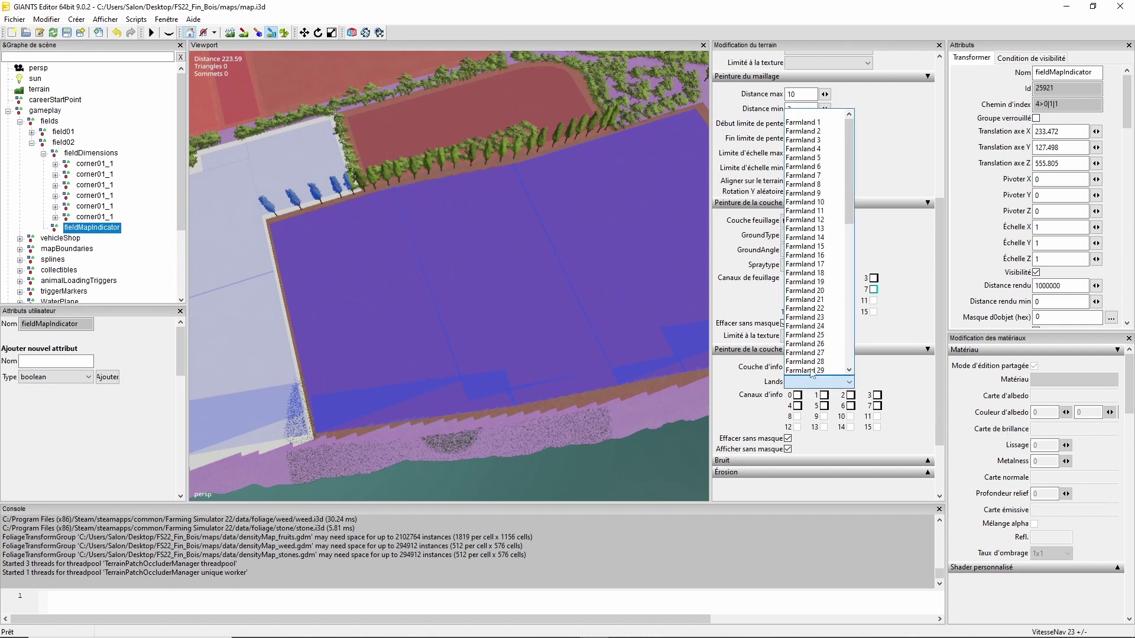
pyautogui.click(804, 131)
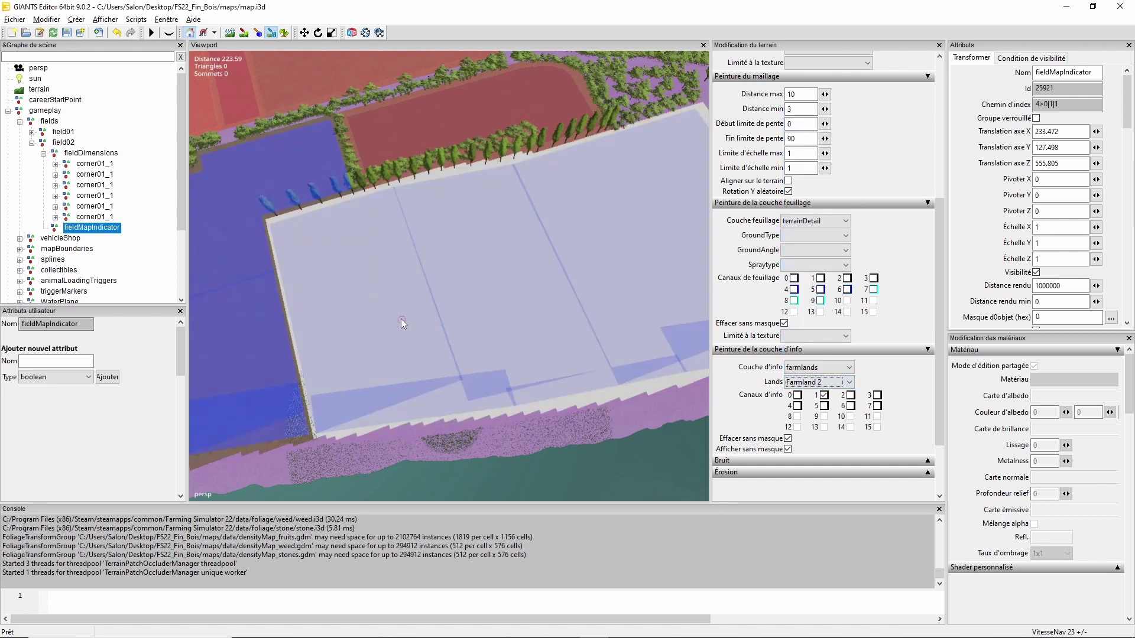
# Look over field02 against Farmland 2's area, close the editor and save the changes to map.i3d
pyautogui.keyDown('alt'); pyautogui.moveTo(401, 319); pyautogui.dragTo(488, 295); pyautogui.keyUp('alt')
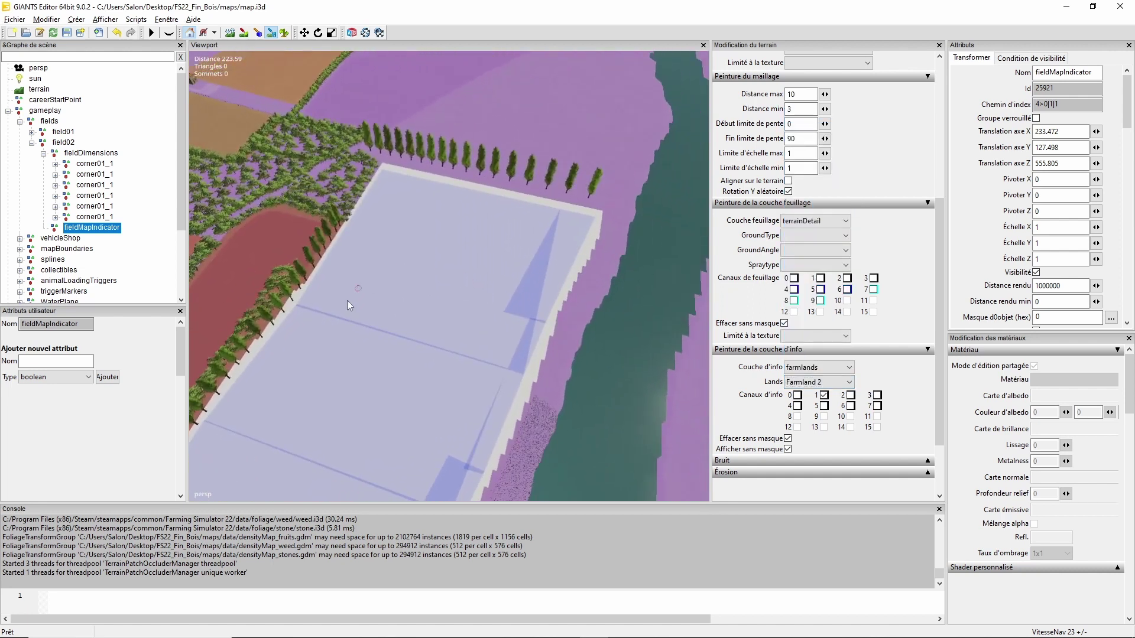
pyautogui.moveTo(420, 307); pyautogui.dragTo(292, 314, button='right')
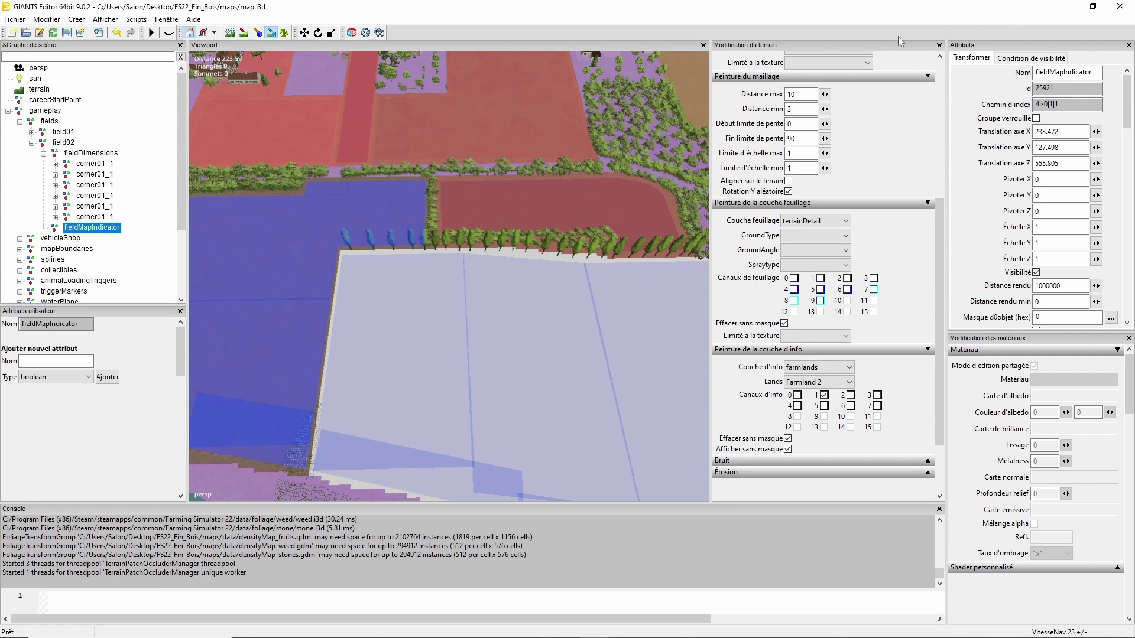
pyautogui.click(1122, 7)
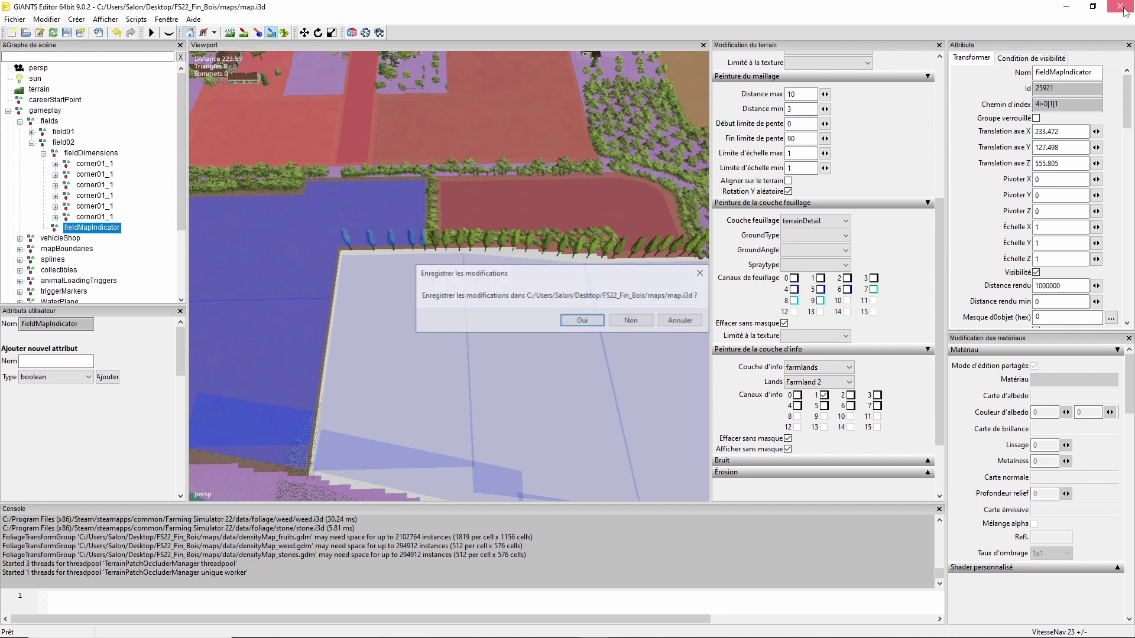
pyautogui.click(582, 321)
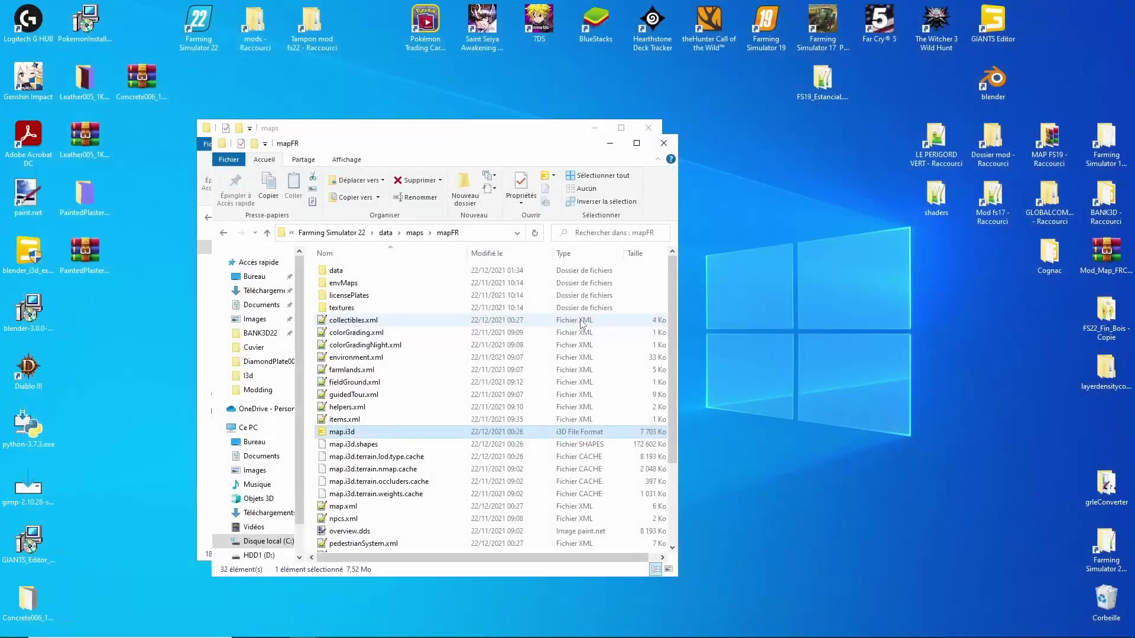
# Close the game's own maps folder window and open the xml folder of the FS22_Fin_Bois mod
pyautogui.click(267, 233)
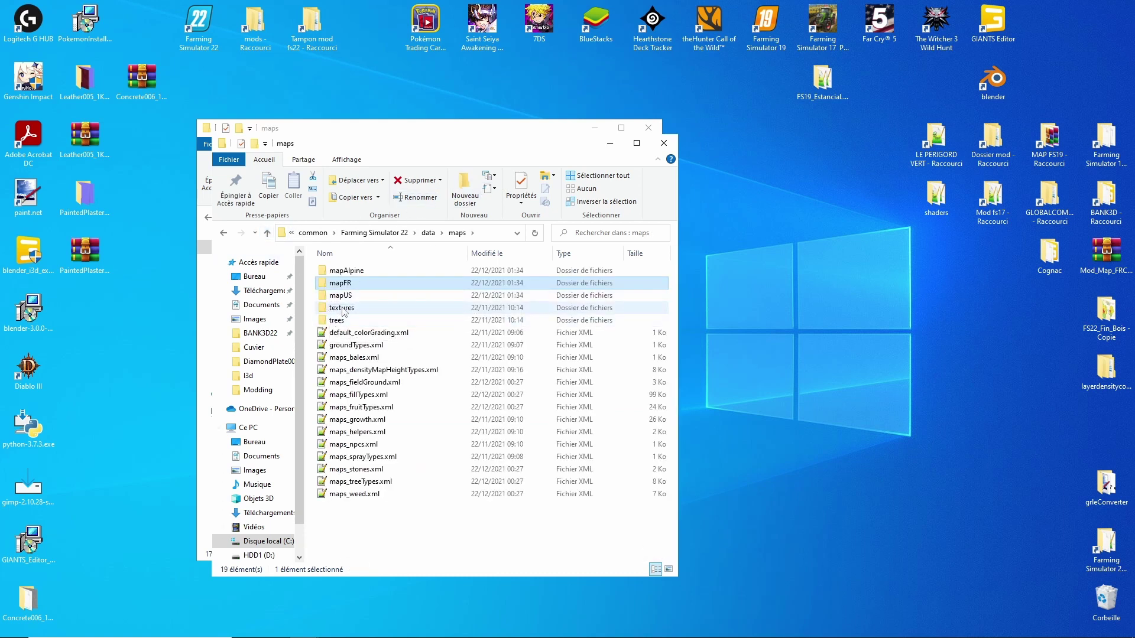
pyautogui.click(664, 143)
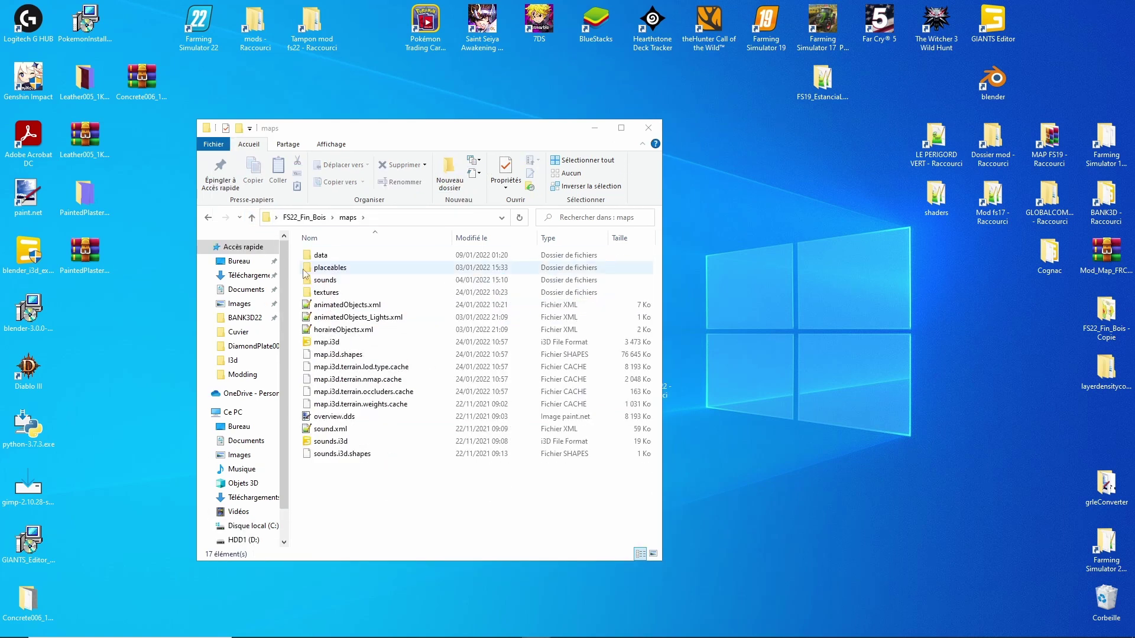
pyautogui.click(252, 218)
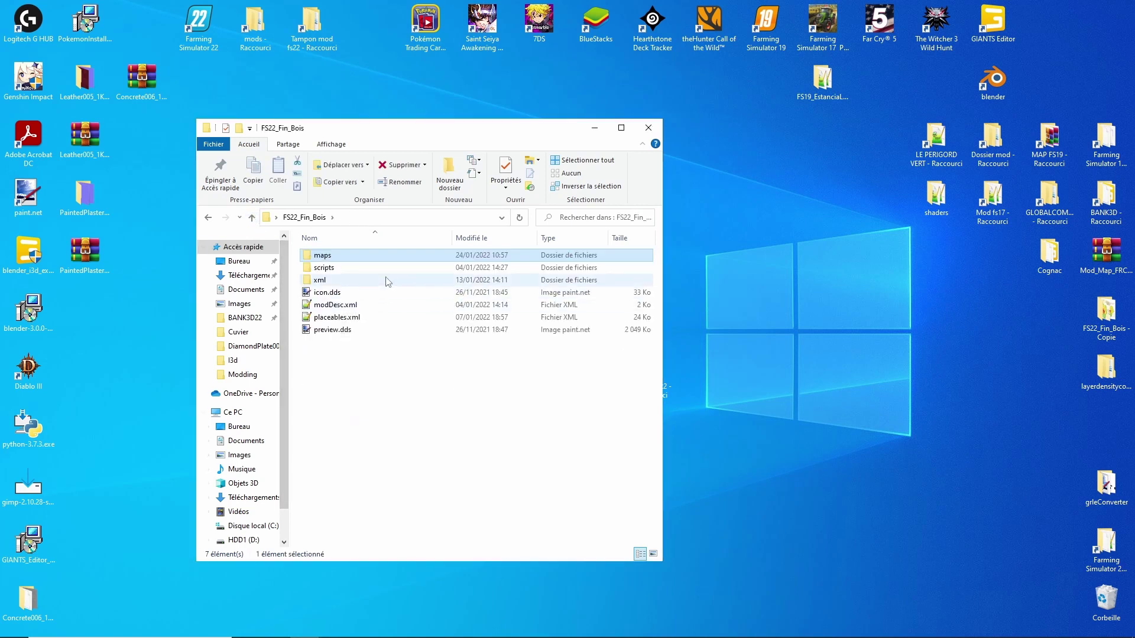
pyautogui.doubleClick(321, 281)
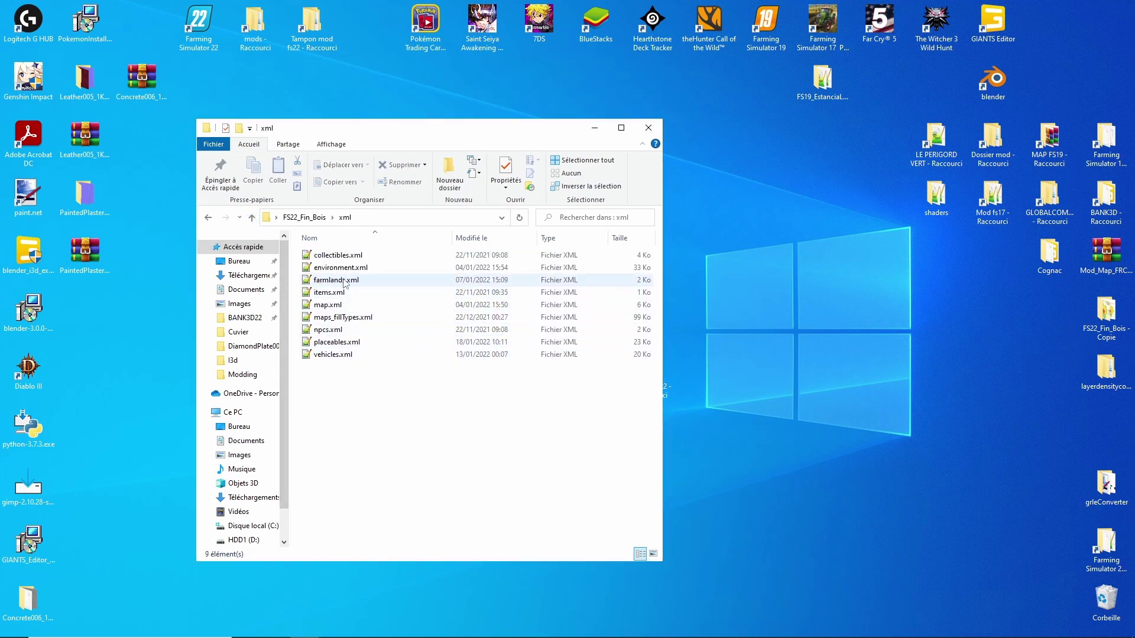
# Open farmlands.xml in Notepad++, reload the modified map.i3d, and check the farmland entry with id 2, commented "Champs 2"
pyautogui.click(346, 282)
pyautogui.doubleClick(346, 281)
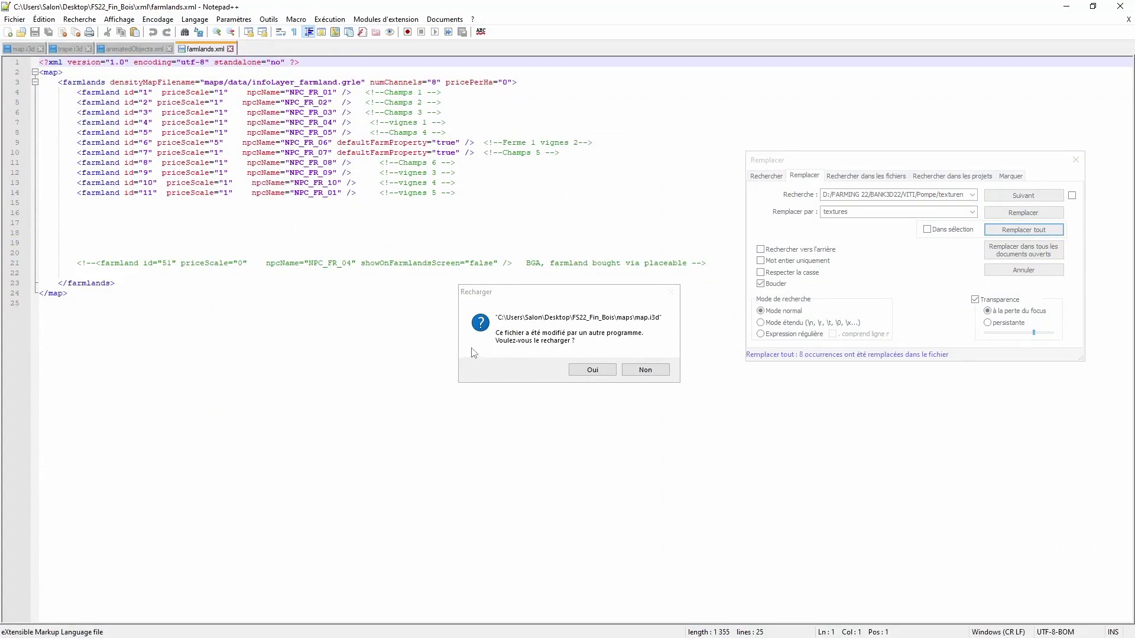
pyautogui.click(591, 370)
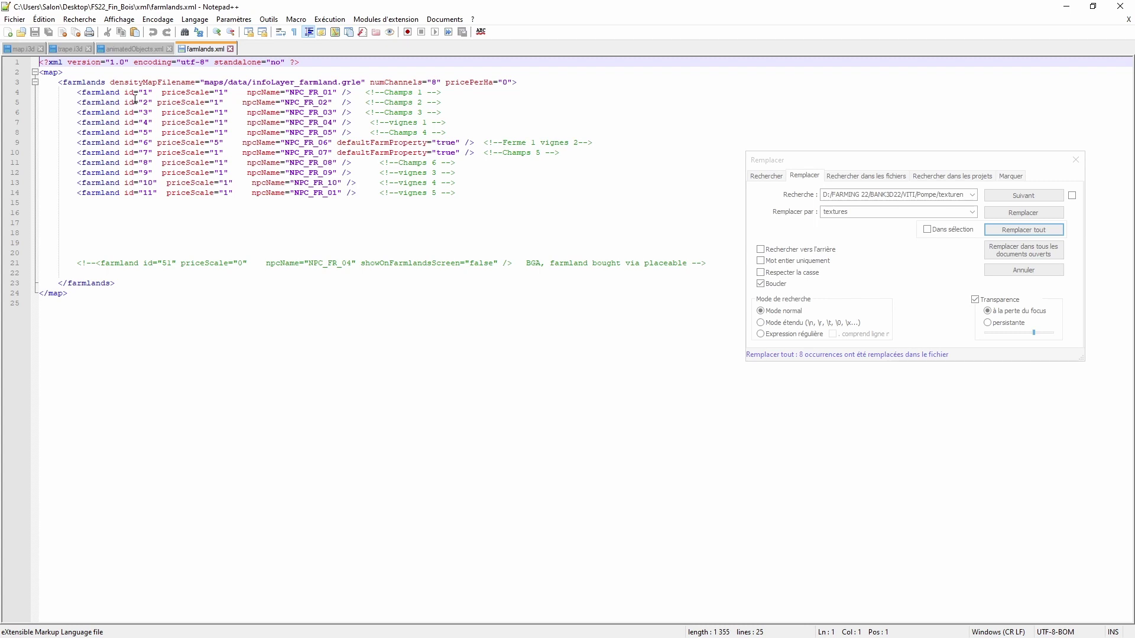
pyautogui.click(404, 104)
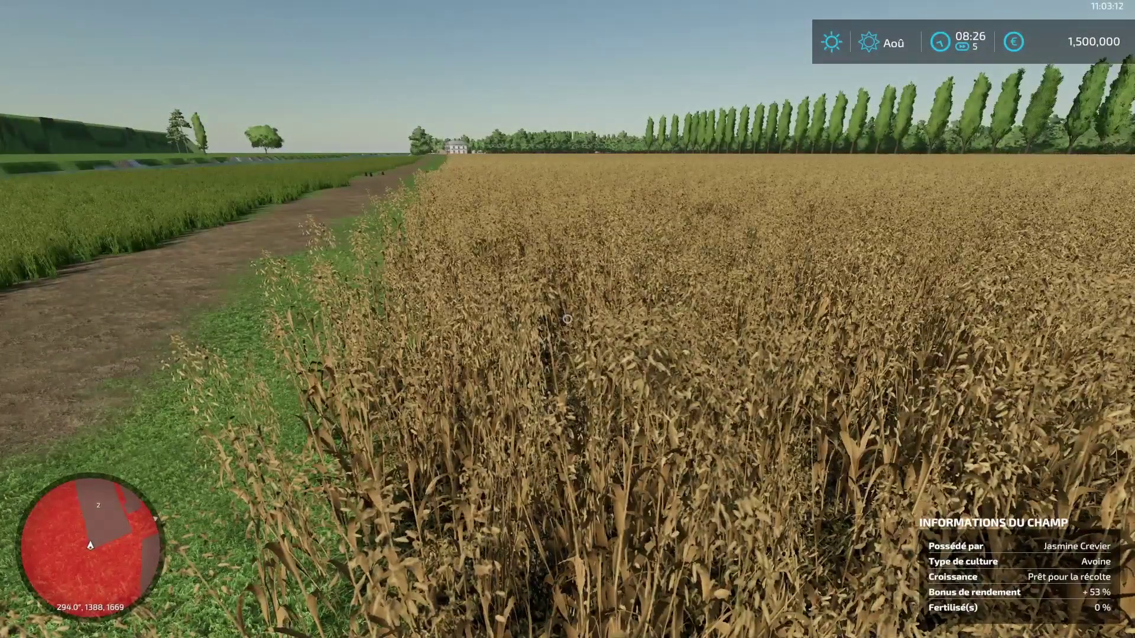
# Switch to Farming Simulator 22 and inspect field 2's edges and crop on the map
pyautogui.press('q')
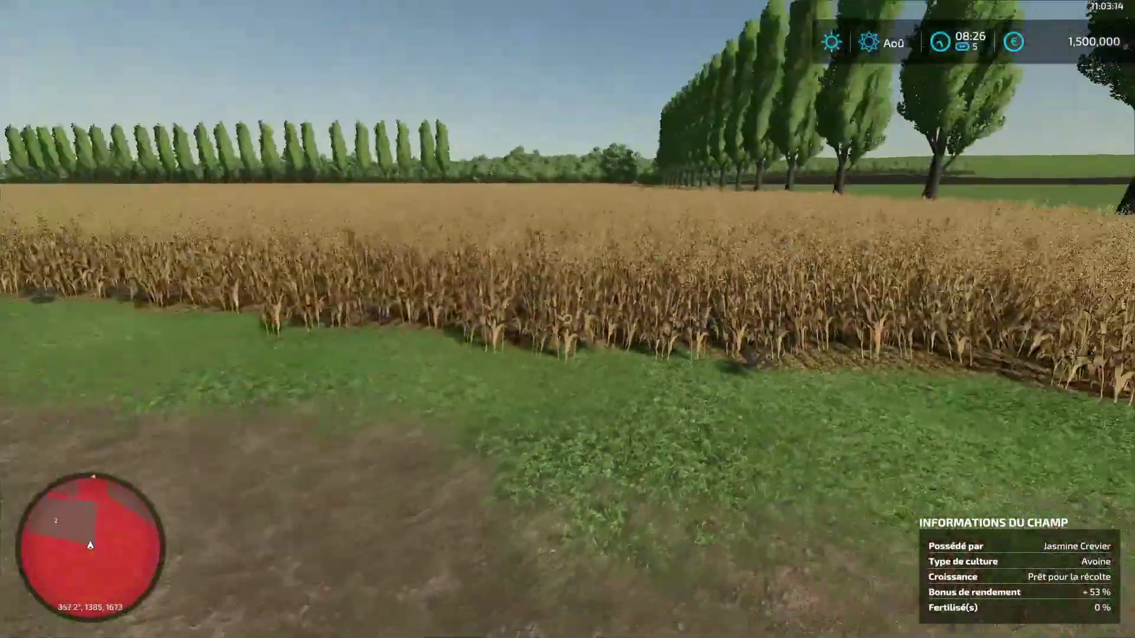